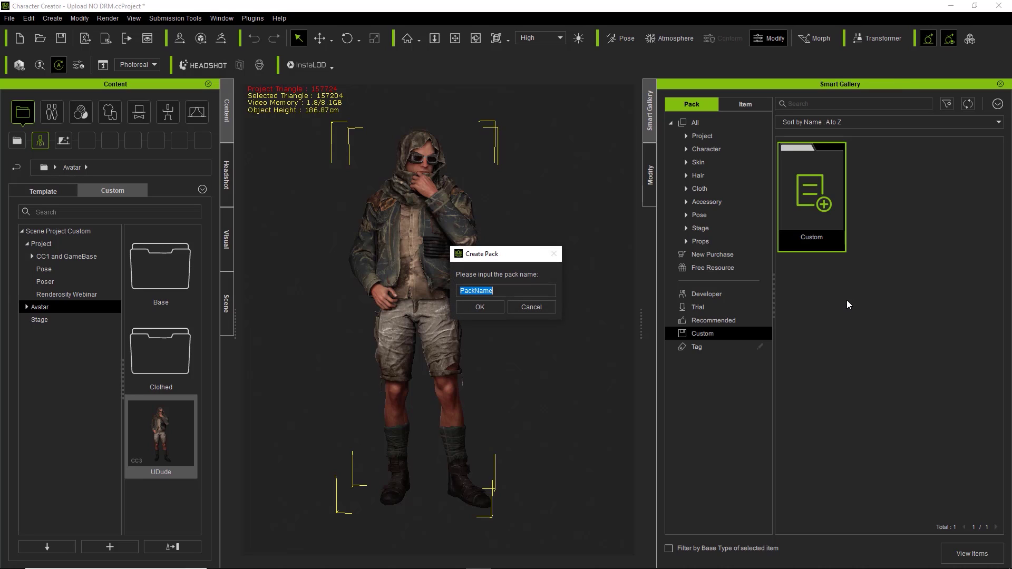
Step: Create a pack named Survivor and load its thumbnail from the Content Publishing Flow for Developers folder in D:\Temp
{"action": "key", "text": "Return"}
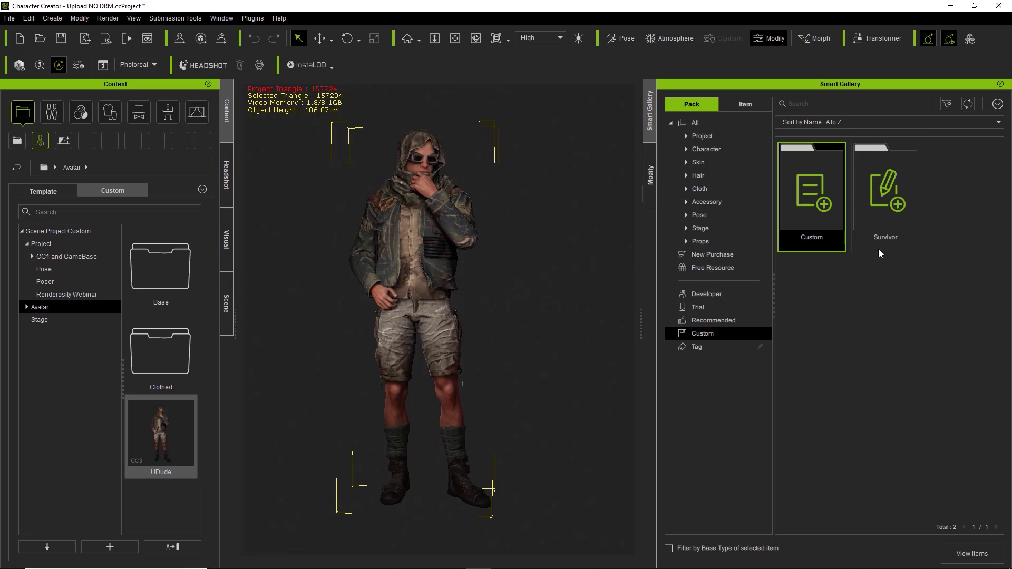
{"action": "right_click", "coordinate": [880, 202]}
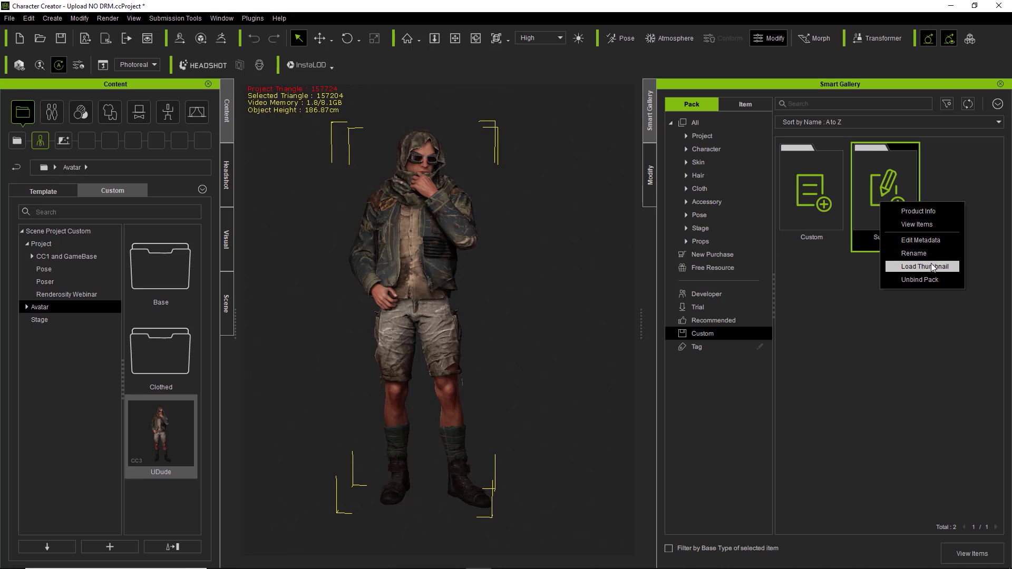
{"action": "left_click", "coordinate": [912, 267]}
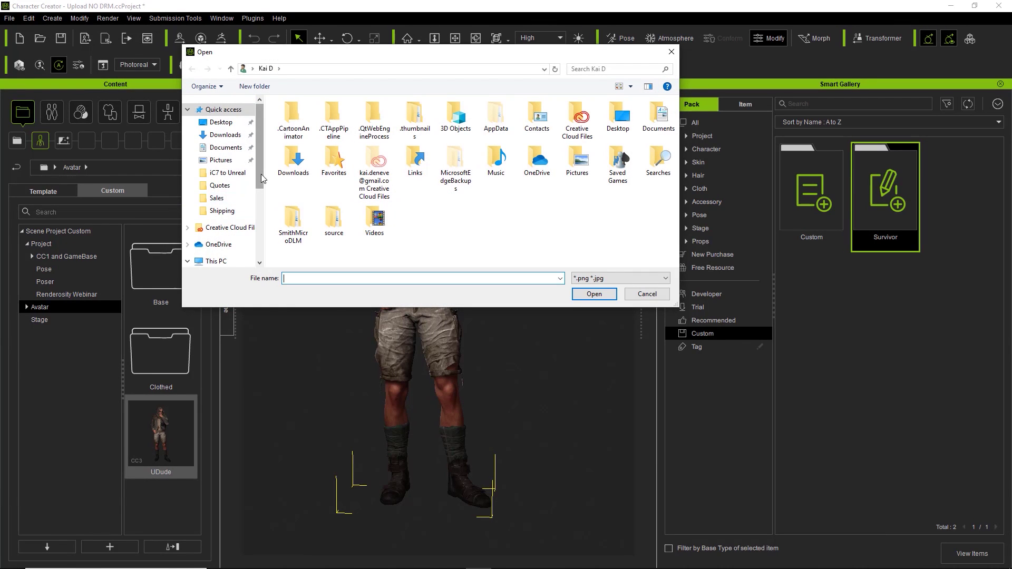
{"action": "scroll", "coordinate": [261, 174], "scroll_direction": "down", "scroll_amount": 4}
{"action": "left_click", "coordinate": [222, 236]}
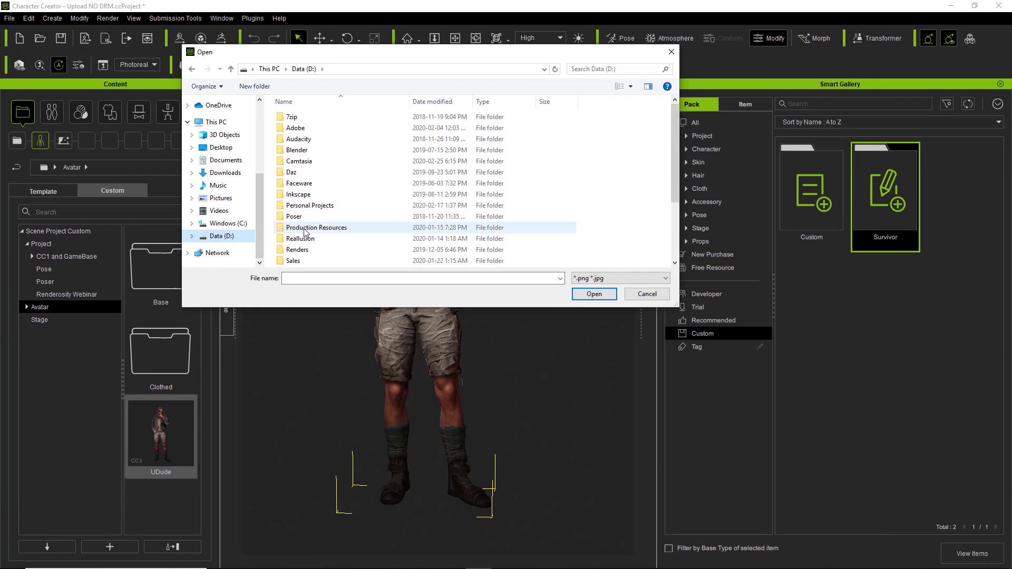
{"action": "scroll", "coordinate": [301, 224], "scroll_direction": "down", "scroll_amount": 3}
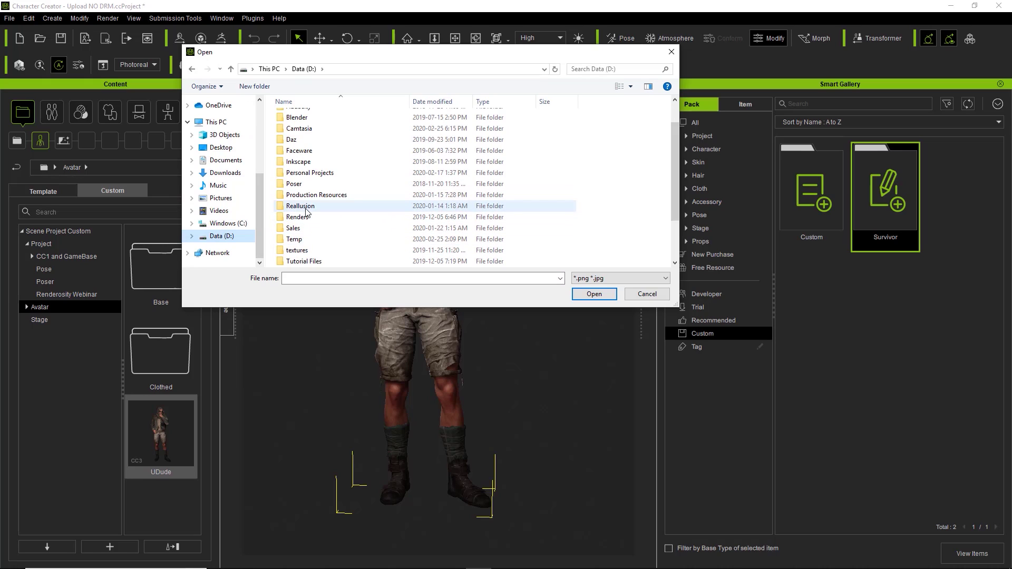
{"action": "double_click", "coordinate": [295, 185]}
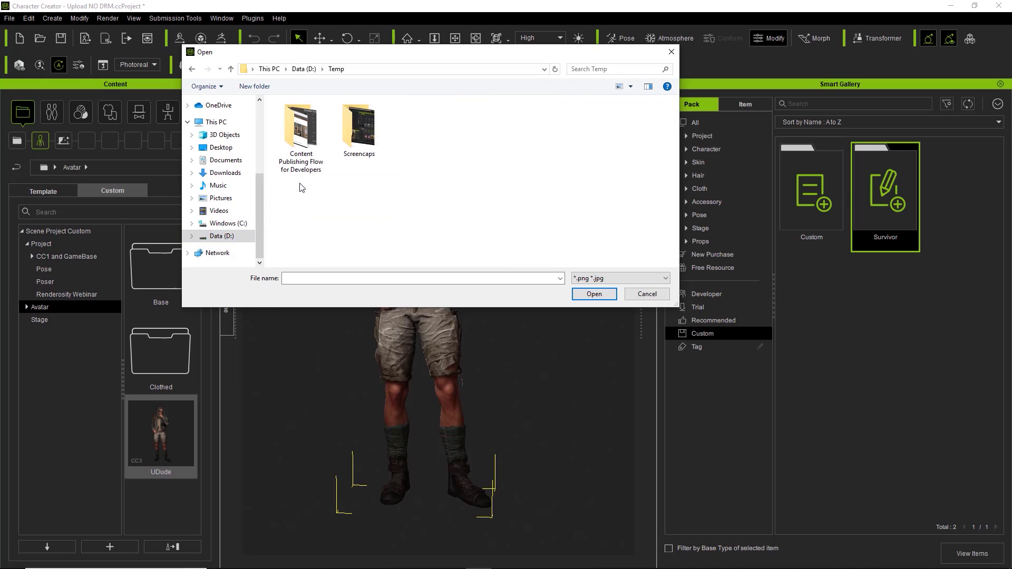
{"action": "double_click", "coordinate": [310, 127]}
{"action": "double_click", "coordinate": [473, 126]}
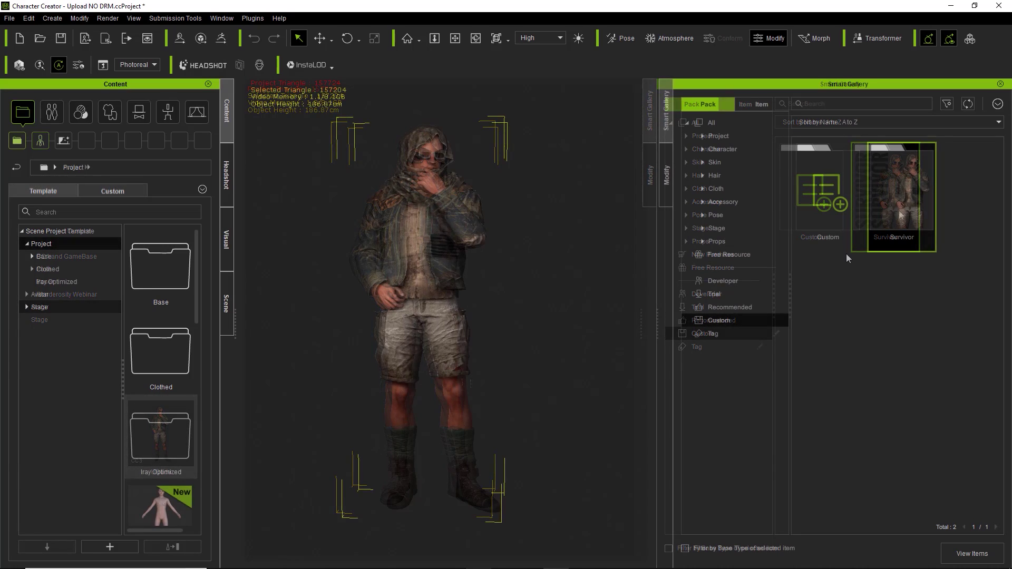
Step: Open the metadata of the Survivor pack
{"action": "right_click", "coordinate": [891, 198]}
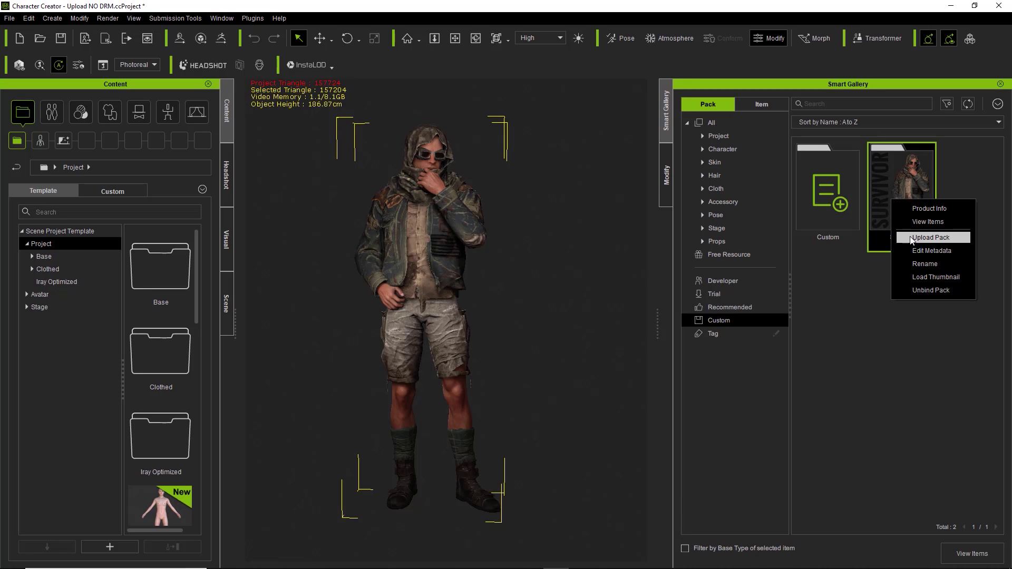
{"action": "left_click", "coordinate": [926, 251]}
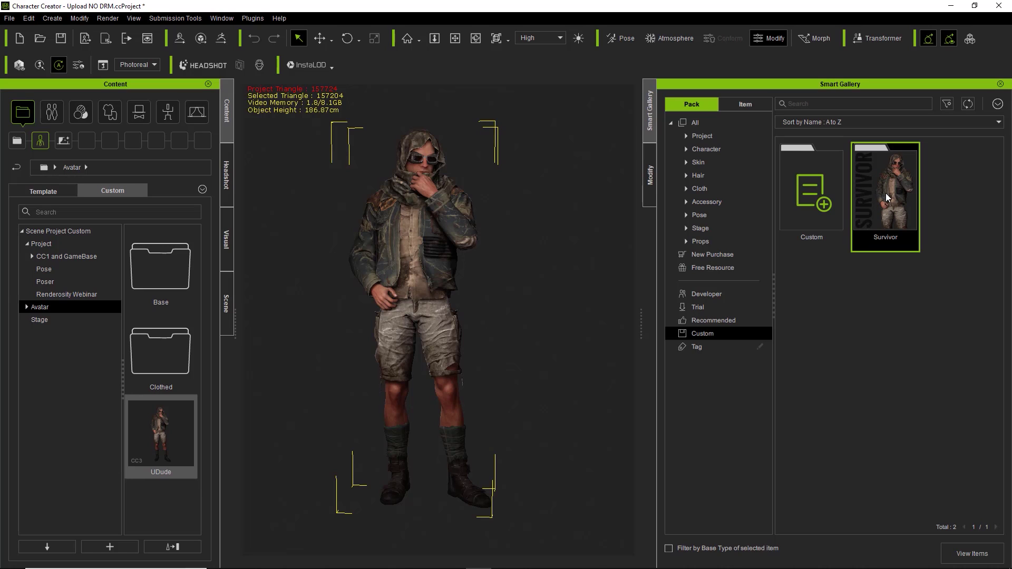
Step: Move the avatar, jacket, shorts, shirt and boots items from the Custom pack into the Survivor pack
{"action": "double_click", "coordinate": [804, 190]}
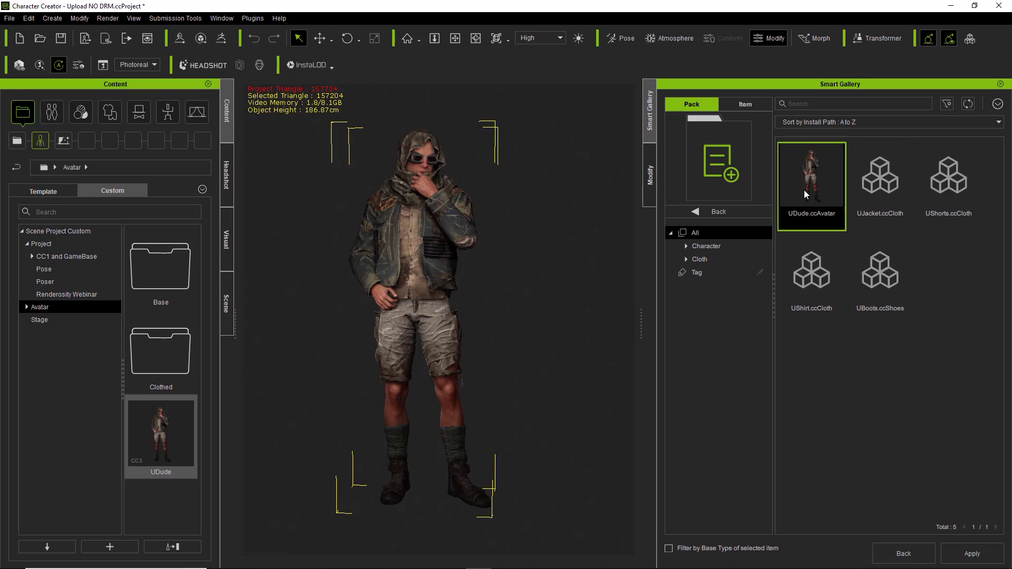
{"action": "left_click_drag", "start_coordinate": [978, 346], "coordinate": [811, 169]}
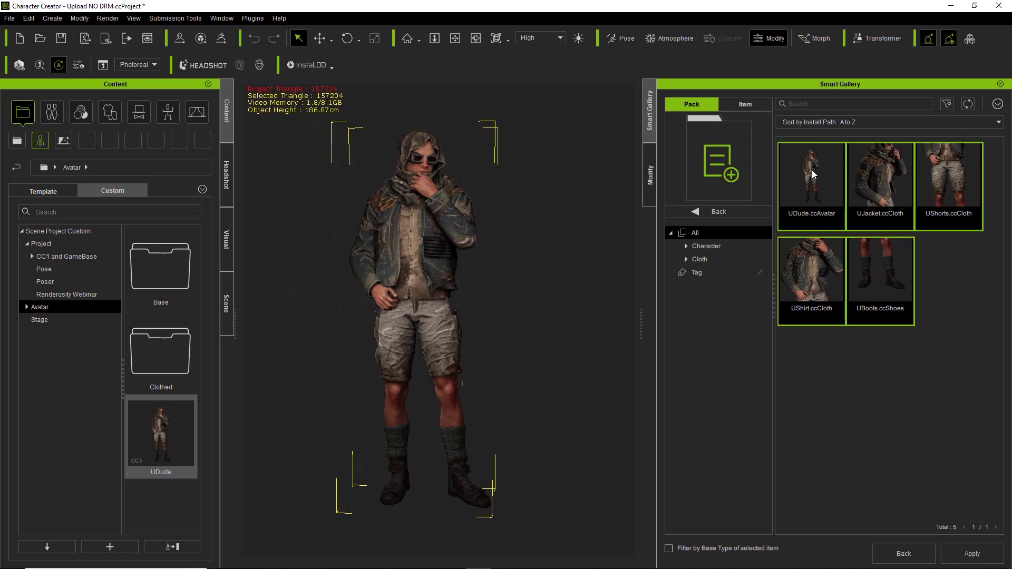
{"action": "right_click", "coordinate": [811, 174]}
{"action": "mouse_move", "coordinate": [854, 210]}
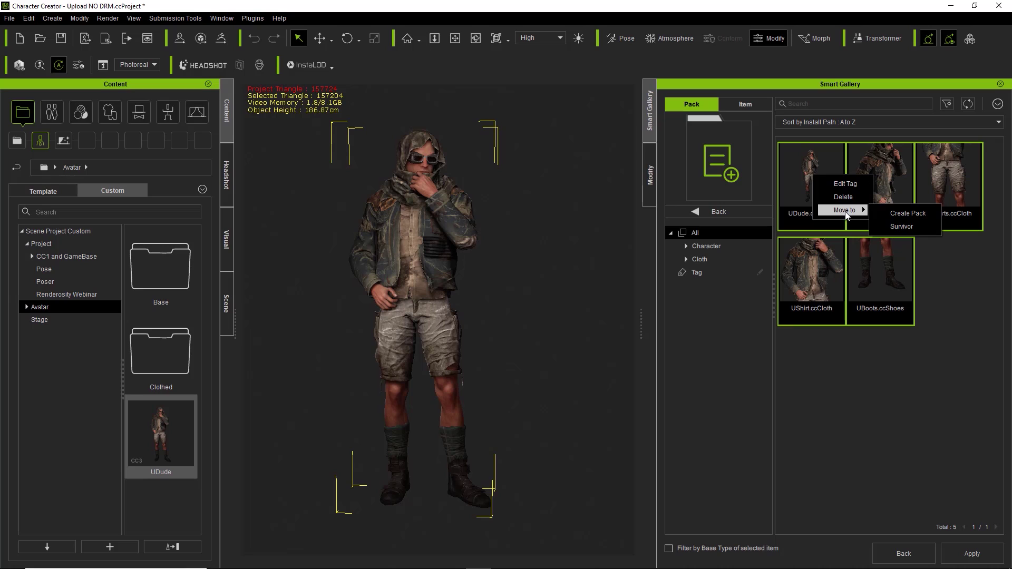
{"action": "left_click", "coordinate": [901, 227]}
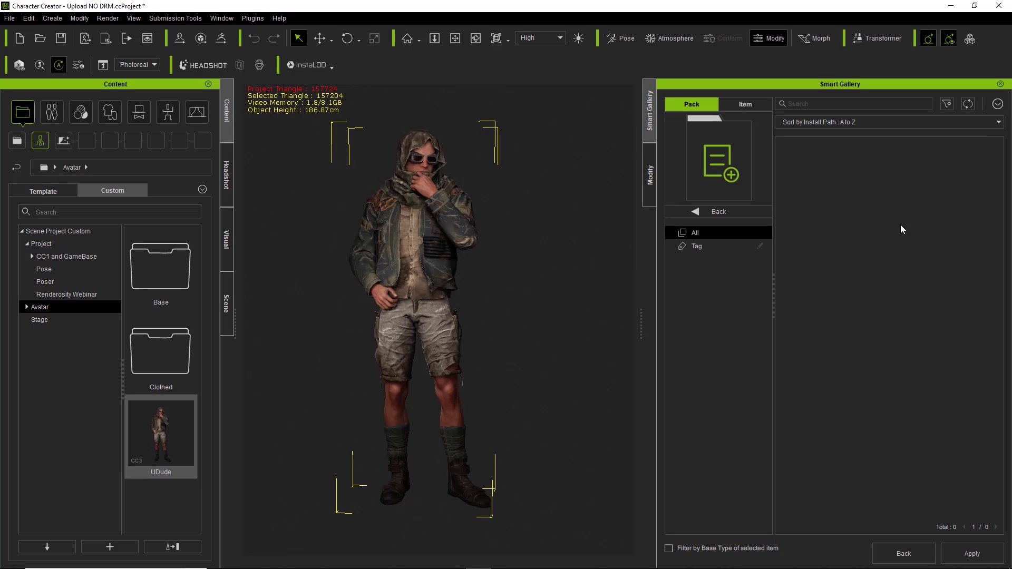
Step: Check the items inside the Survivor pack and return to the pack list
{"action": "left_click", "coordinate": [728, 214]}
{"action": "double_click", "coordinate": [876, 208]}
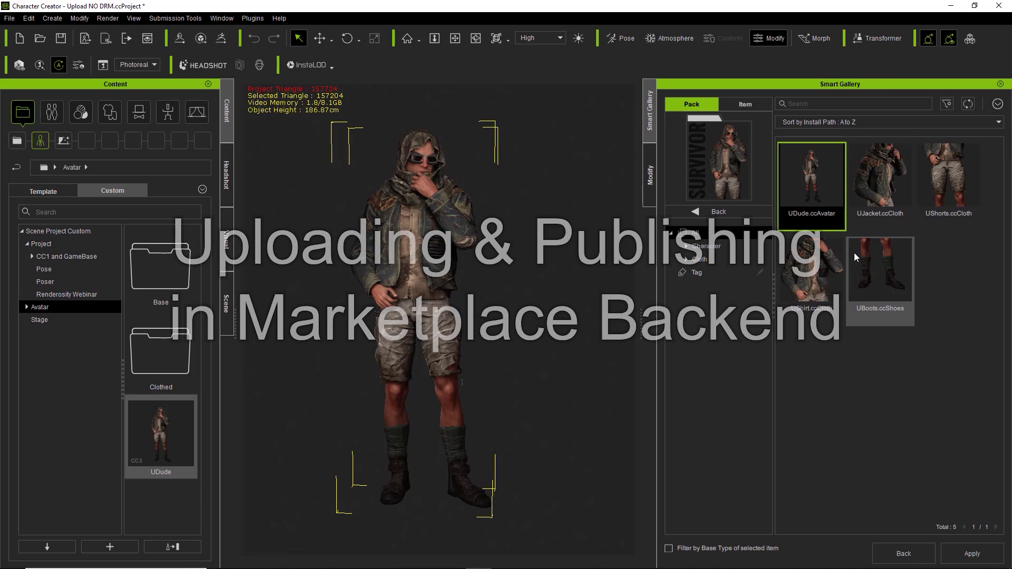
{"action": "left_click", "coordinate": [725, 213]}
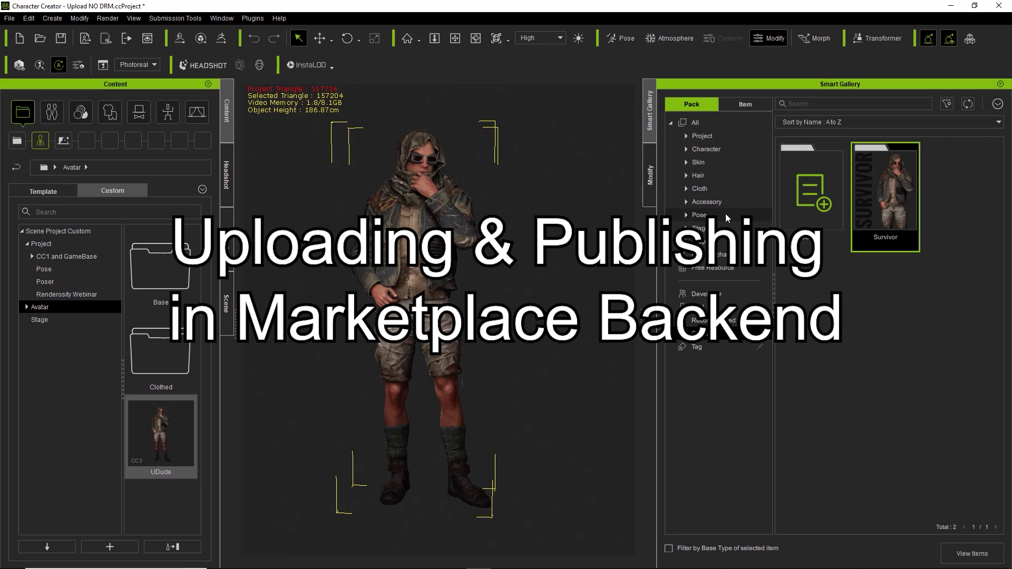
Step: Upload the Survivor pack to the marketplace
{"action": "right_click", "coordinate": [868, 182]}
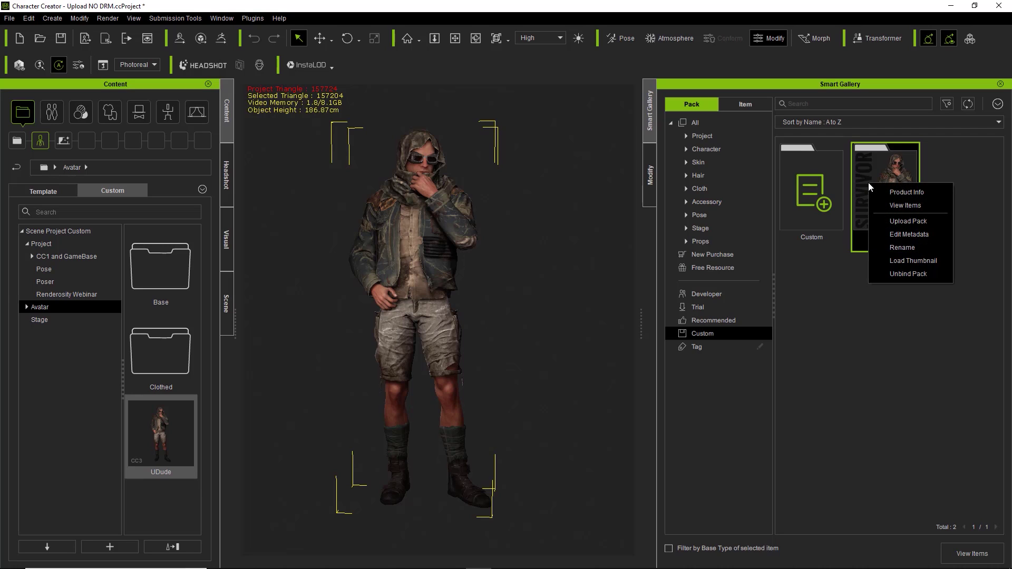
{"action": "left_click", "coordinate": [901, 227]}
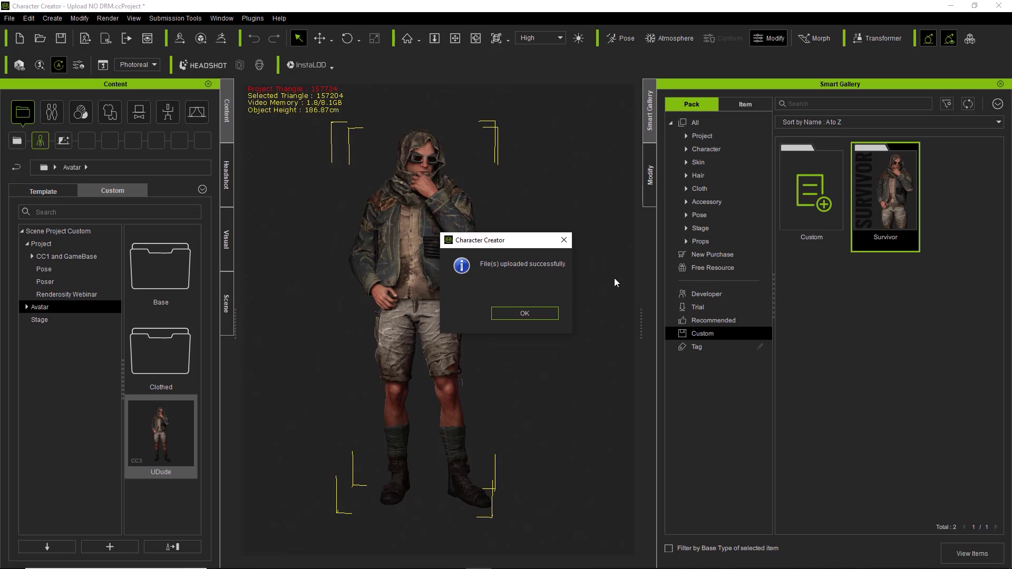
{"action": "left_click", "coordinate": [527, 315]}
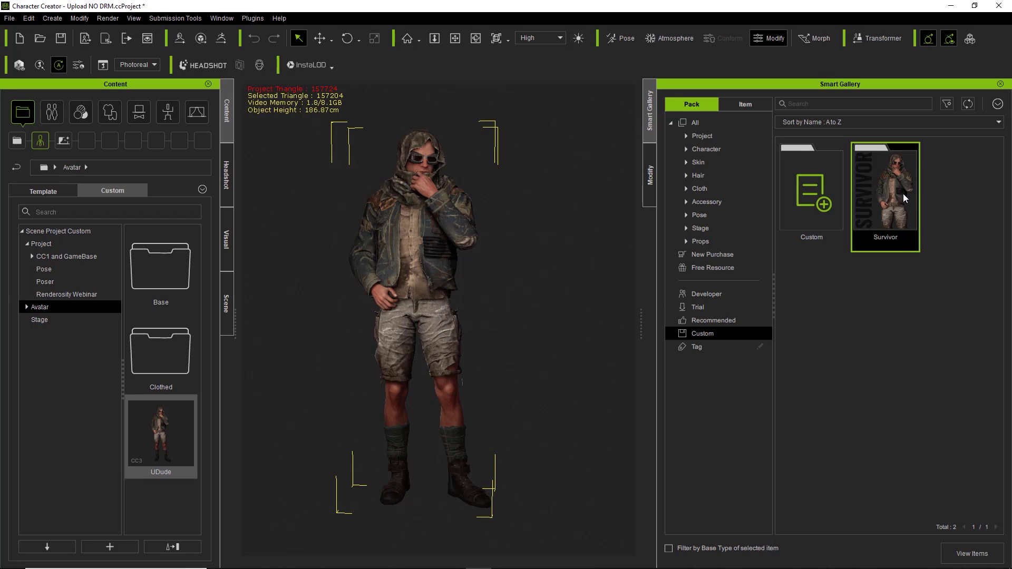
Step: Switch to the Reallusion Marketplace website and open the account's Management Backend
{"action": "left_click", "coordinate": [998, 105]}
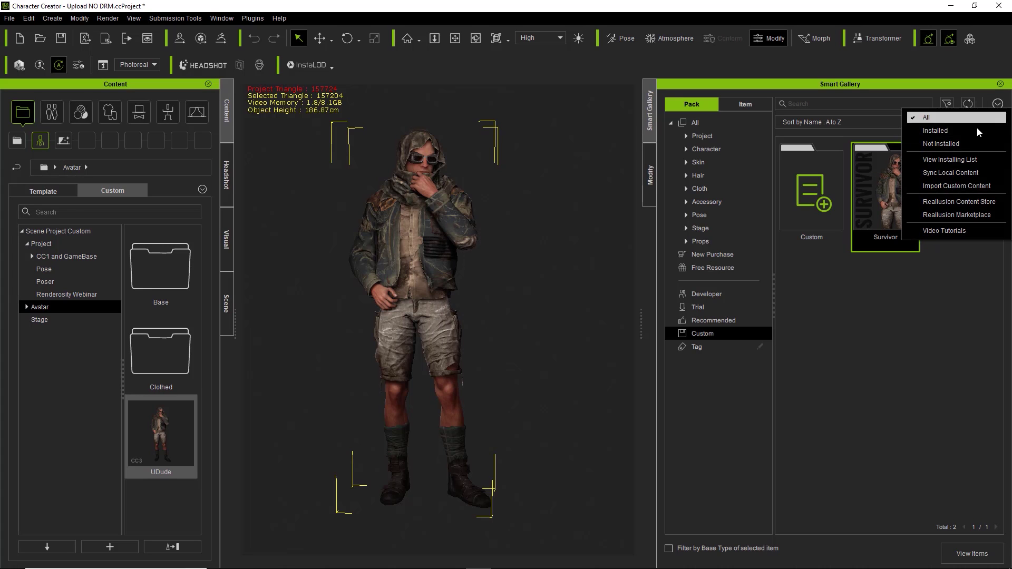
{"action": "left_click", "coordinate": [960, 215]}
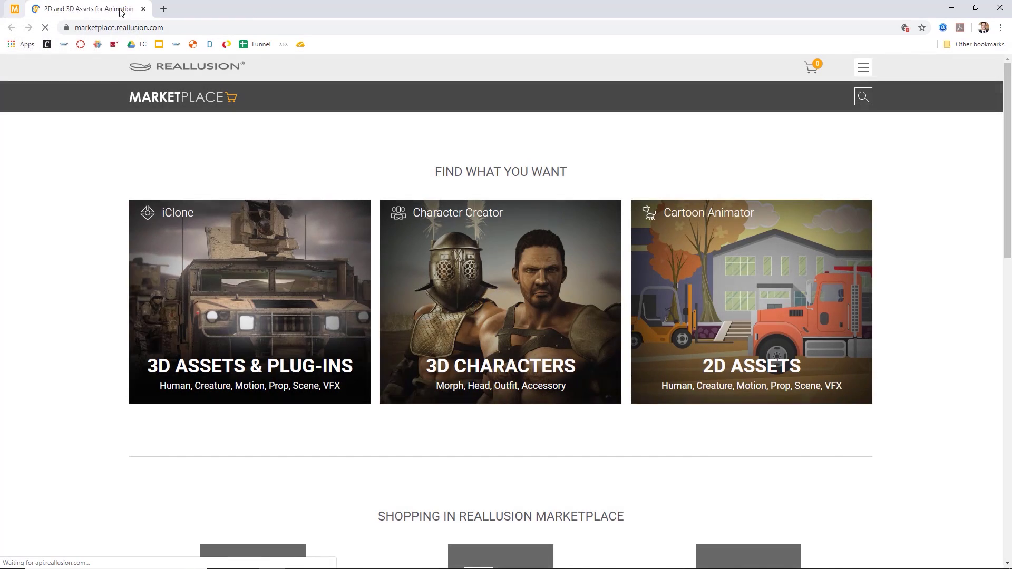
{"action": "left_click", "coordinate": [122, 9]}
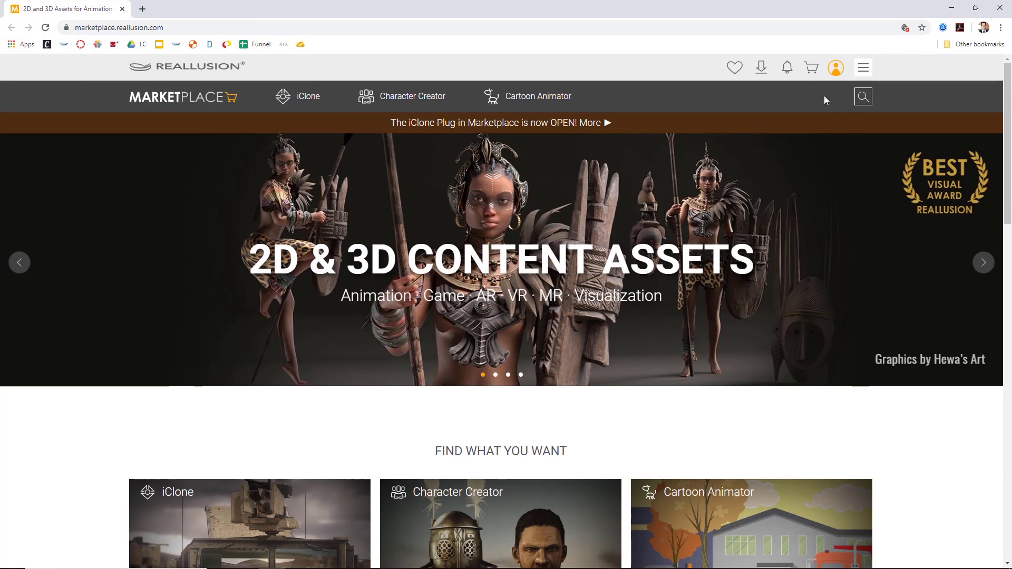
{"action": "left_click", "coordinate": [835, 67]}
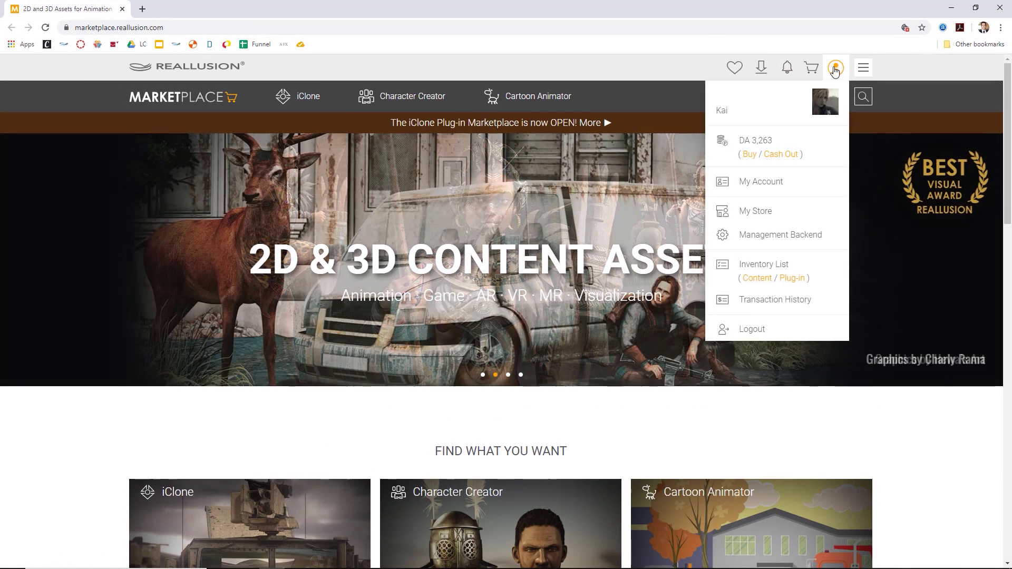
{"action": "left_click", "coordinate": [796, 246]}
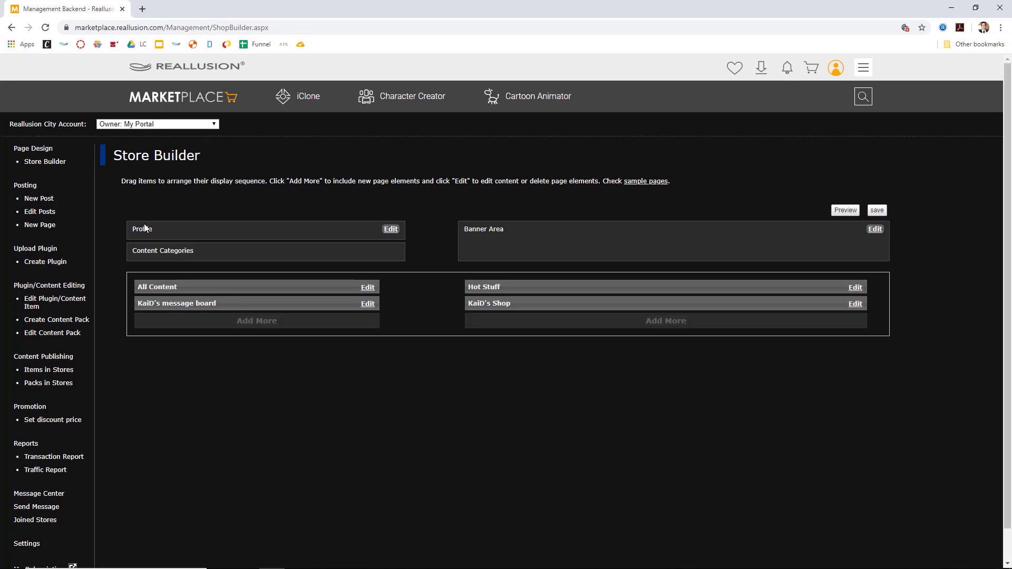
Step: Open the uploaded Survivor content pack for editing in the management backend
{"action": "left_click", "coordinate": [38, 335]}
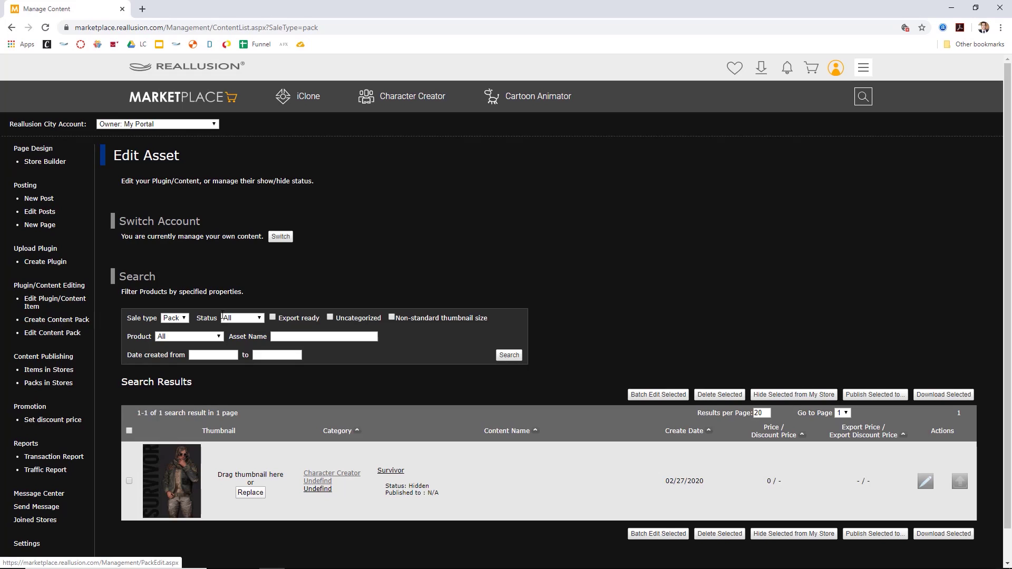
{"action": "scroll", "coordinate": [417, 261], "scroll_direction": "down", "scroll_amount": 1}
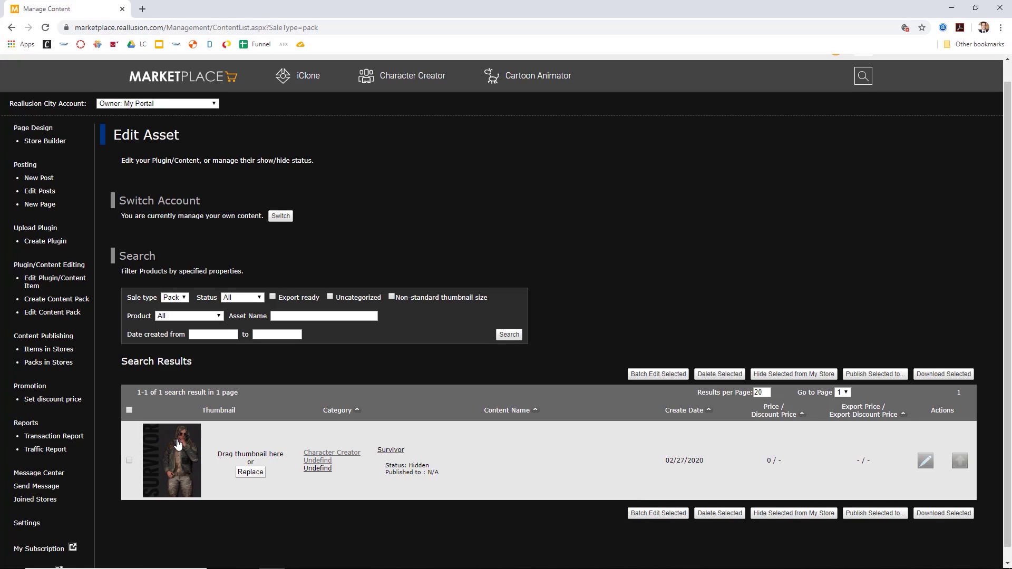
{"action": "left_click", "coordinate": [926, 466]}
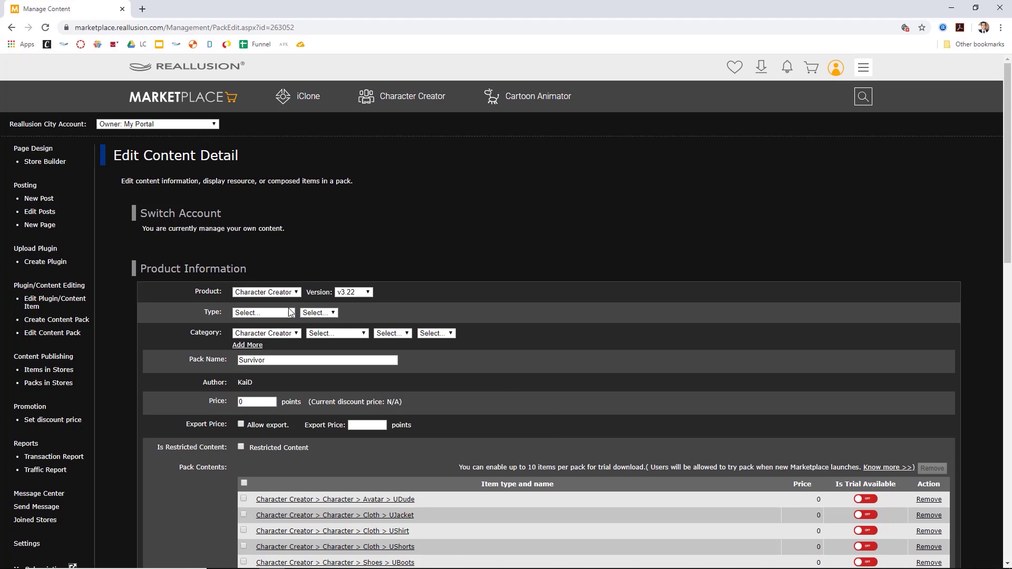
Step: Set the Survivor pack's product type to Character with the subtype Avatar
{"action": "left_click", "coordinate": [255, 314]}
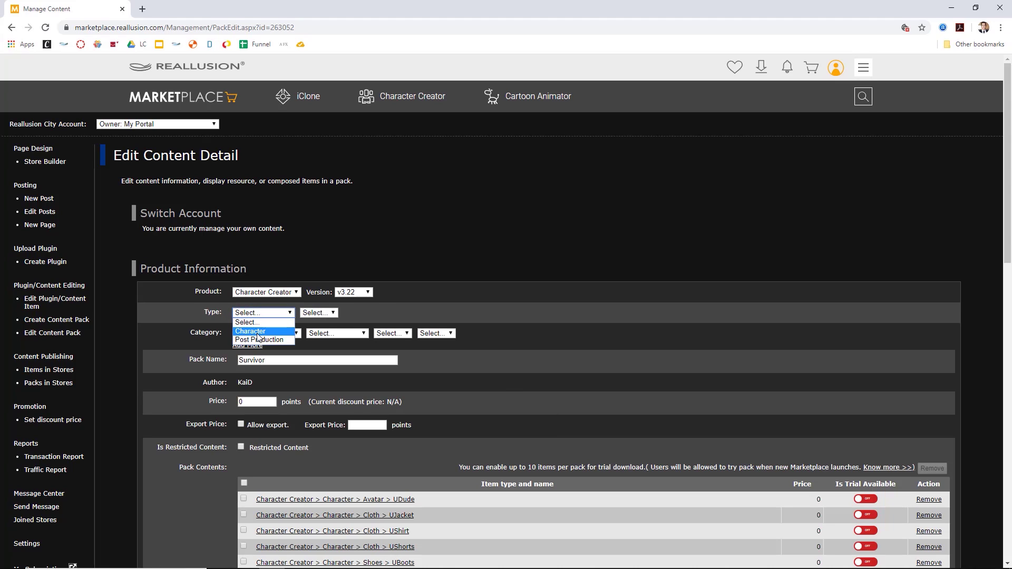
{"action": "left_click", "coordinate": [257, 331]}
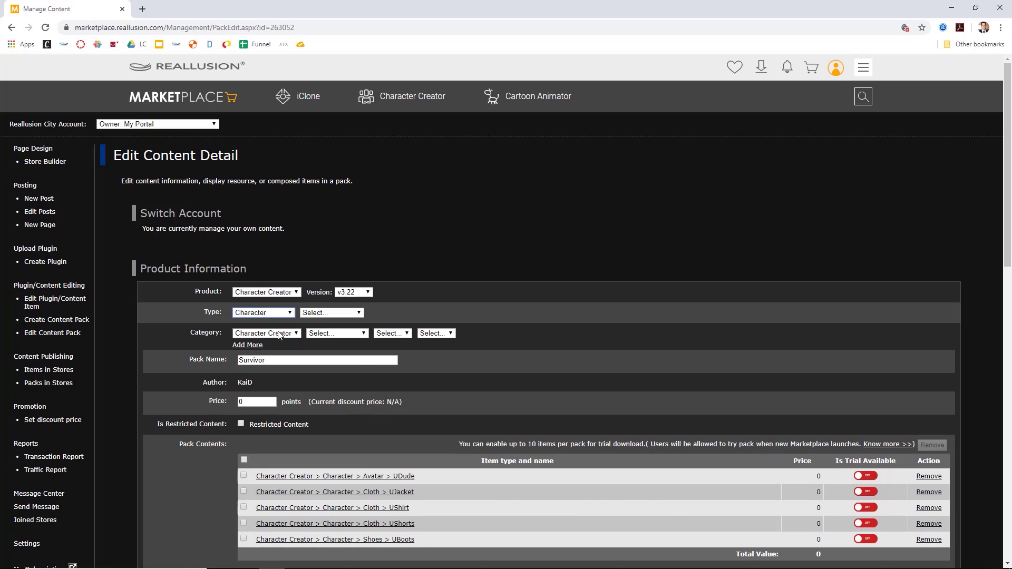
{"action": "left_click", "coordinate": [327, 315]}
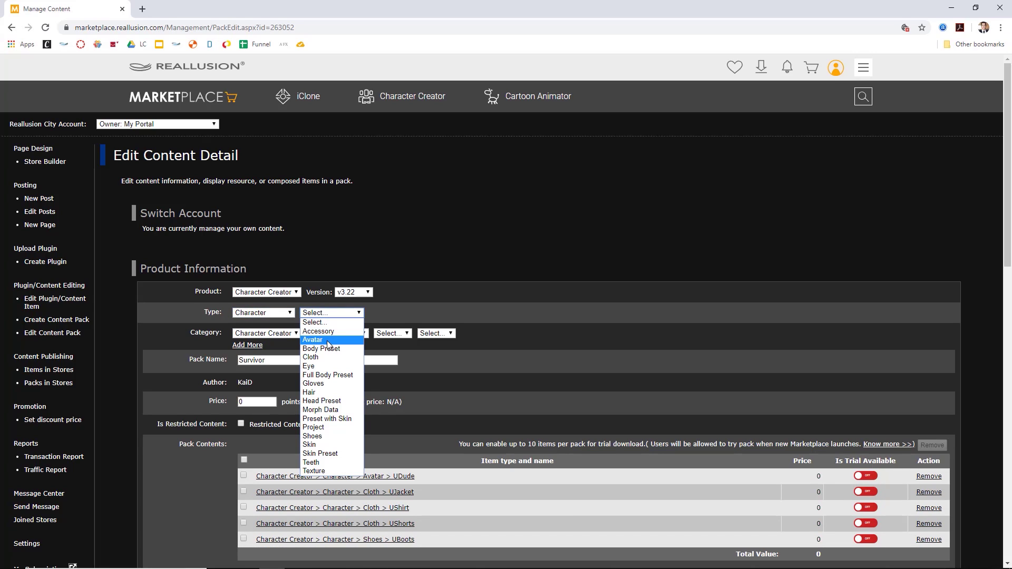
{"action": "left_click", "coordinate": [329, 340]}
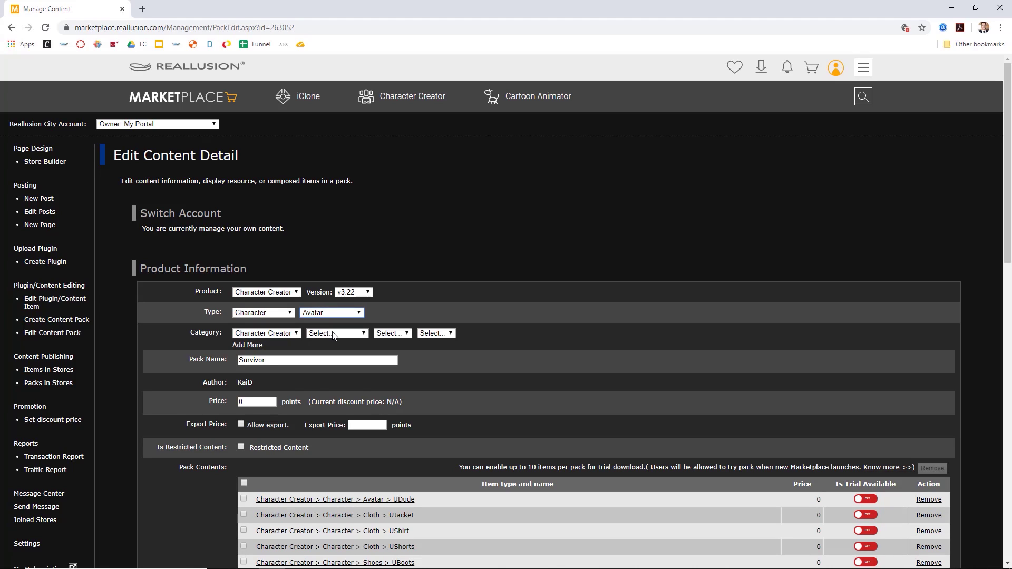
Step: Set the Survivor pack's category to Character Creator, Actor, Project/Character, Male
{"action": "left_click", "coordinate": [293, 334]}
{"action": "left_click", "coordinate": [289, 345]}
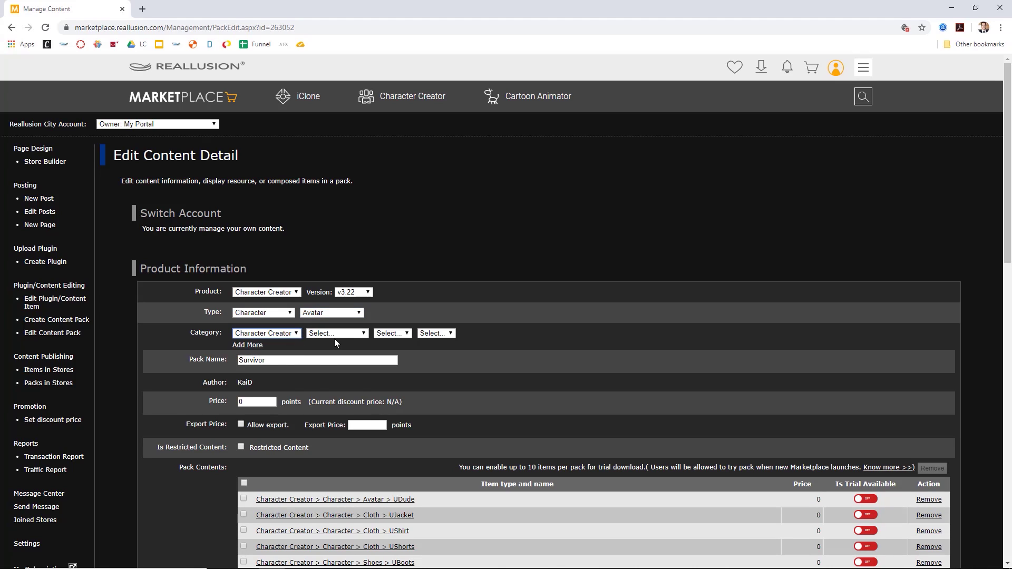
{"action": "left_click", "coordinate": [334, 338]}
{"action": "left_click", "coordinate": [318, 352]}
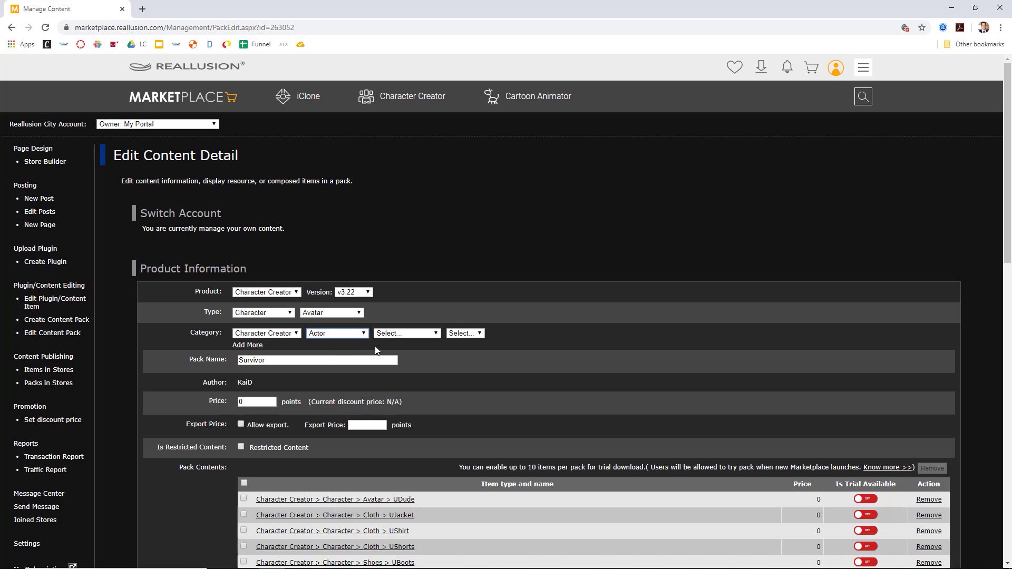
{"action": "left_click", "coordinate": [403, 333]}
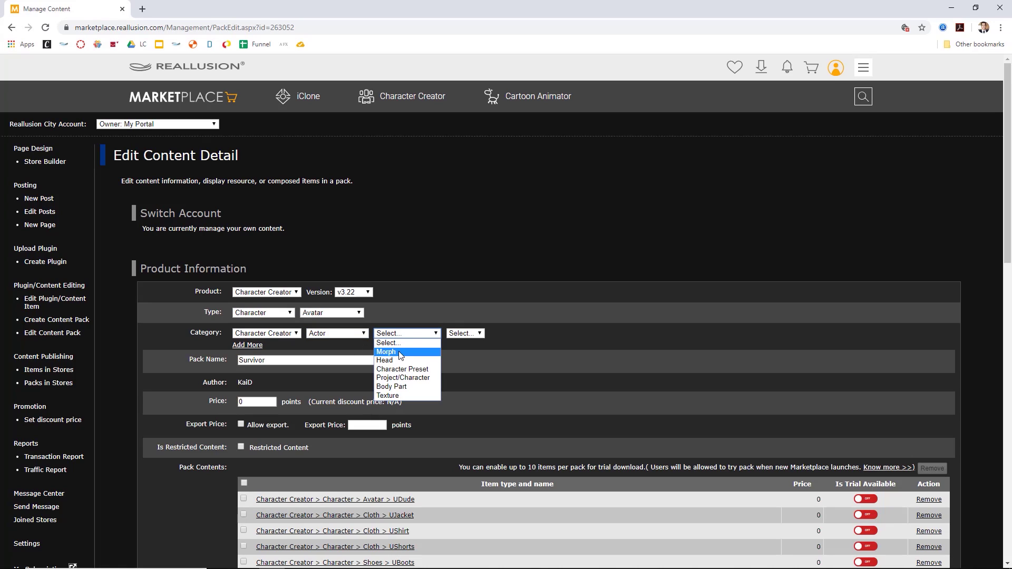
{"action": "left_click", "coordinate": [403, 378]}
{"action": "left_click", "coordinate": [468, 335]}
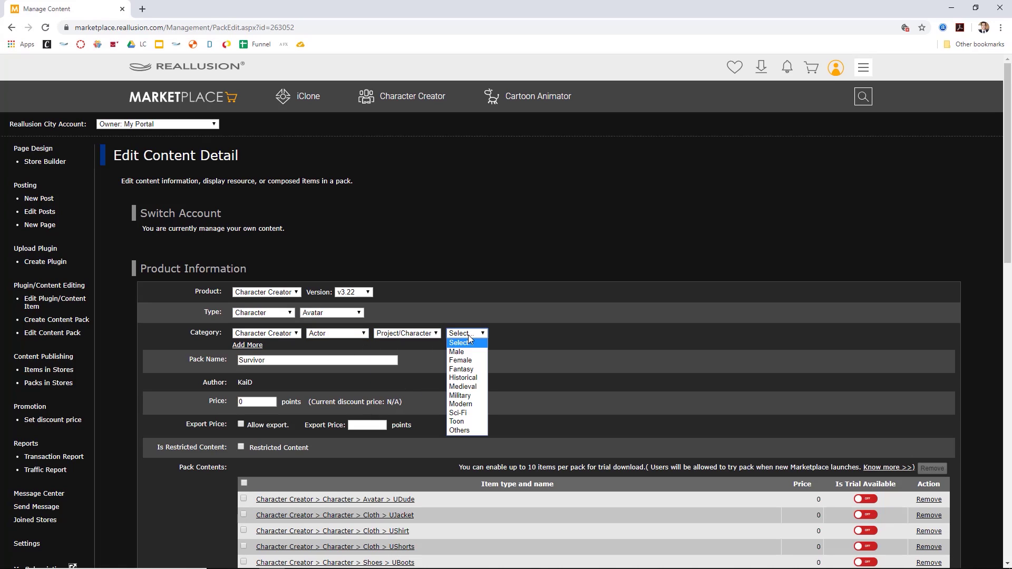
{"action": "left_click", "coordinate": [468, 354]}
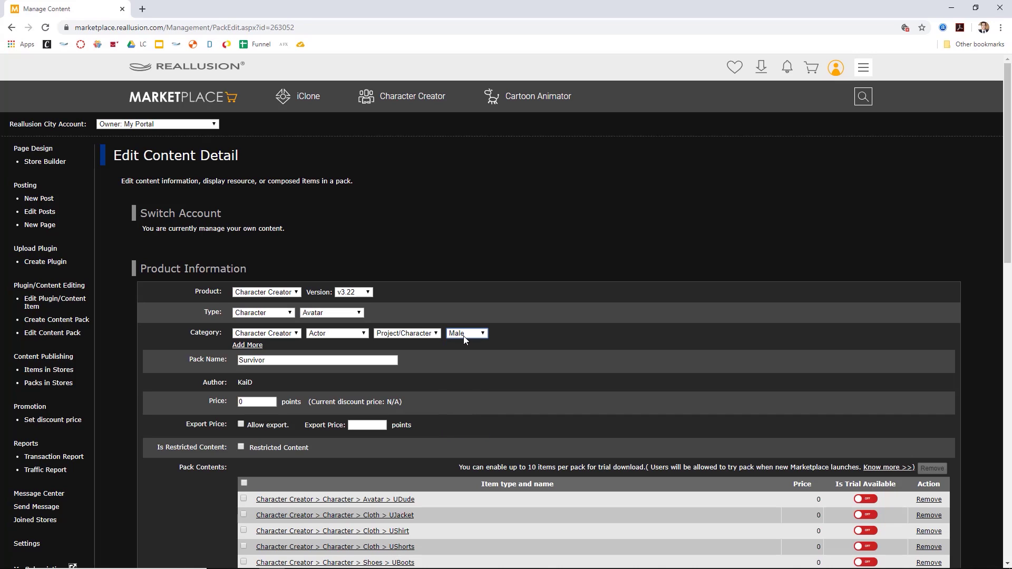
Step: Try the trial availability setting on the UDude avatar in the Survivor pack's contents
{"action": "left_click", "coordinate": [296, 361]}
{"action": "left_click", "coordinate": [477, 411]}
{"action": "scroll", "coordinate": [527, 399], "scroll_direction": "down", "scroll_amount": 3}
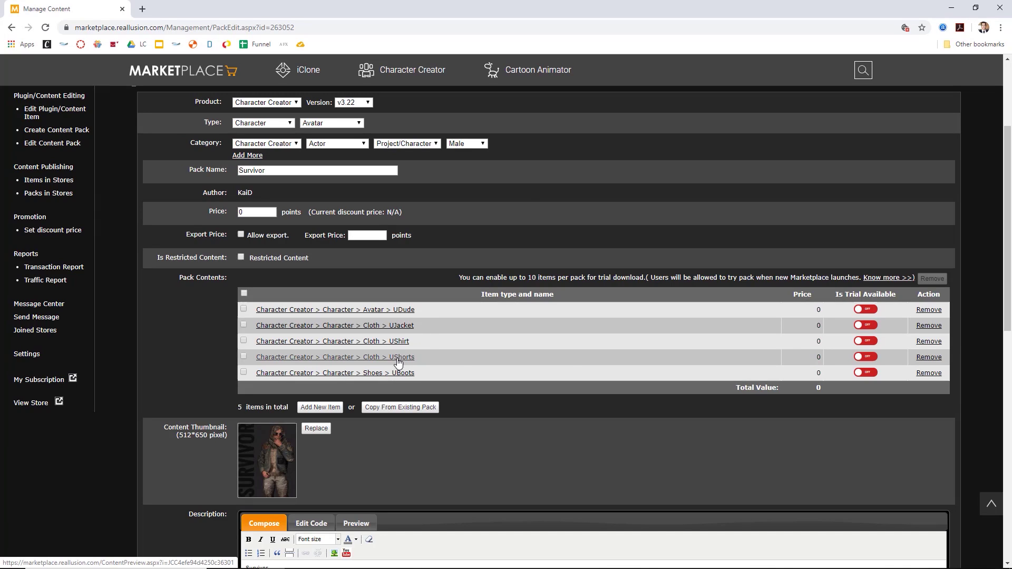
{"action": "left_click", "coordinate": [864, 310]}
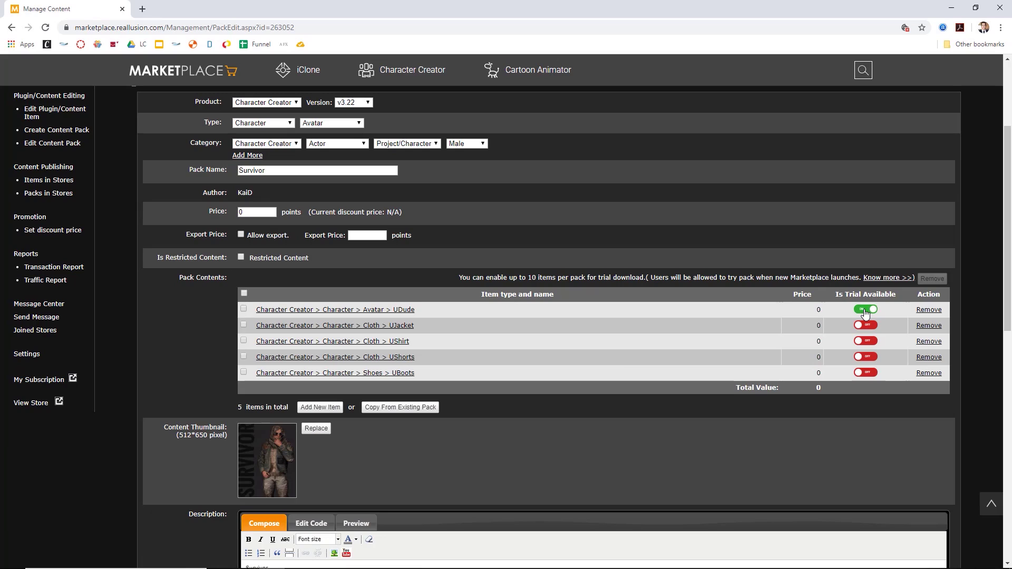
{"action": "left_click", "coordinate": [865, 325]}
Step: Preview the Survivor 1920 image full size and choose Survivor 1920.png as the pack's page header
{"action": "scroll", "coordinate": [361, 416], "scroll_direction": "down", "scroll_amount": 3}
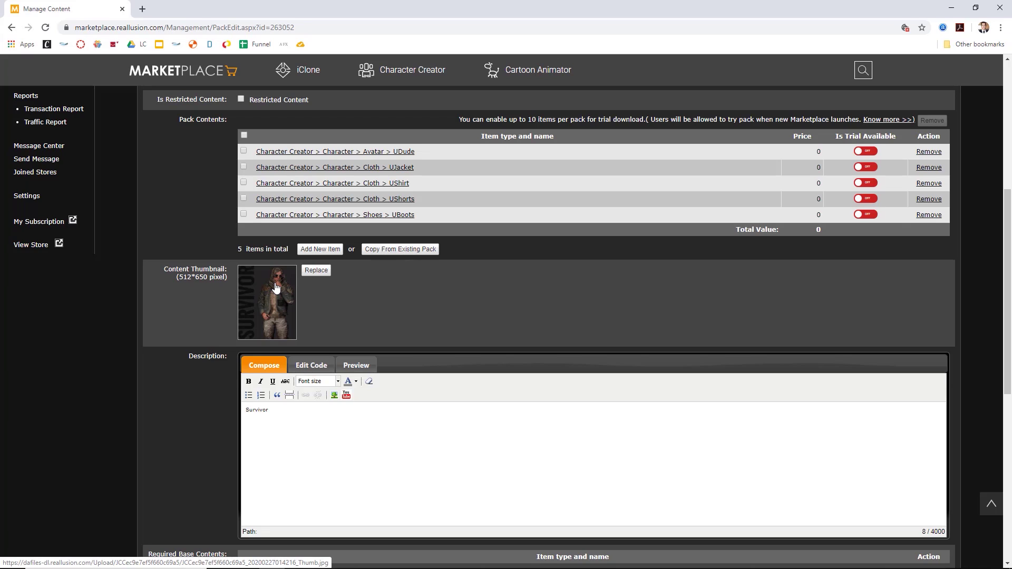
{"action": "scroll", "coordinate": [413, 284], "scroll_direction": "down", "scroll_amount": 1}
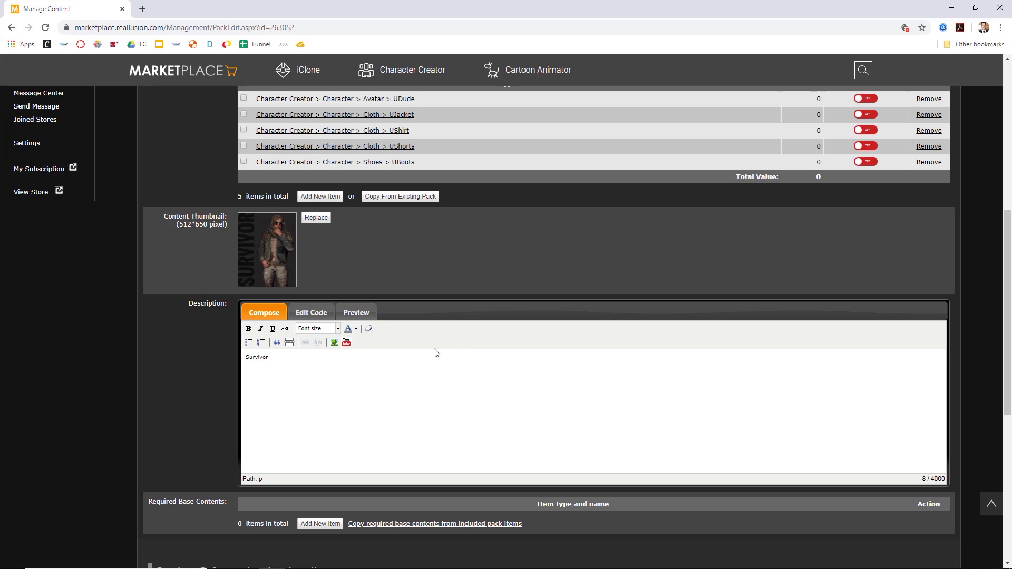
{"action": "scroll", "coordinate": [451, 364], "scroll_direction": "down", "scroll_amount": 3}
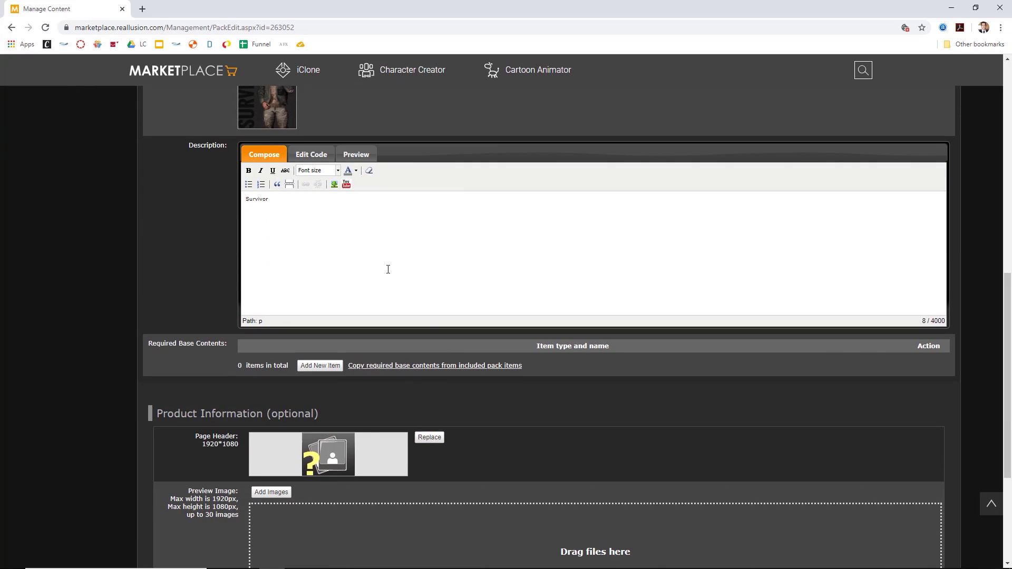
{"action": "scroll", "coordinate": [486, 392], "scroll_direction": "down", "scroll_amount": 1}
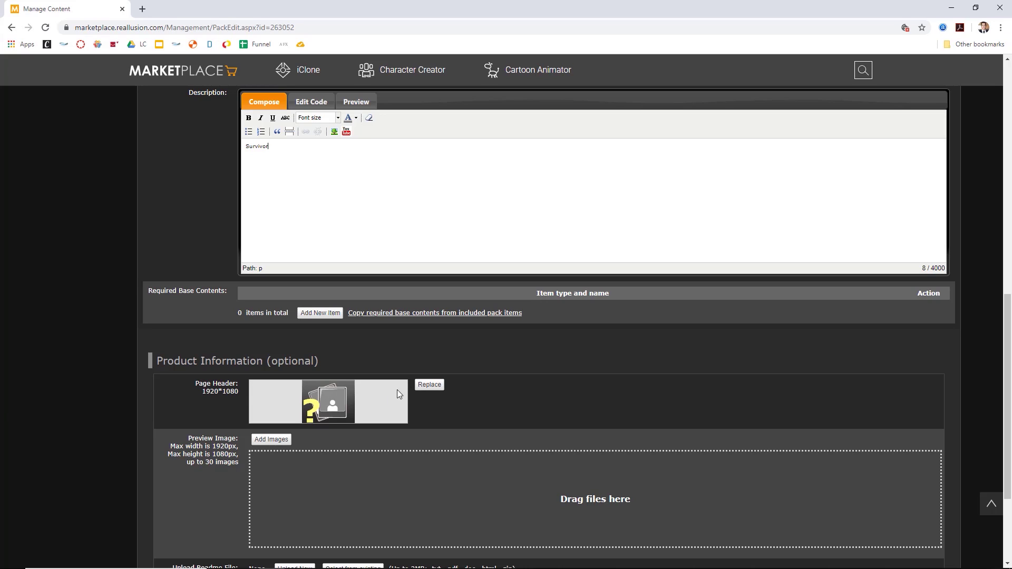
{"action": "left_click", "coordinate": [429, 384]}
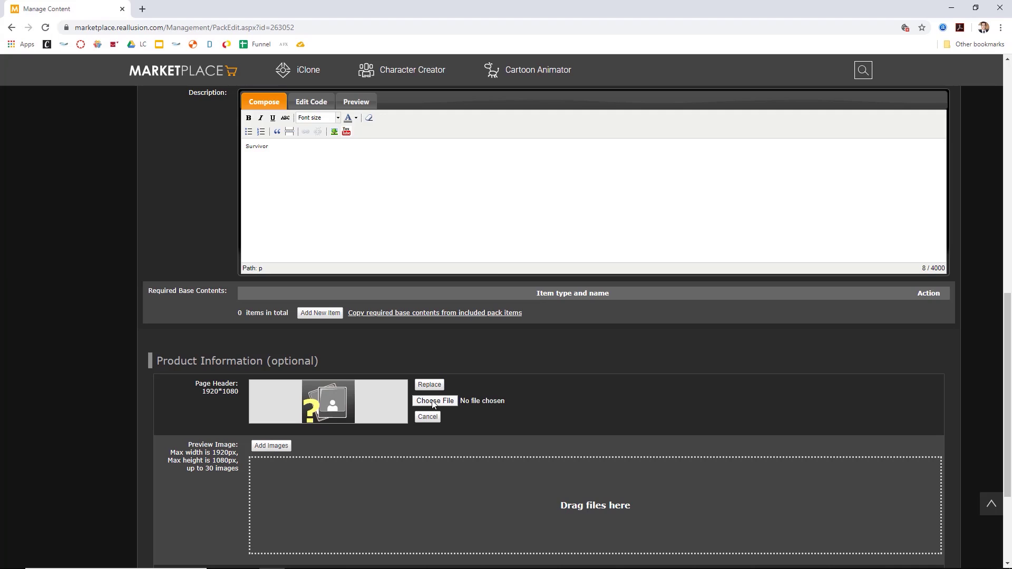
{"action": "left_click", "coordinate": [433, 402]}
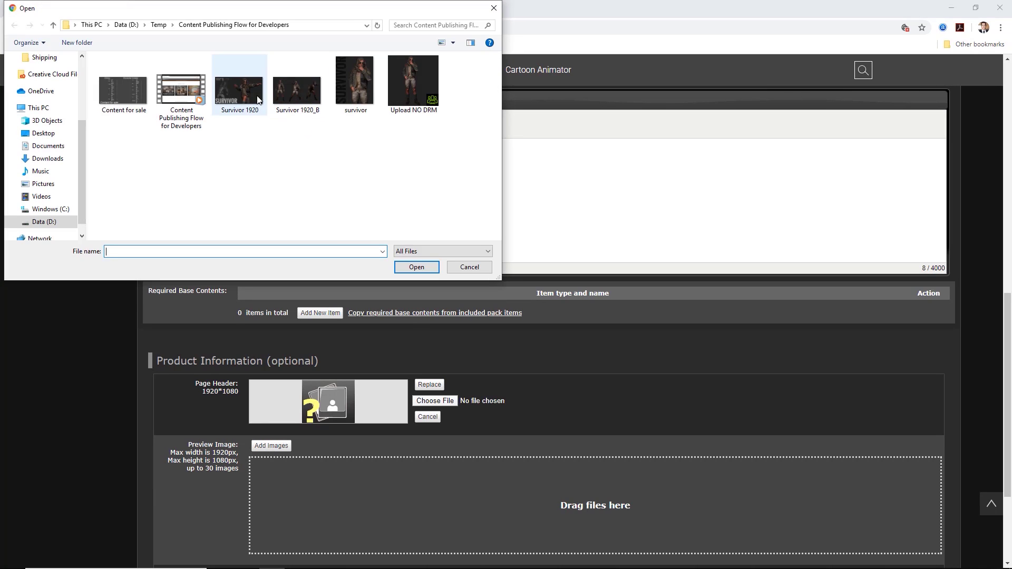
{"action": "left_click", "coordinate": [251, 100]}
{"action": "right_click", "coordinate": [250, 97]}
{"action": "left_click", "coordinate": [271, 119]}
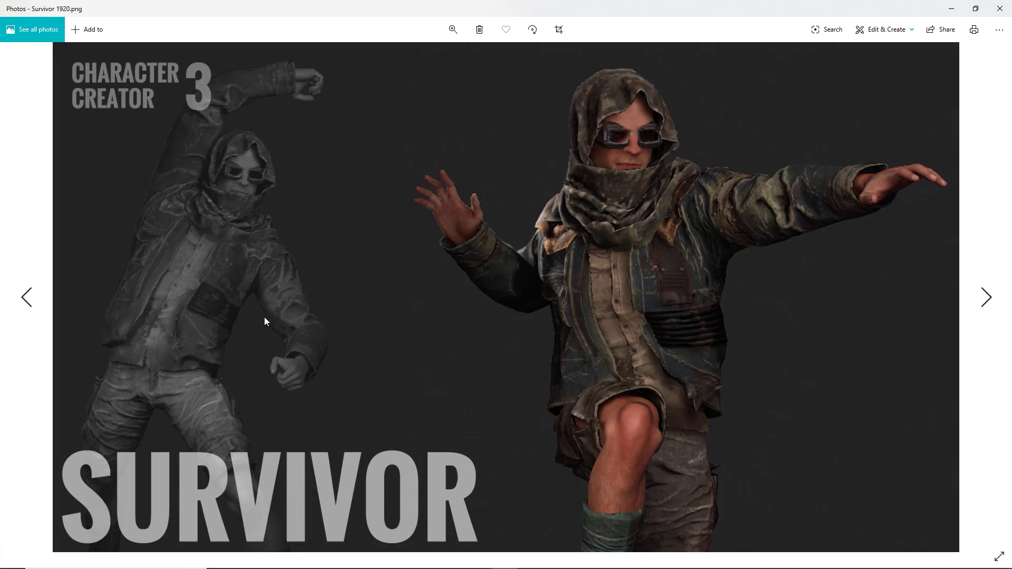
{"action": "left_click", "coordinate": [999, 8]}
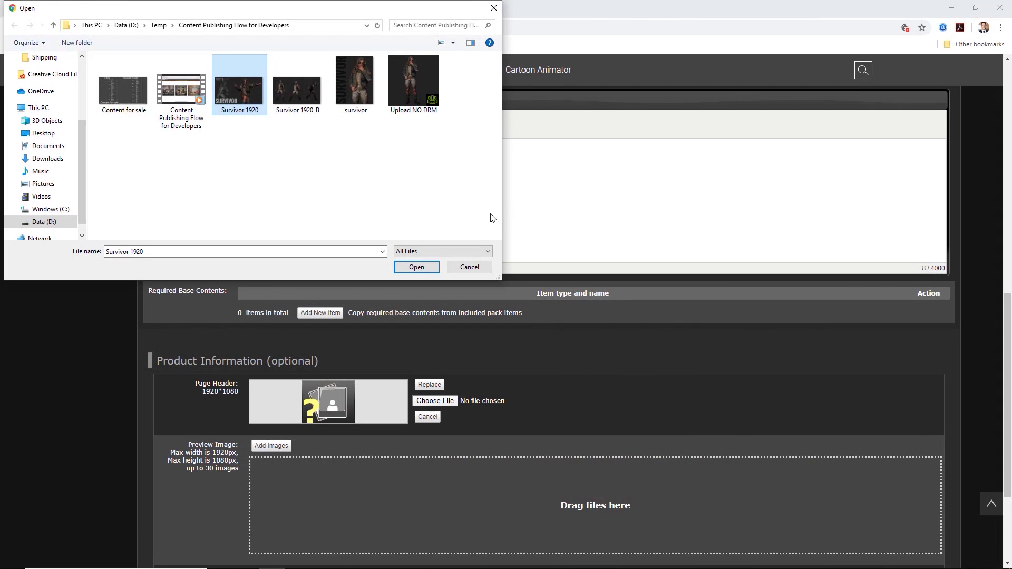
{"action": "double_click", "coordinate": [250, 93]}
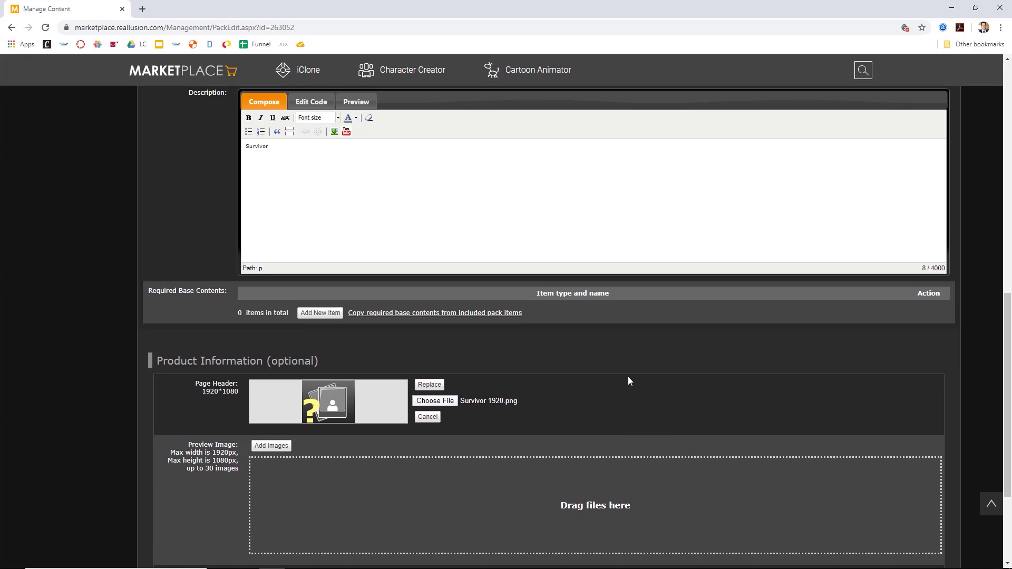
Step: Preview the Survivor 1920_B image full size and add it to the pack's preview images
{"action": "scroll", "coordinate": [628, 376], "scroll_direction": "down", "scroll_amount": 3}
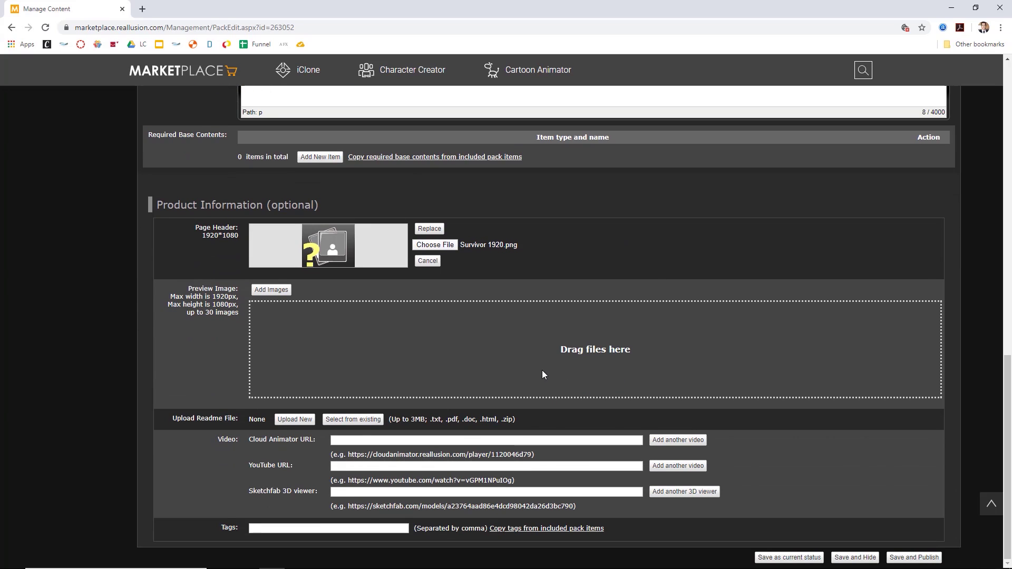
{"action": "left_click", "coordinate": [270, 290]}
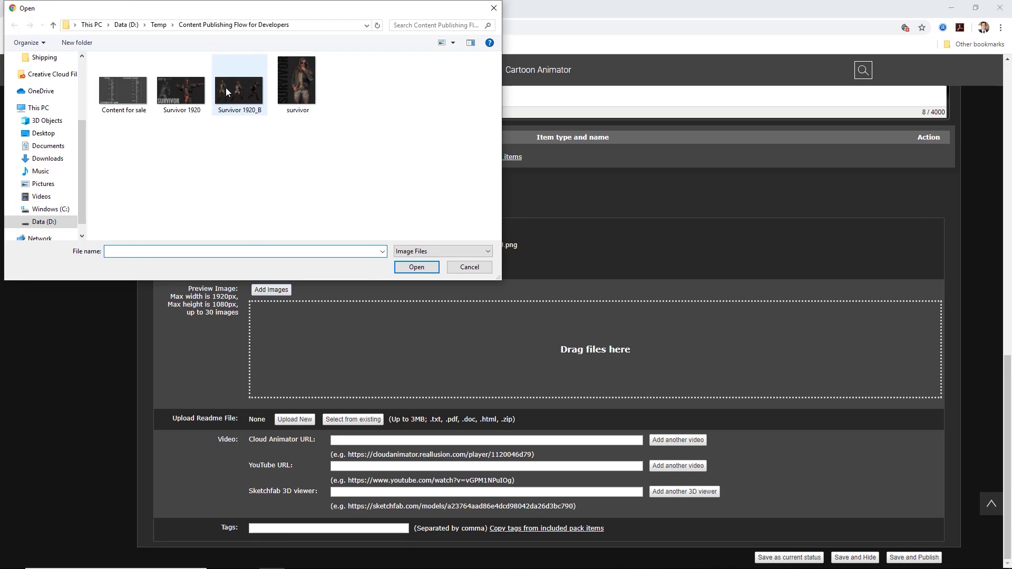
{"action": "left_click", "coordinate": [227, 92]}
{"action": "right_click", "coordinate": [226, 93]}
{"action": "left_click", "coordinate": [275, 108]}
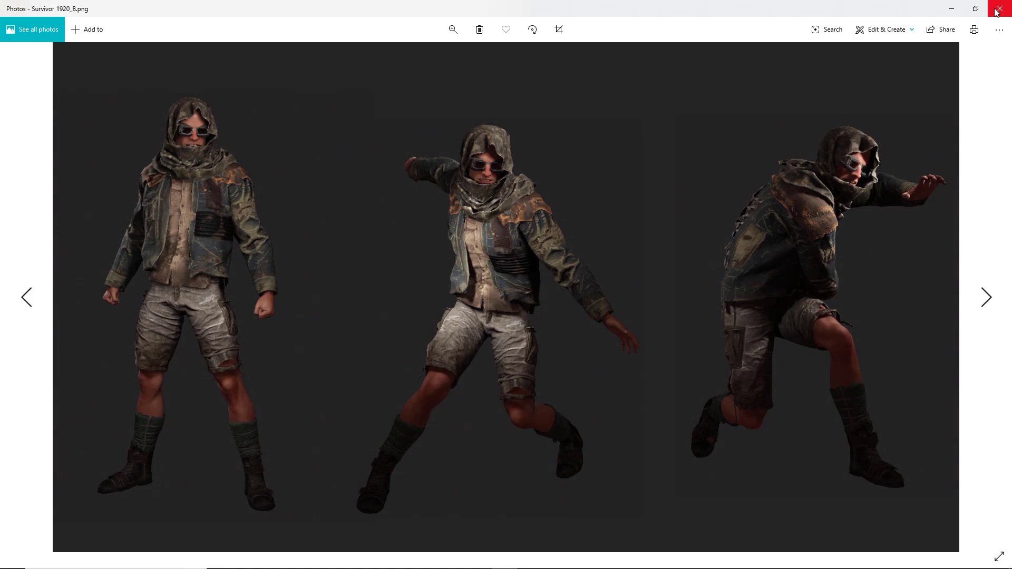
{"action": "left_click", "coordinate": [998, 9]}
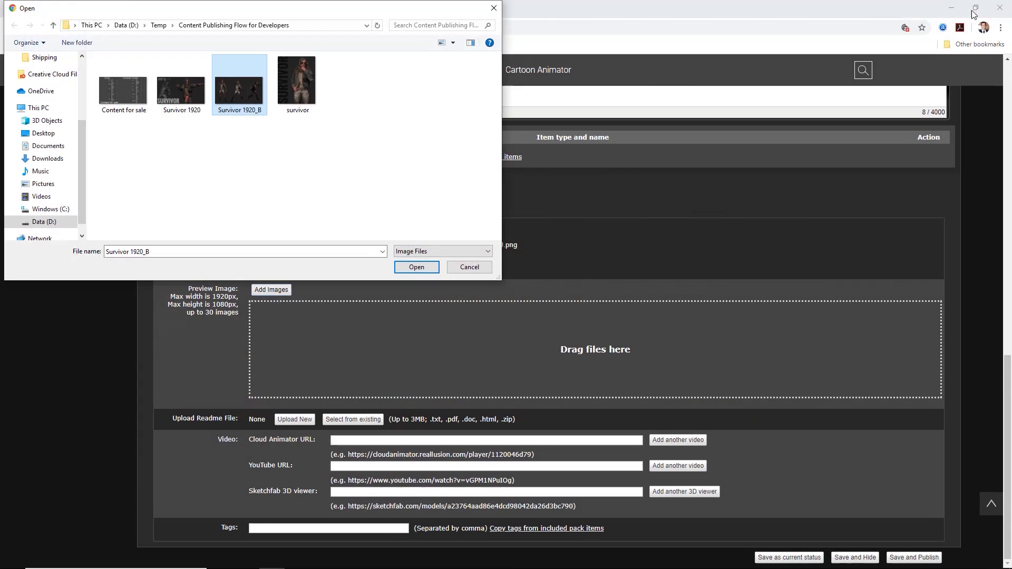
{"action": "double_click", "coordinate": [233, 91]}
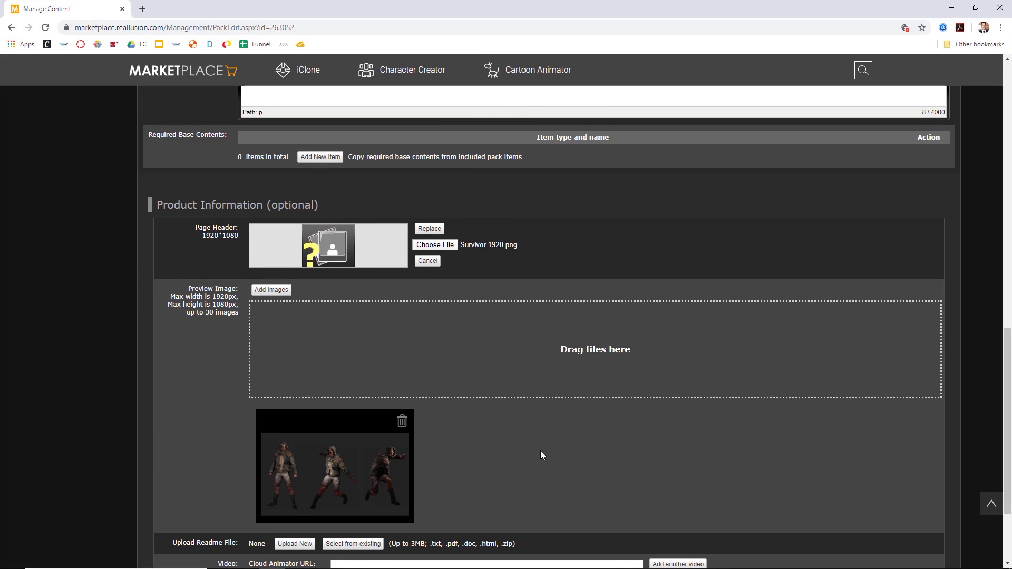
Step: Save the Survivor pack as its current status and check its saved page header and preview image
{"action": "scroll", "coordinate": [536, 380], "scroll_direction": "down", "scroll_amount": 3}
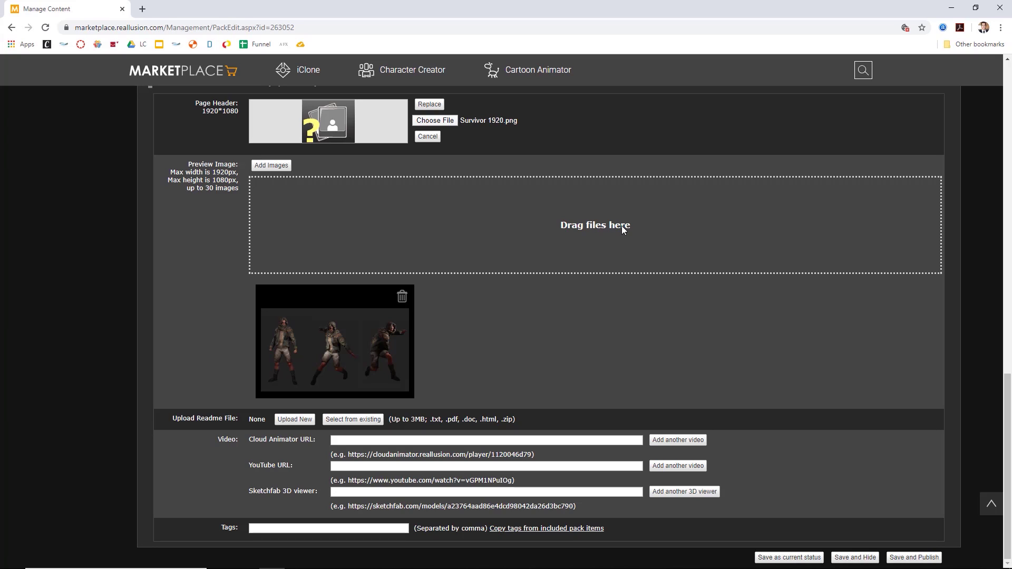
{"action": "left_click", "coordinate": [802, 559]}
{"action": "scroll", "coordinate": [541, 389], "scroll_direction": "down", "scroll_amount": 17}
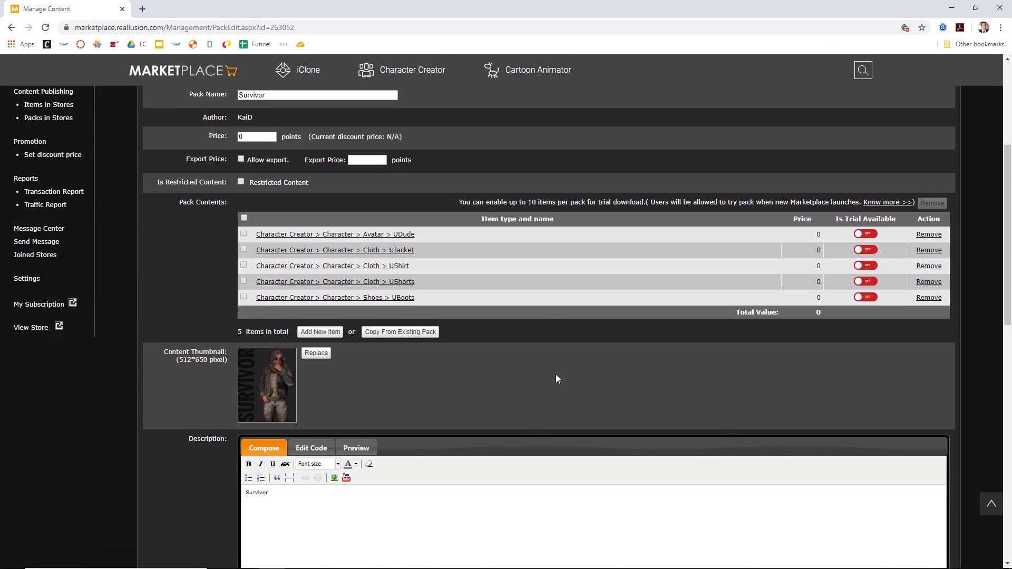
{"action": "scroll", "coordinate": [559, 368], "scroll_direction": "down", "scroll_amount": 1}
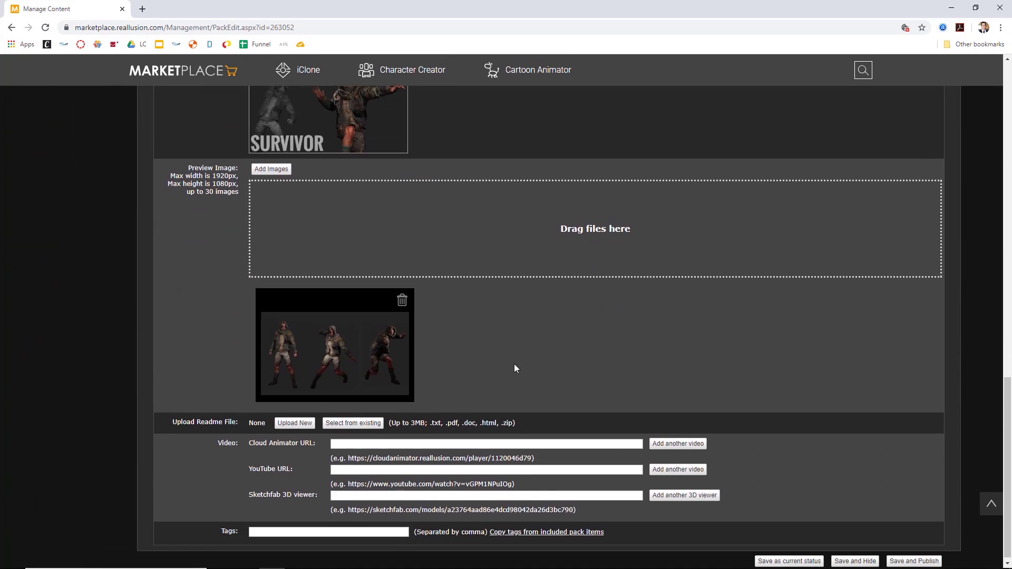
{"action": "scroll", "coordinate": [369, 327], "scroll_direction": "up", "scroll_amount": 3}
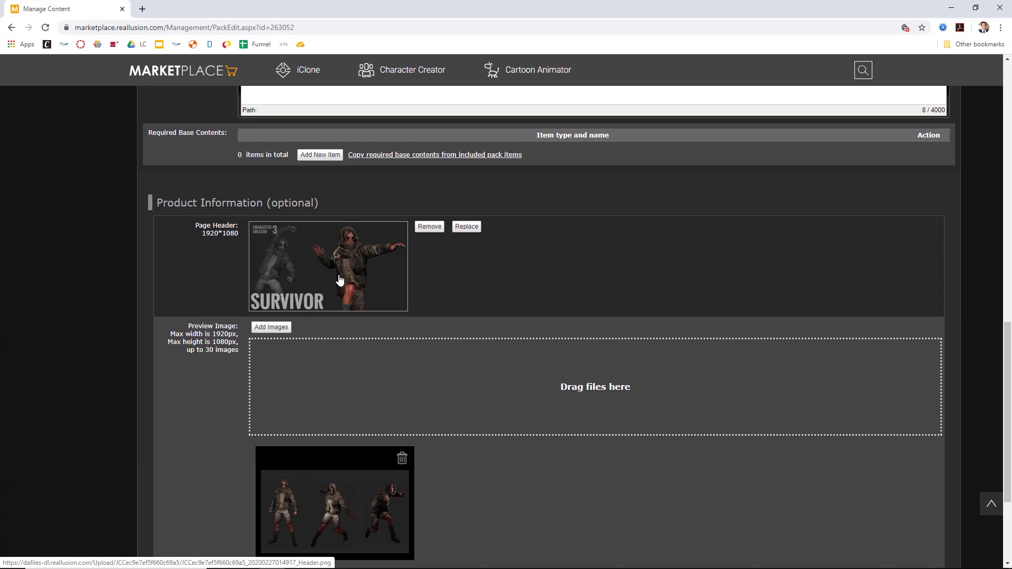
{"action": "scroll", "coordinate": [454, 485], "scroll_direction": "down", "scroll_amount": 3}
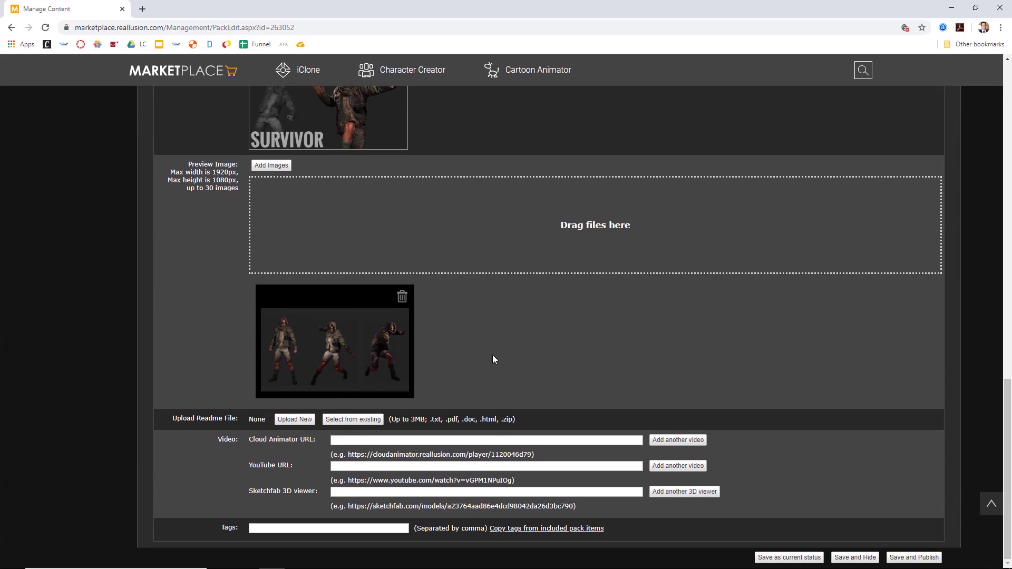
Step: Return to the list of content packs and open the Survivor pack's store page
{"action": "scroll", "coordinate": [484, 337], "scroll_direction": "up", "scroll_amount": 8}
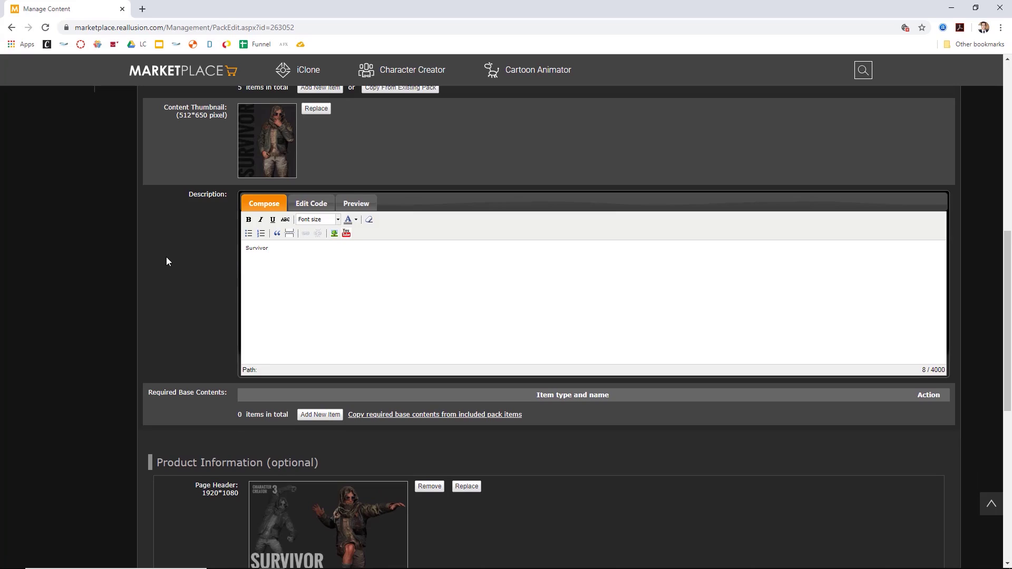
{"action": "scroll", "coordinate": [167, 260], "scroll_direction": "up", "scroll_amount": 9}
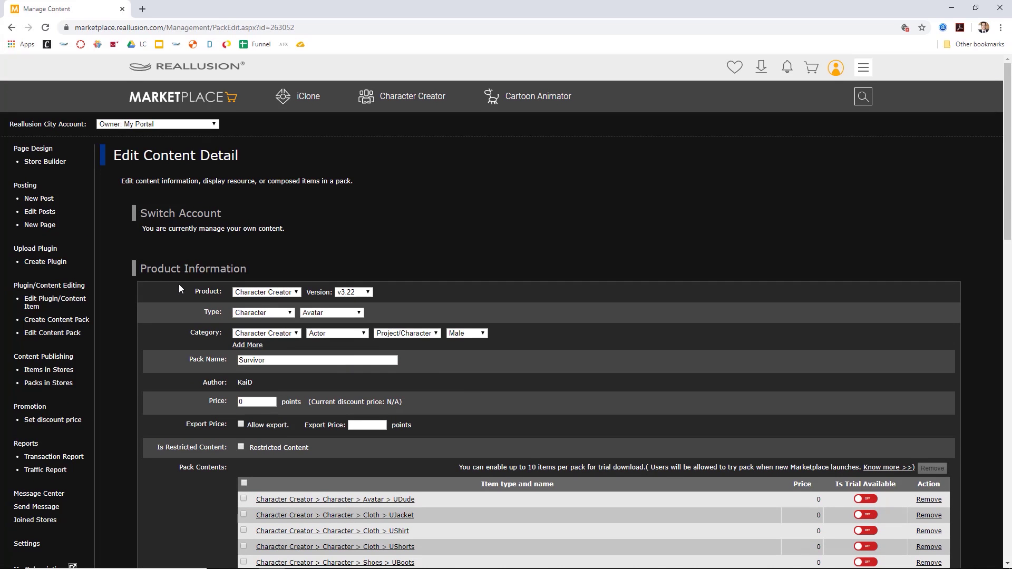
{"action": "left_click", "coordinate": [55, 334]}
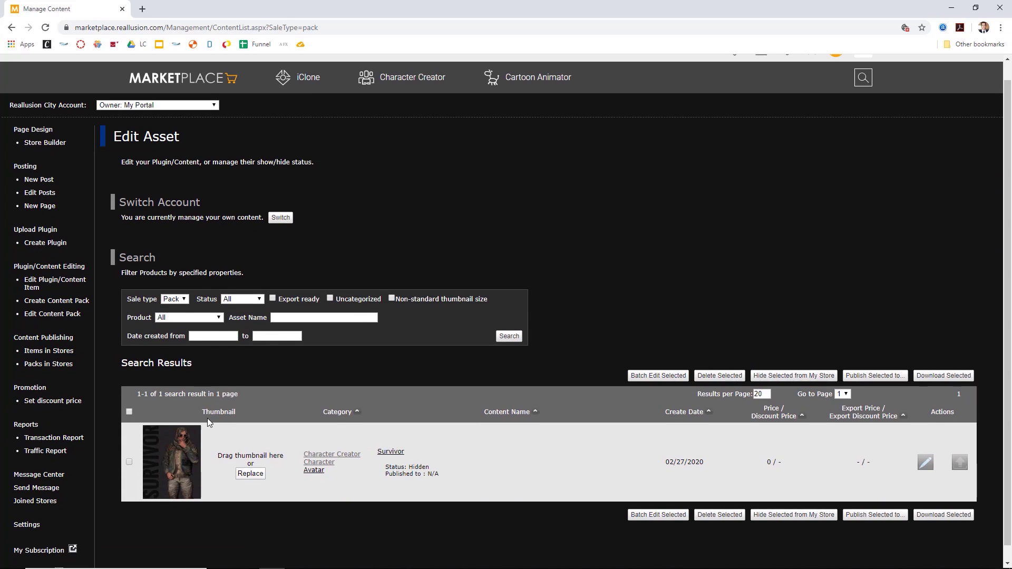
{"action": "left_click", "coordinate": [181, 451]}
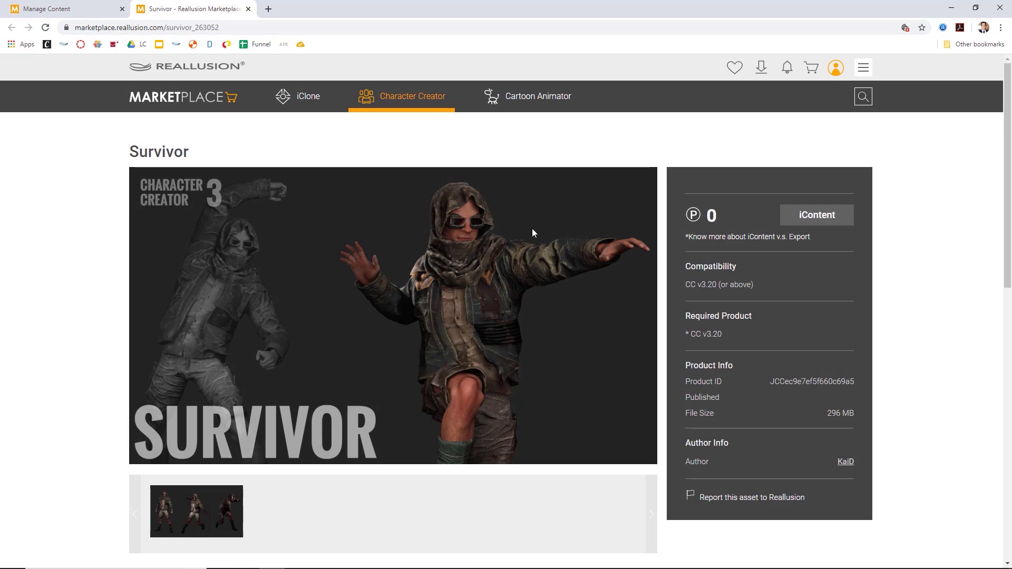
Step: Review the Survivor store page's header, included items, description and categories, and view the gallery image enlarged
{"action": "scroll", "coordinate": [473, 256], "scroll_direction": "down", "scroll_amount": 5}
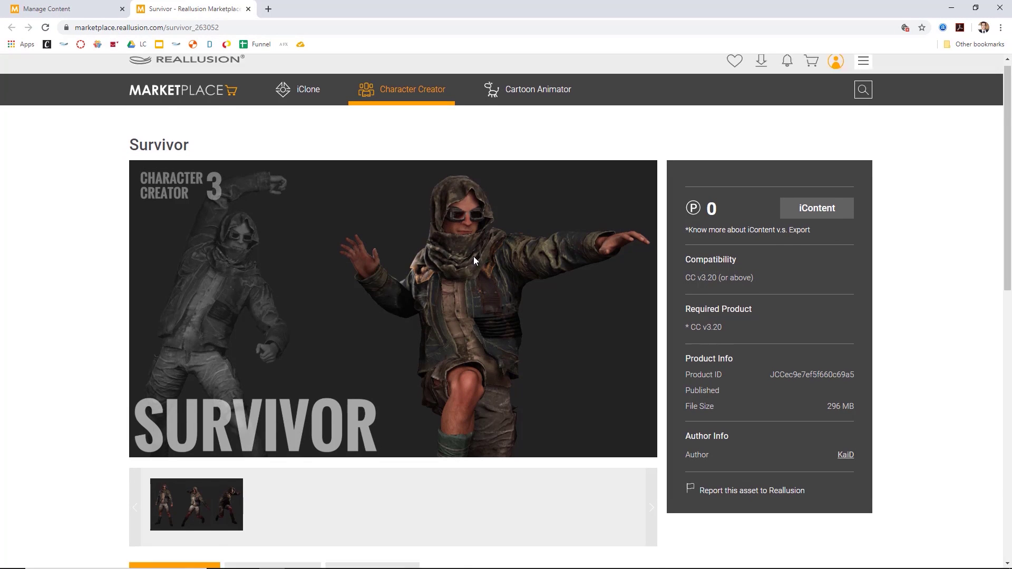
{"action": "scroll", "coordinate": [309, 311], "scroll_direction": "down", "scroll_amount": 3}
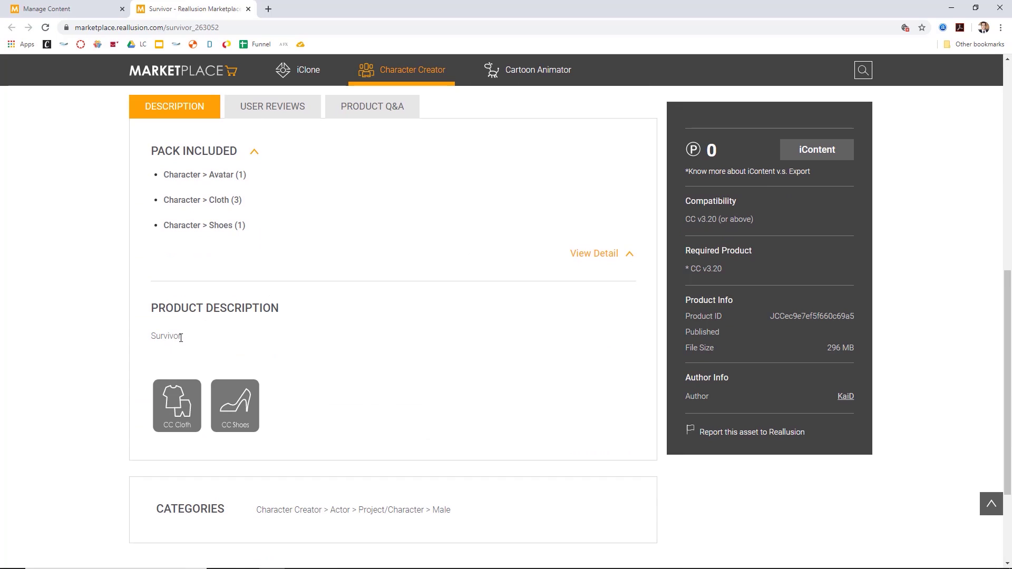
{"action": "scroll", "coordinate": [287, 343], "scroll_direction": "down", "scroll_amount": 3}
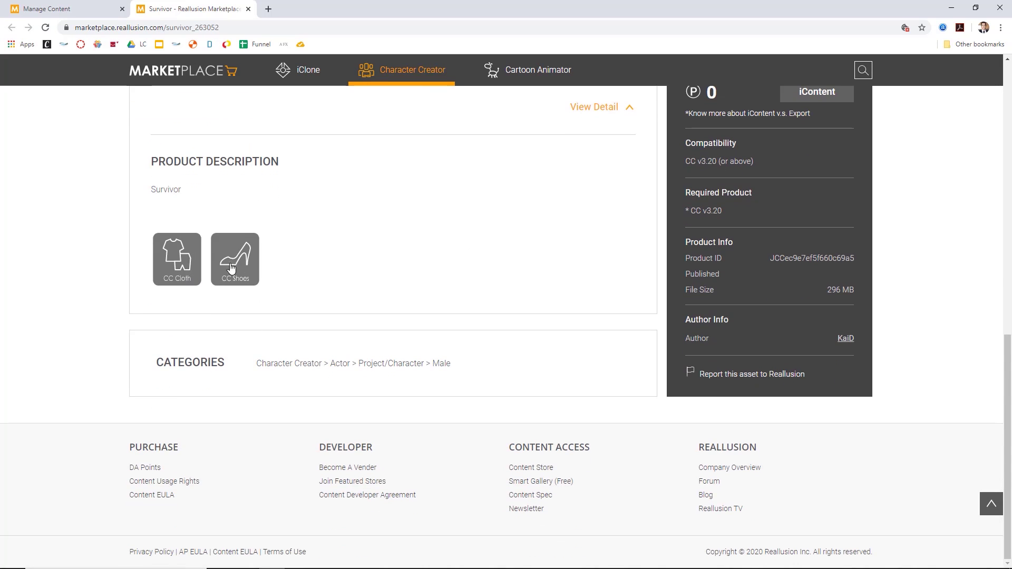
{"action": "scroll", "coordinate": [371, 281], "scroll_direction": "up", "scroll_amount": 3}
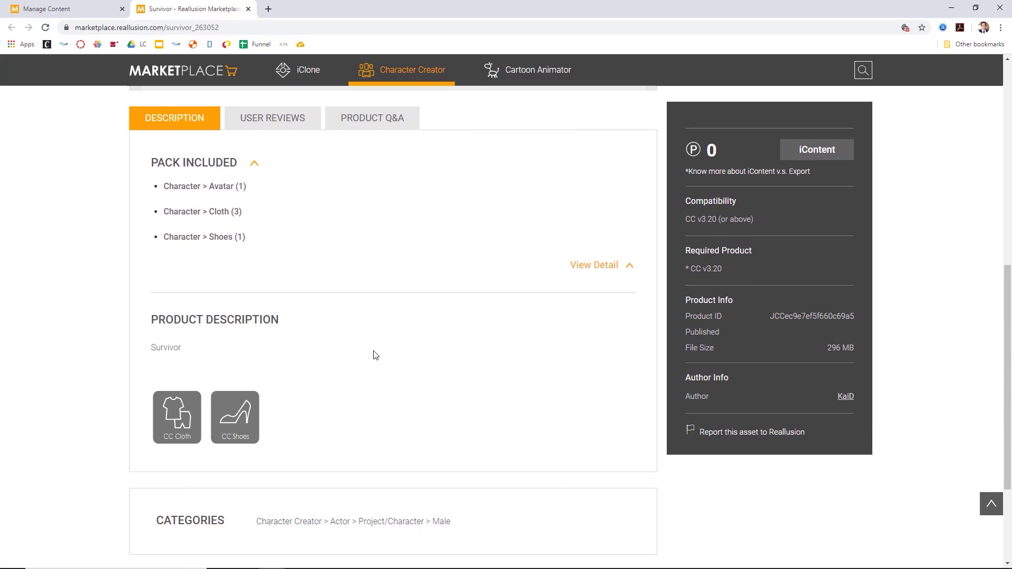
{"action": "scroll", "coordinate": [461, 369], "scroll_direction": "up", "scroll_amount": 2}
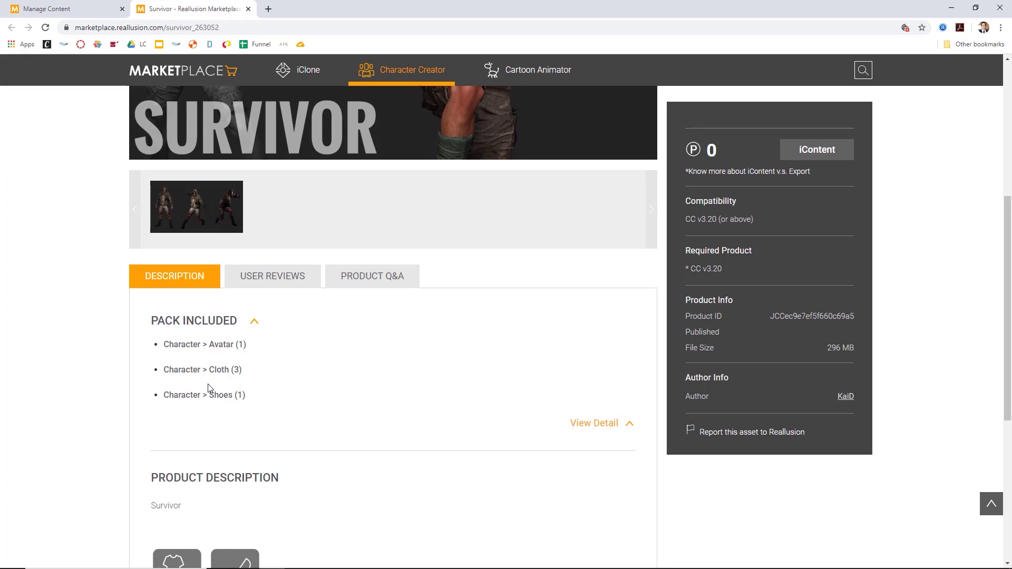
{"action": "left_click", "coordinate": [207, 204]}
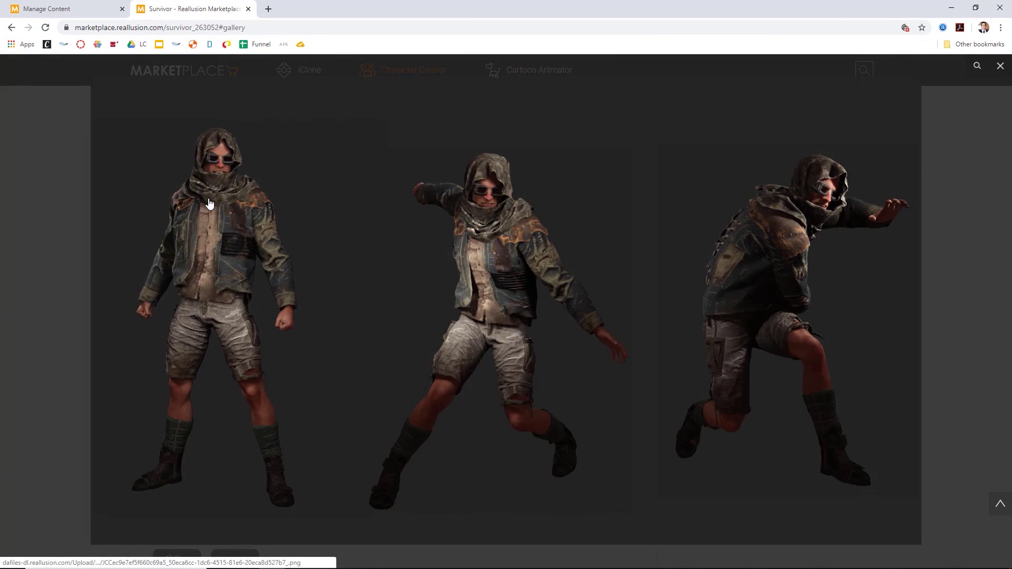
{"action": "left_click", "coordinate": [981, 213]}
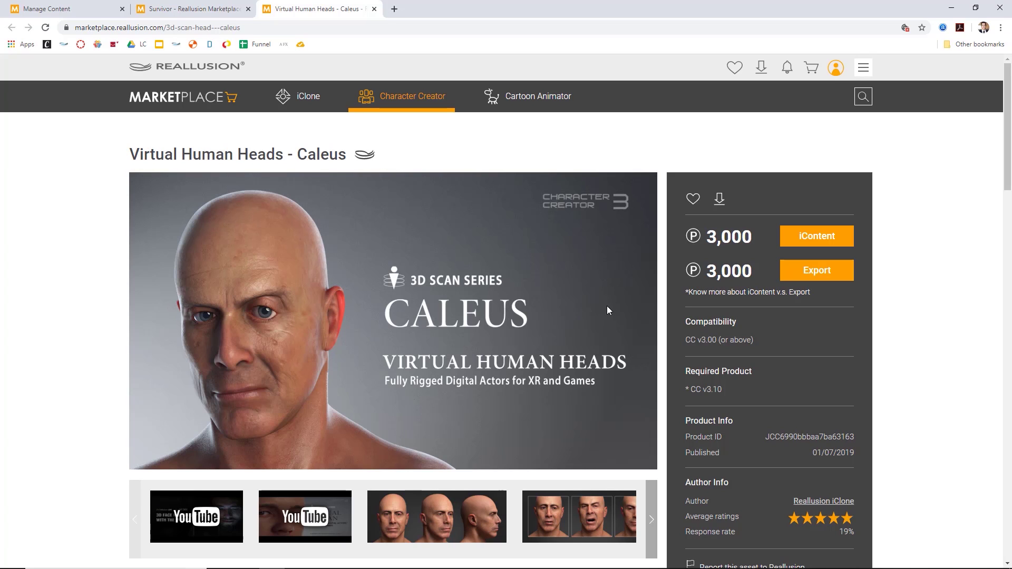
Step: Examine the Virtual Human Heads - Caleus store page, including its gallery of videos and images, as an example listing
{"action": "scroll", "coordinate": [502, 308], "scroll_direction": "down", "scroll_amount": 2}
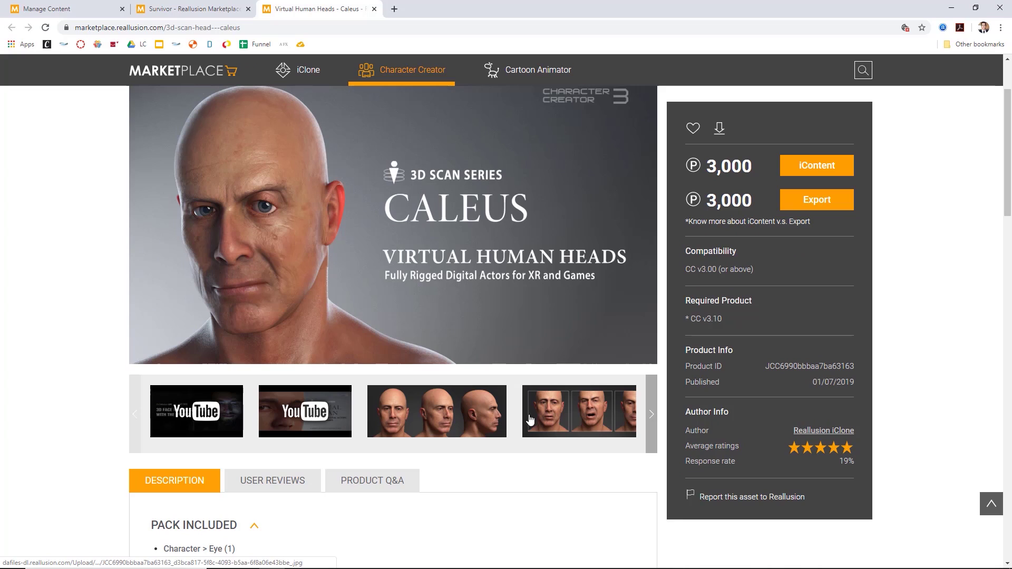
{"action": "left_click", "coordinate": [655, 421]}
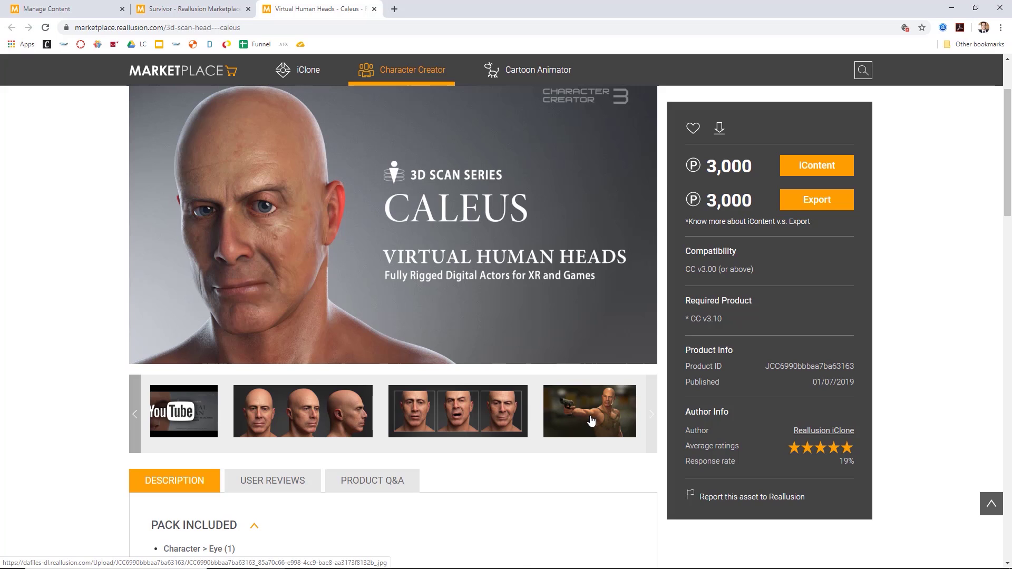
{"action": "scroll", "coordinate": [579, 425], "scroll_direction": "up", "scroll_amount": 2}
{"action": "scroll", "coordinate": [577, 426], "scroll_direction": "up", "scroll_amount": 1}
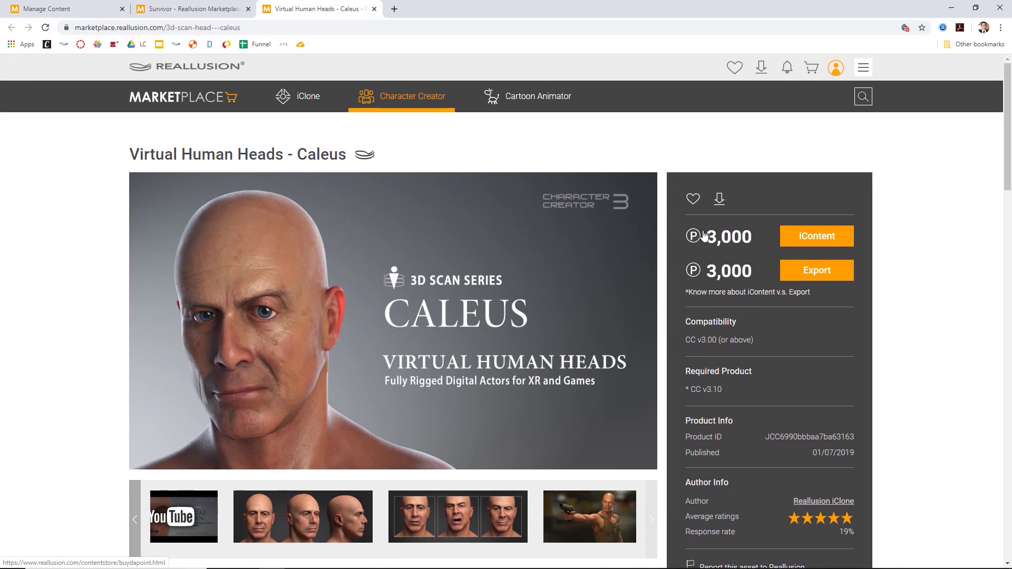
Step: Examine the Caleus page's pricing details, included items, description, categories, tags and related products as a listing example
{"action": "scroll", "coordinate": [728, 373], "scroll_direction": "down", "scroll_amount": 2}
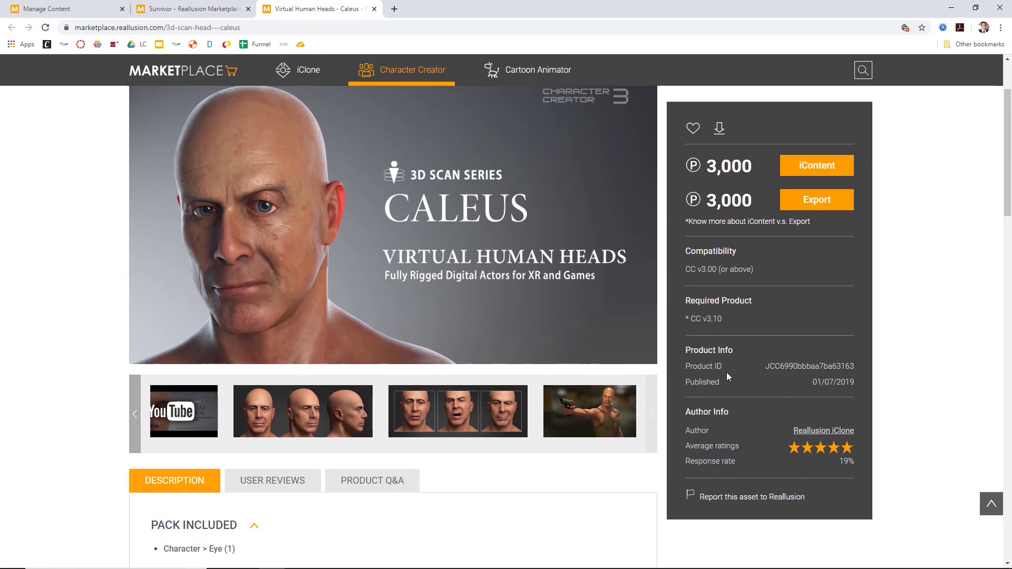
{"action": "scroll", "coordinate": [369, 454], "scroll_direction": "down", "scroll_amount": 3}
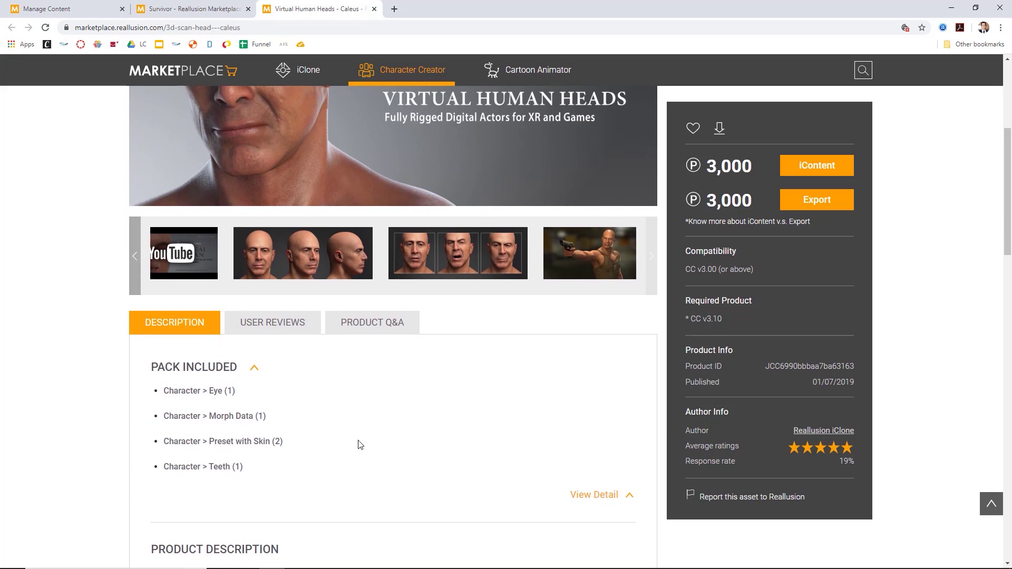
{"action": "scroll", "coordinate": [356, 443], "scroll_direction": "down", "scroll_amount": 3}
{"action": "scroll", "coordinate": [271, 364], "scroll_direction": "down", "scroll_amount": 5}
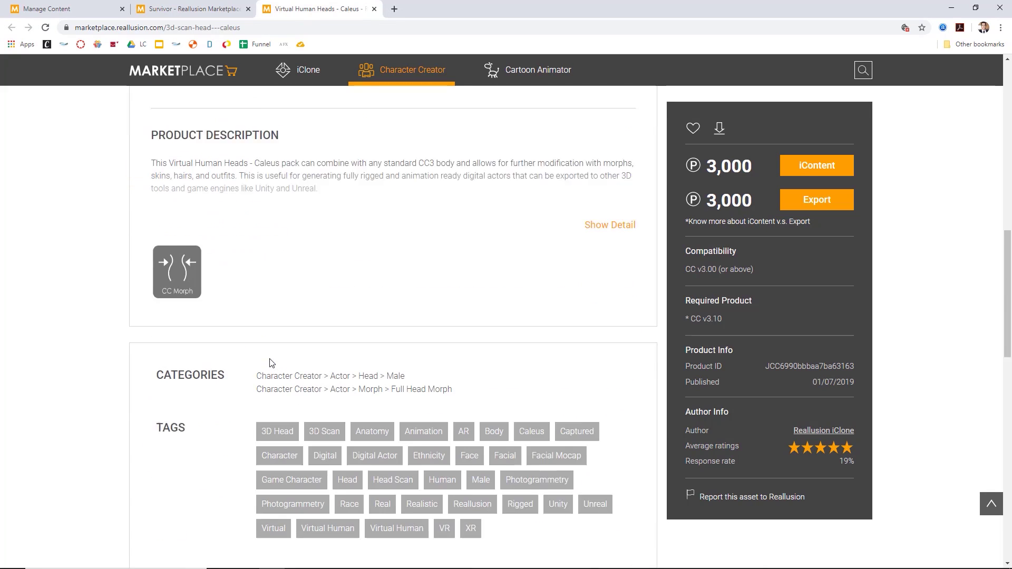
{"action": "scroll", "coordinate": [271, 363], "scroll_direction": "down", "scroll_amount": 8}
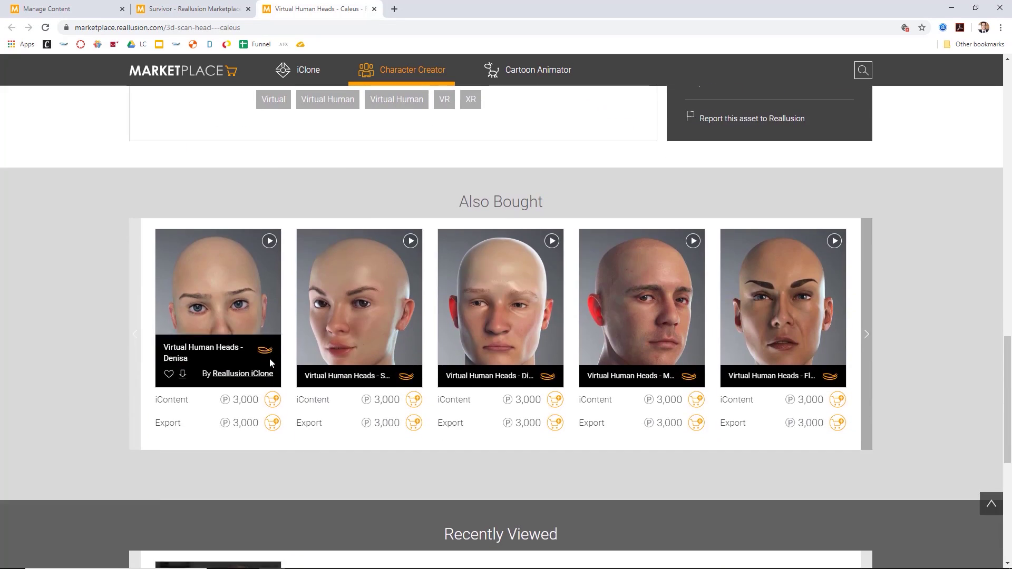
{"action": "scroll", "coordinate": [270, 363], "scroll_direction": "up", "scroll_amount": 6}
{"action": "scroll", "coordinate": [598, 402], "scroll_direction": "down", "scroll_amount": 4}
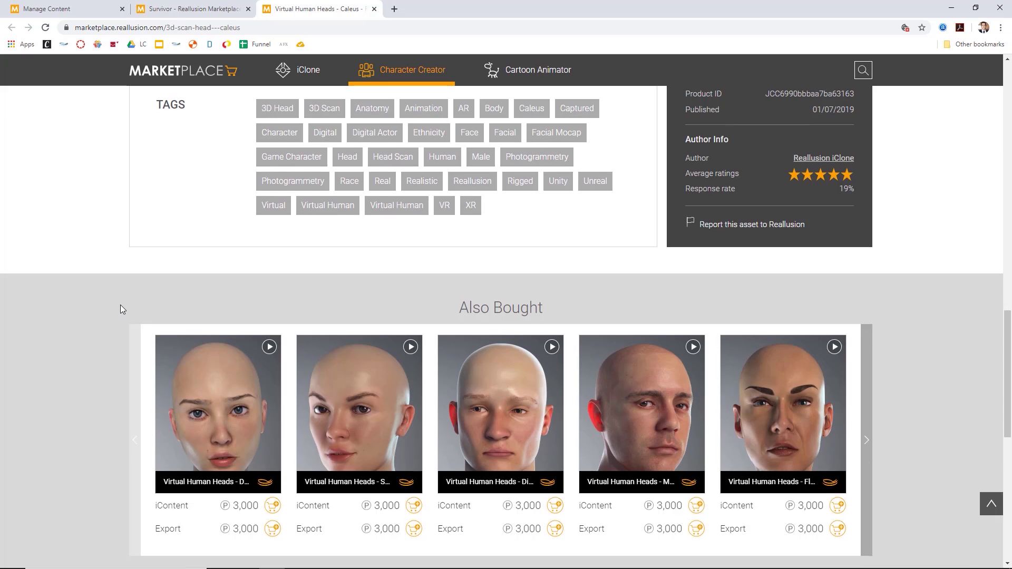
{"action": "scroll", "coordinate": [120, 305], "scroll_direction": "up", "scroll_amount": 6}
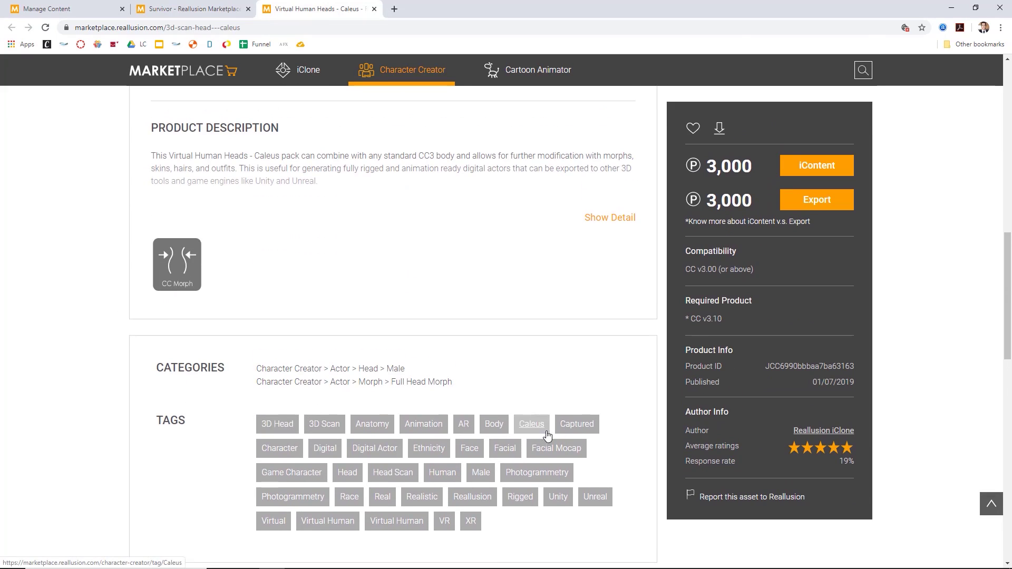
{"action": "scroll", "coordinate": [382, 370], "scroll_direction": "up", "scroll_amount": 12}
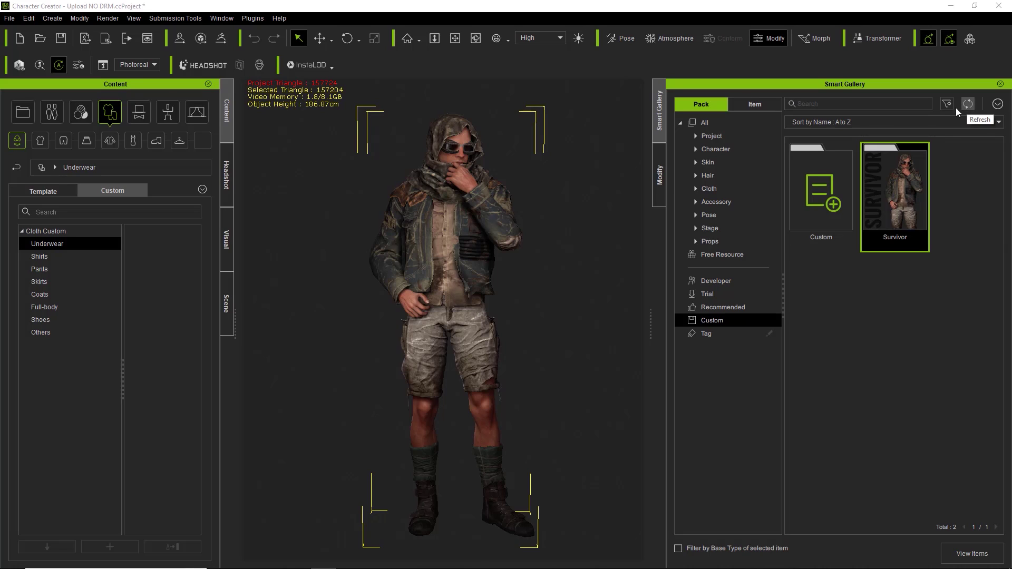
Step: In Character Creator, list the developer packs and download and install the Survivor pack
{"action": "left_click", "coordinate": [716, 277]}
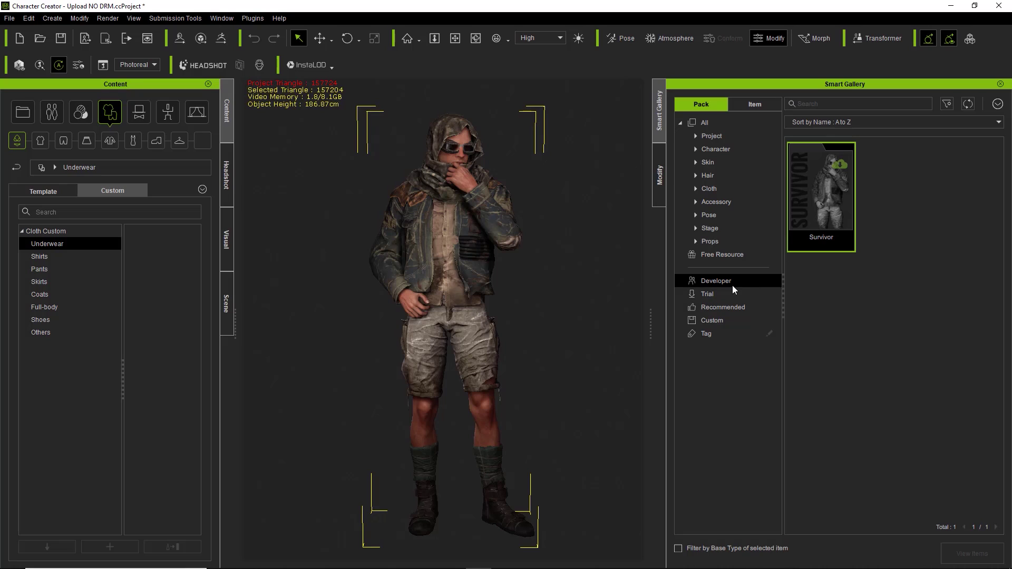
{"action": "double_click", "coordinate": [821, 196]}
{"action": "double_click", "coordinate": [825, 212]}
{"action": "left_click", "coordinate": [726, 213]}
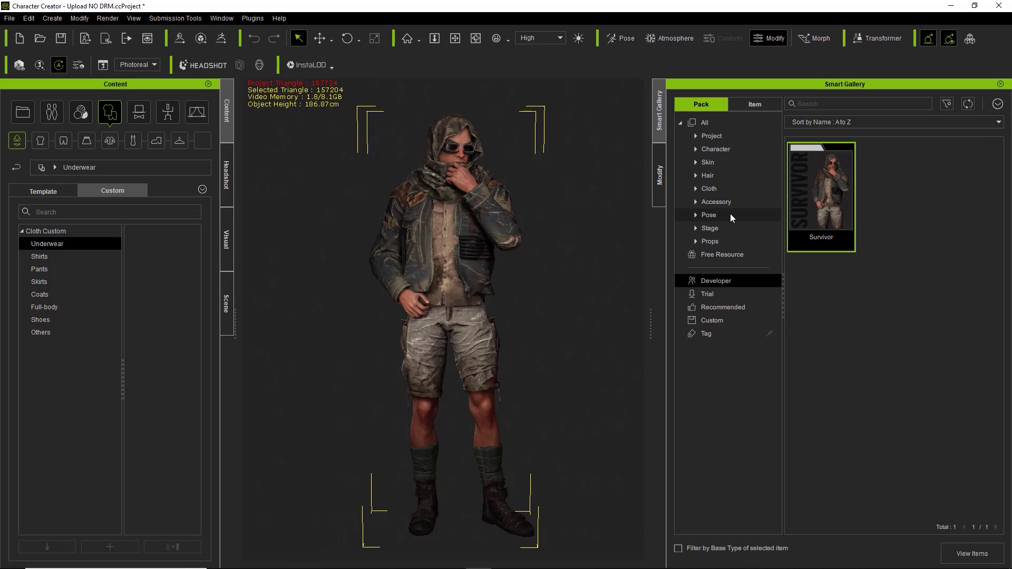
Step: View the Survivor pack's items, locate UJacket among the Coats templates and apply it to the character
{"action": "right_click", "coordinate": [829, 201]}
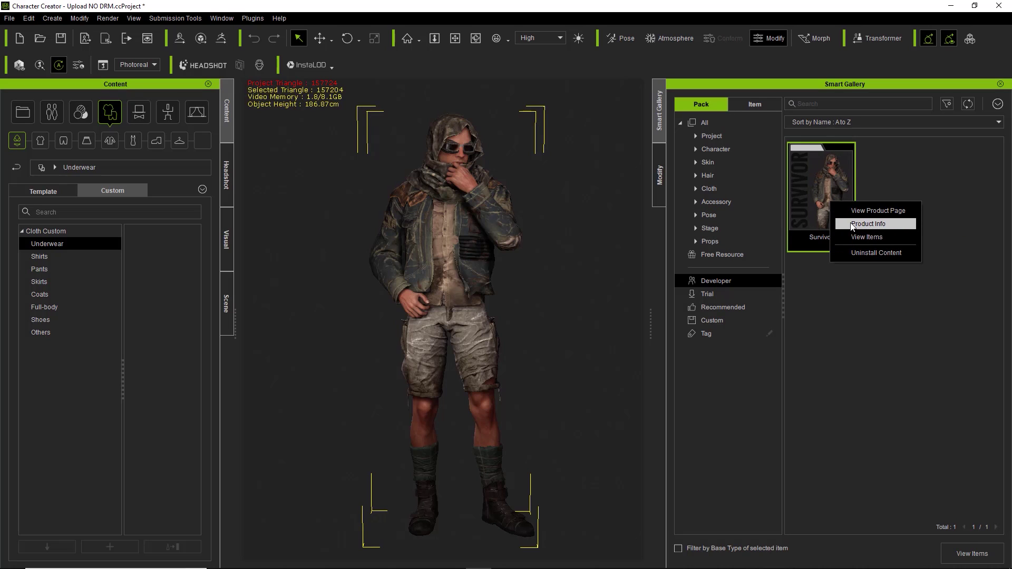
{"action": "left_click", "coordinate": [859, 237]}
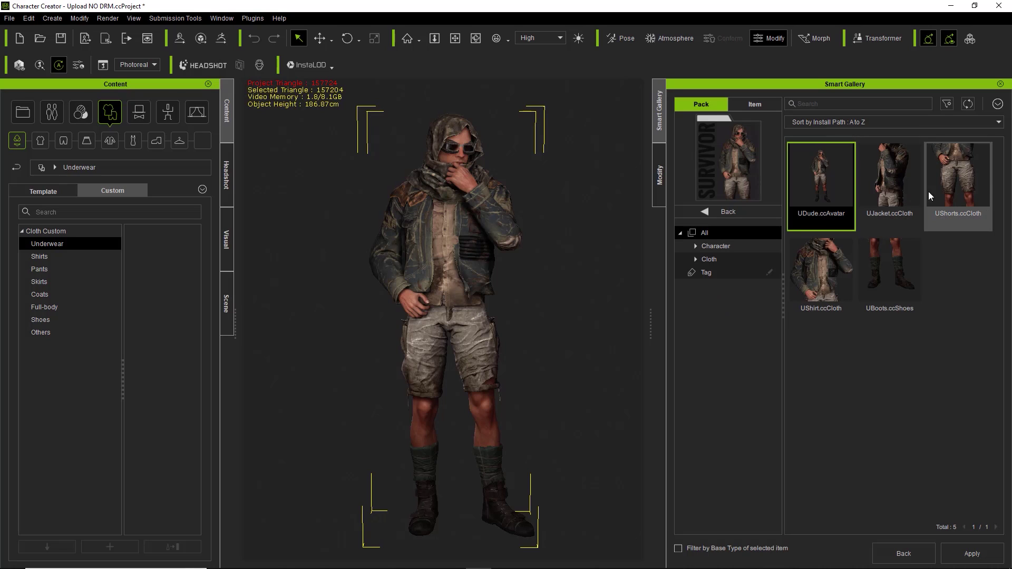
{"action": "right_click", "coordinate": [893, 185]}
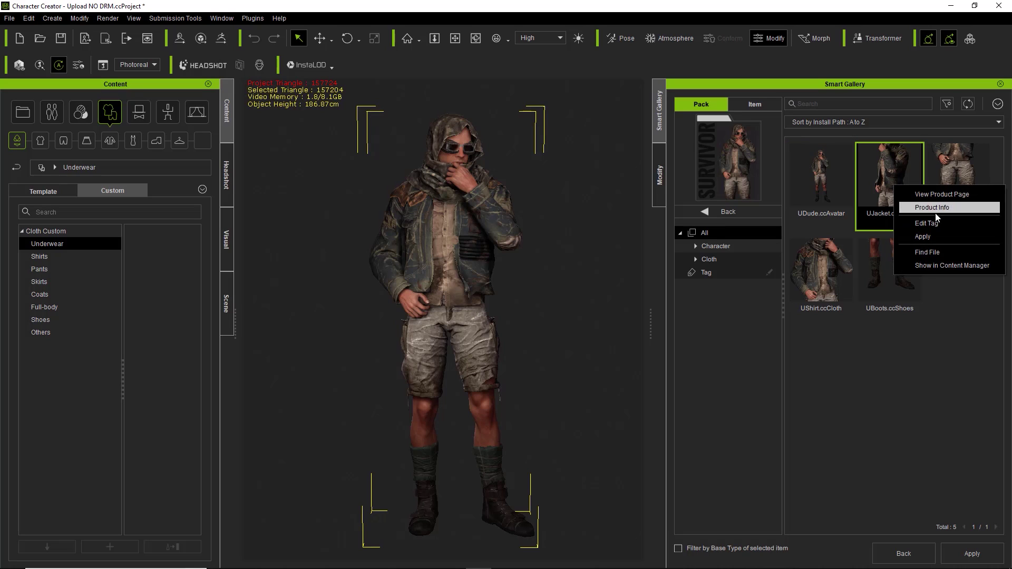
{"action": "left_click", "coordinate": [955, 266]}
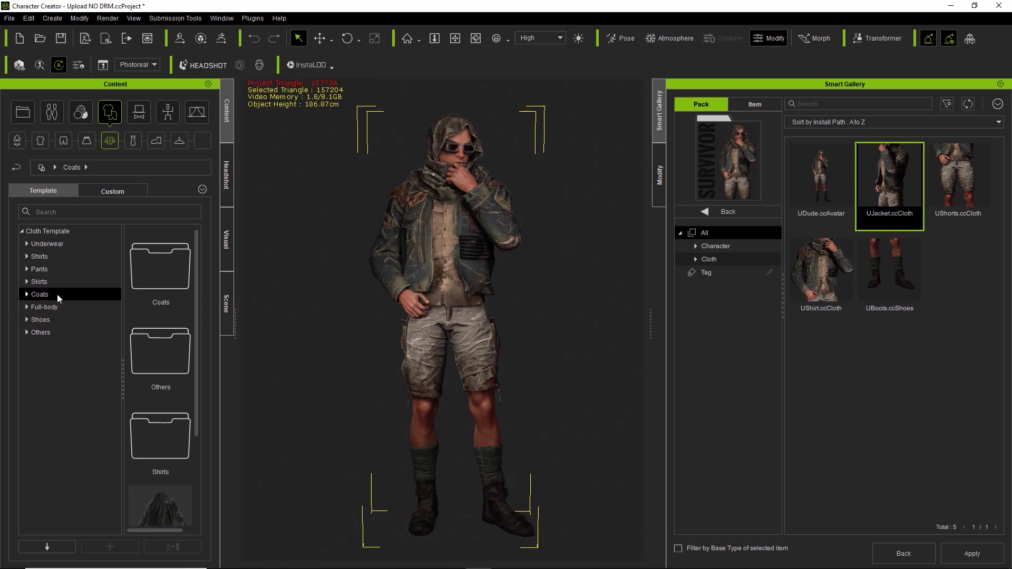
{"action": "left_click_drag", "start_coordinate": [196, 313], "coordinate": [188, 442]}
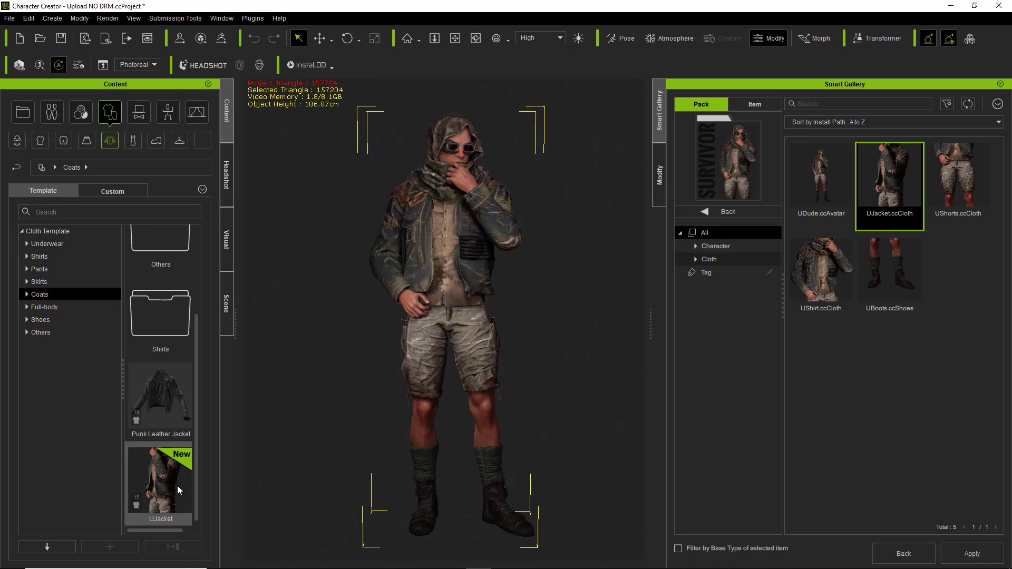
{"action": "left_click_drag", "start_coordinate": [174, 498], "coordinate": [340, 319]}
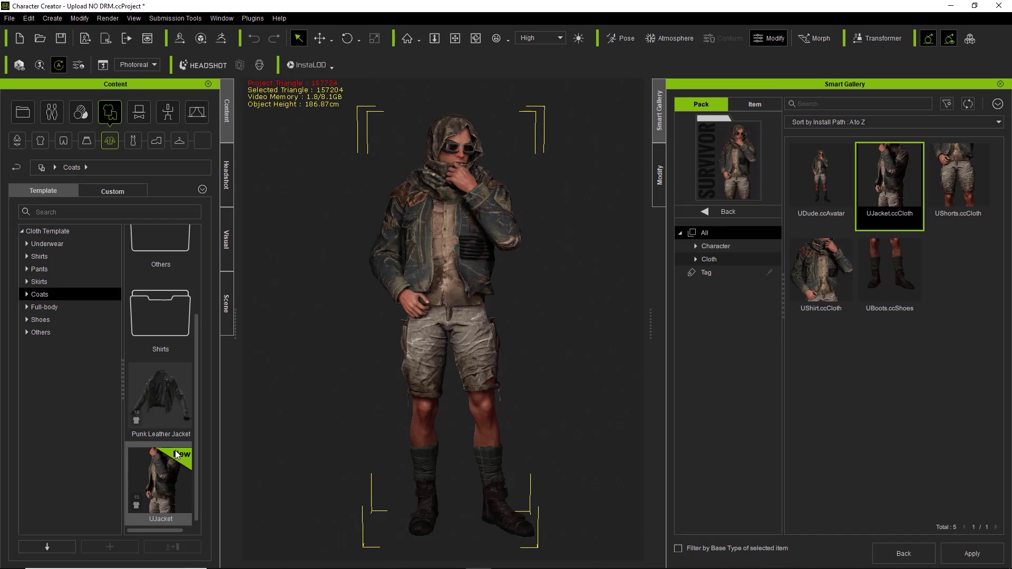
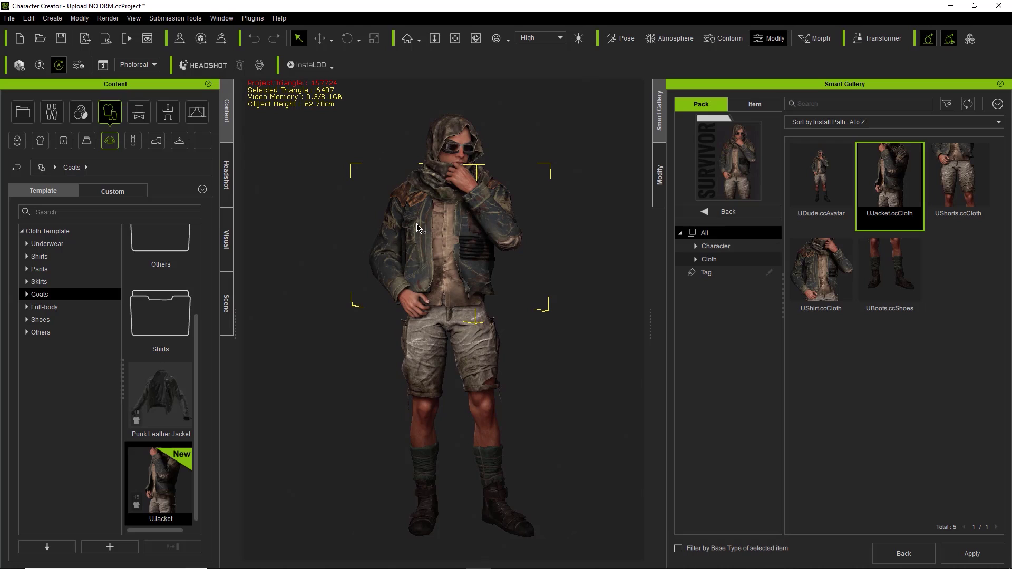
Step: Delete the jacket from the character and apply the UJacket from the custom Coats instead
{"action": "key", "text": "Delete"}
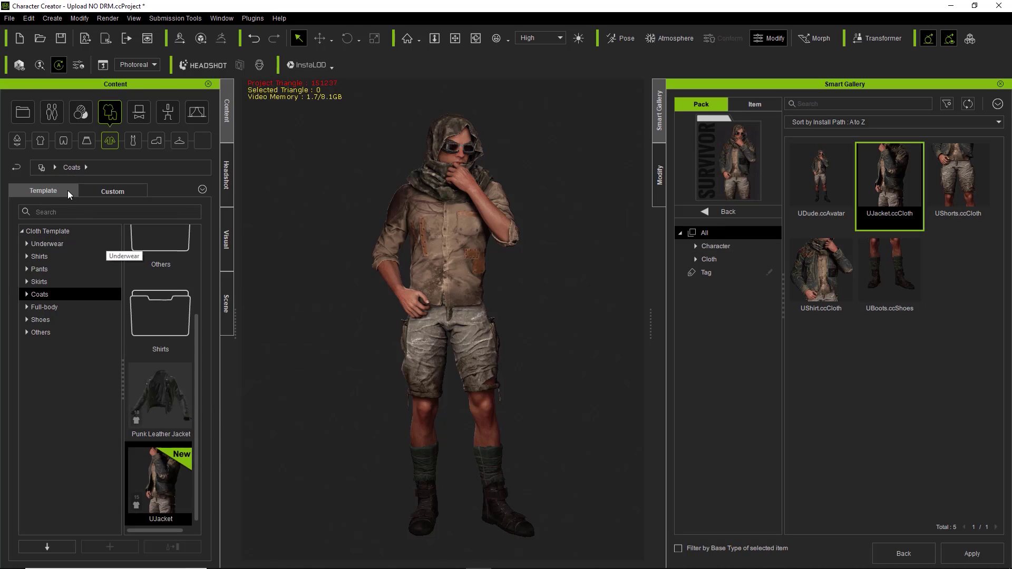
{"action": "mouse_move", "coordinate": [145, 467]}
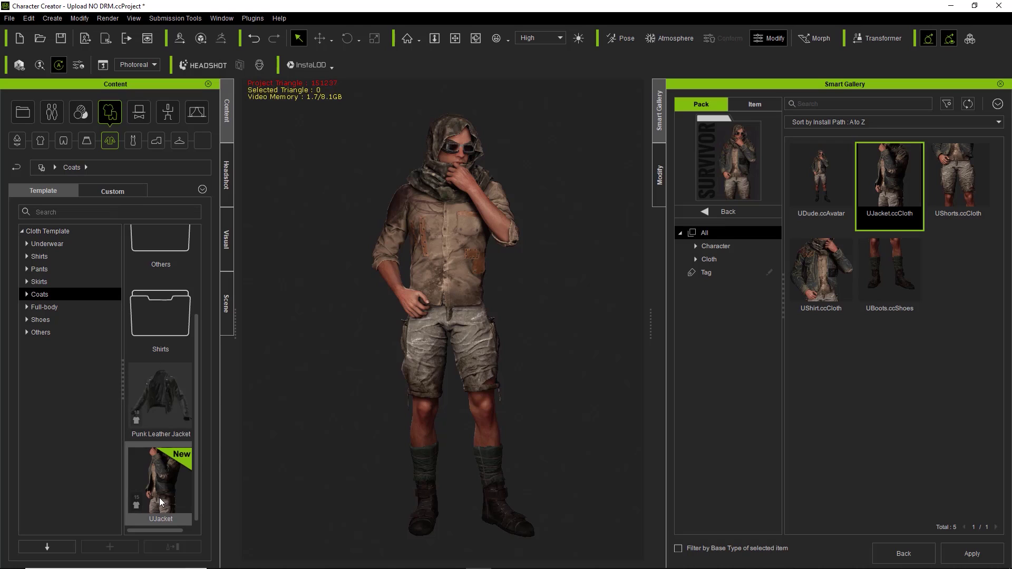
{"action": "mouse_move", "coordinate": [161, 501]}
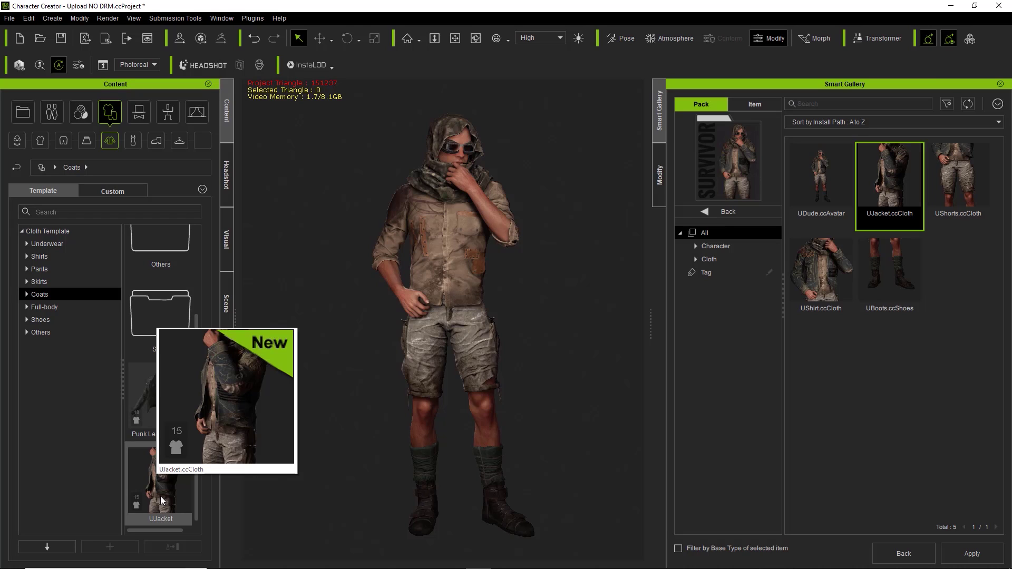
{"action": "left_click", "coordinate": [122, 192]}
{"action": "left_click", "coordinate": [41, 282]}
{"action": "left_click", "coordinate": [42, 293]}
{"action": "double_click", "coordinate": [170, 270]}
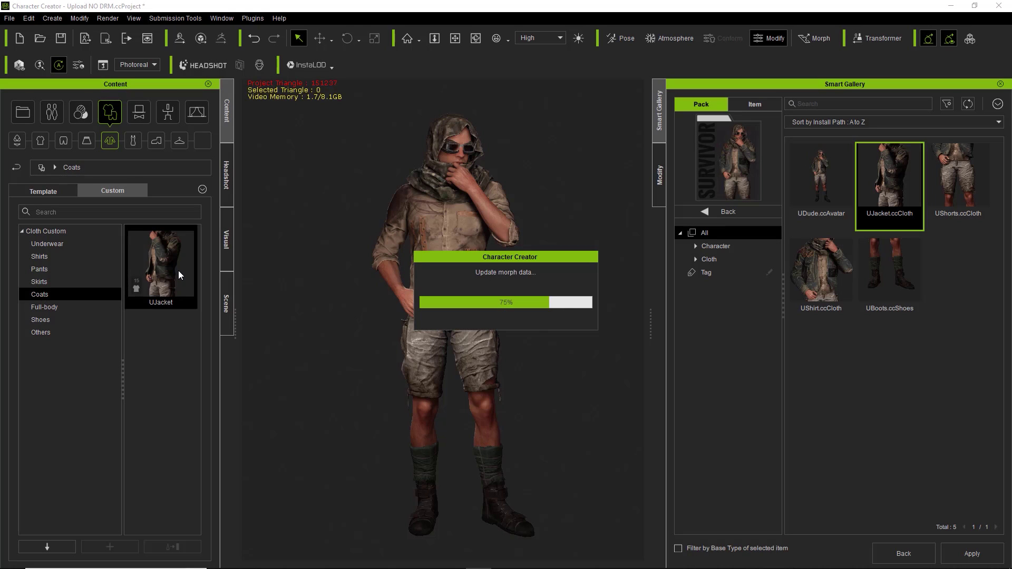
Step: Adjust the color of the jacket material's Base Color texture, setting Contrast to 30
{"action": "left_click", "coordinate": [663, 186]}
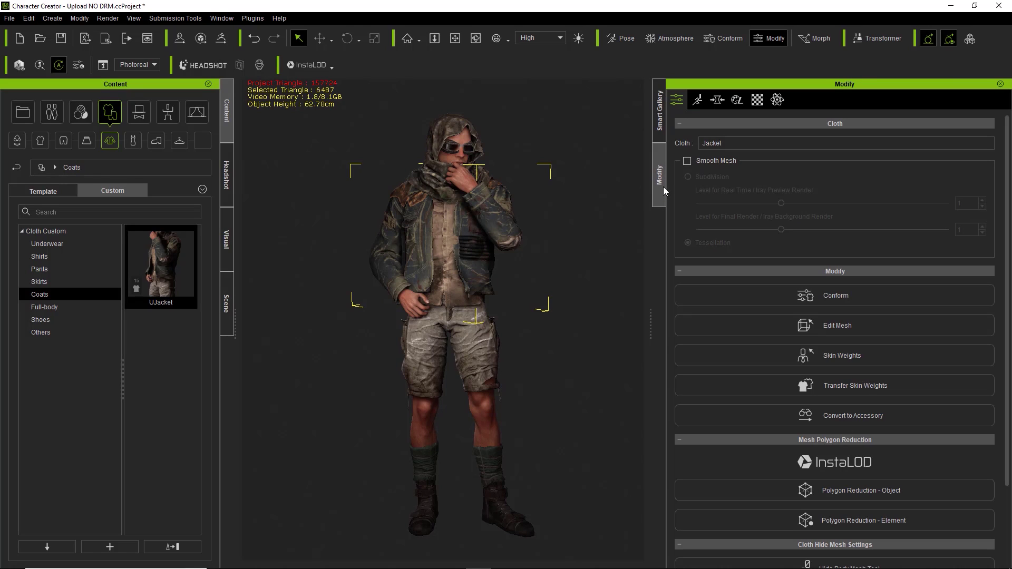
{"action": "left_click", "coordinate": [757, 100]}
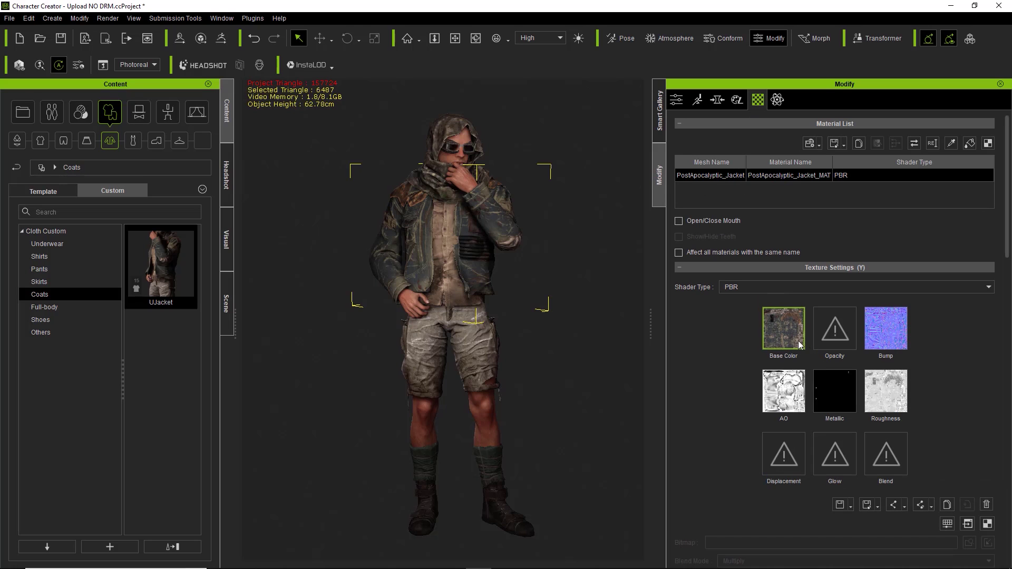
{"action": "scroll", "coordinate": [502, 397], "scroll_direction": "up", "scroll_amount": 2}
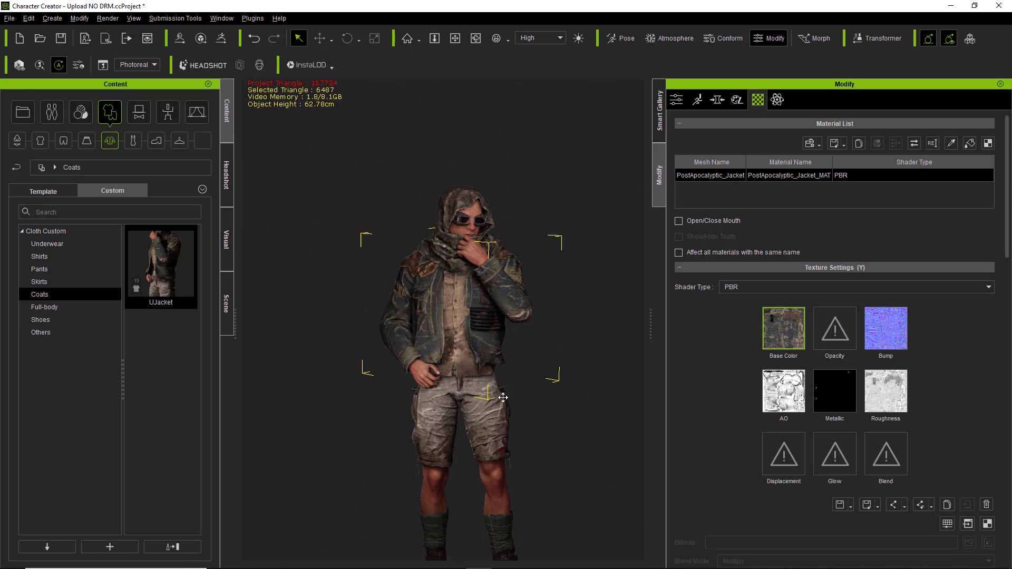
{"action": "scroll", "coordinate": [480, 297], "scroll_direction": "up", "scroll_amount": 3}
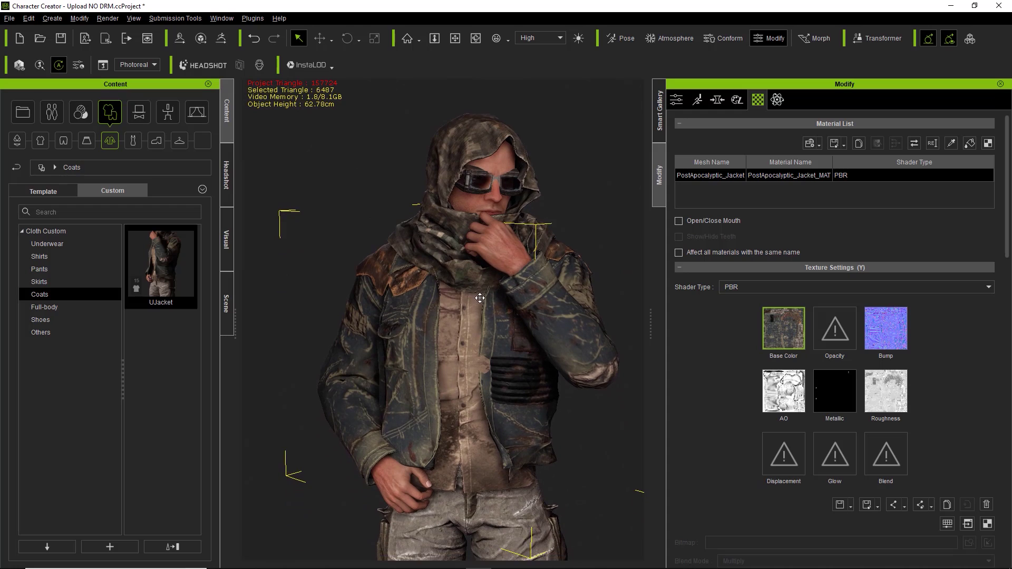
{"action": "right_click_drag", "start_coordinate": [480, 298], "coordinate": [554, 342]}
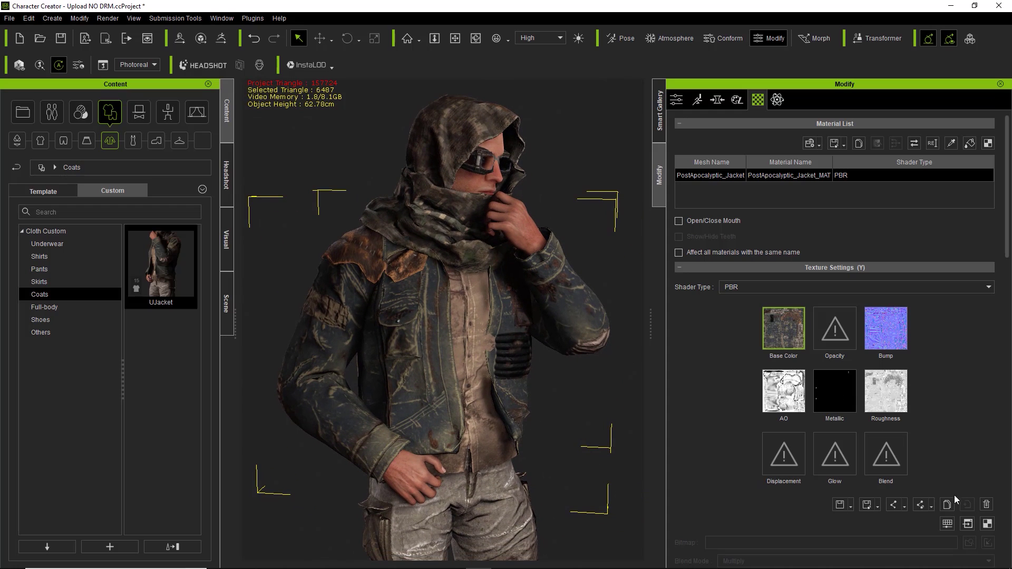
{"action": "left_click", "coordinate": [947, 524]}
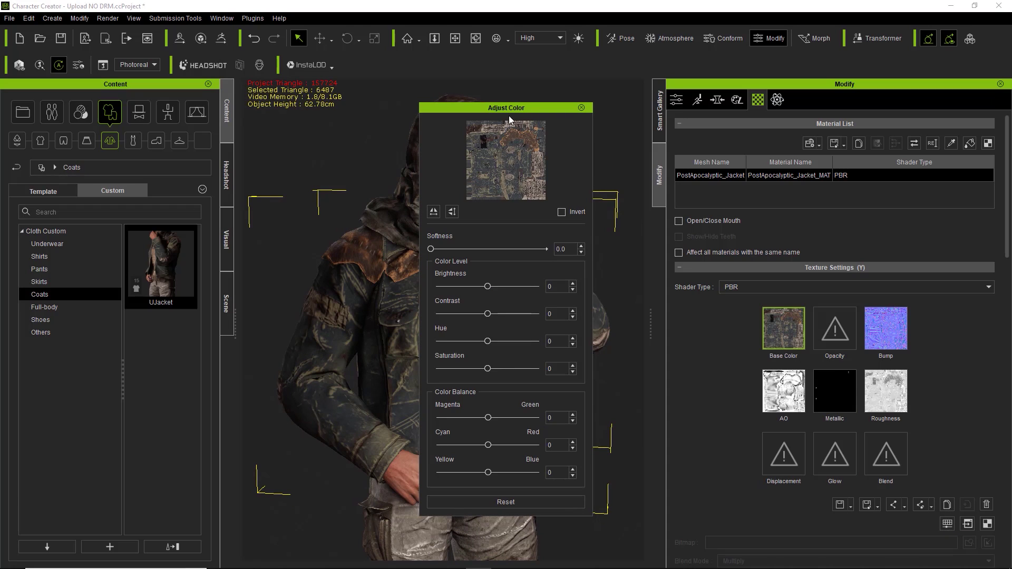
{"action": "left_click_drag", "start_coordinate": [514, 108], "coordinate": [722, 112]}
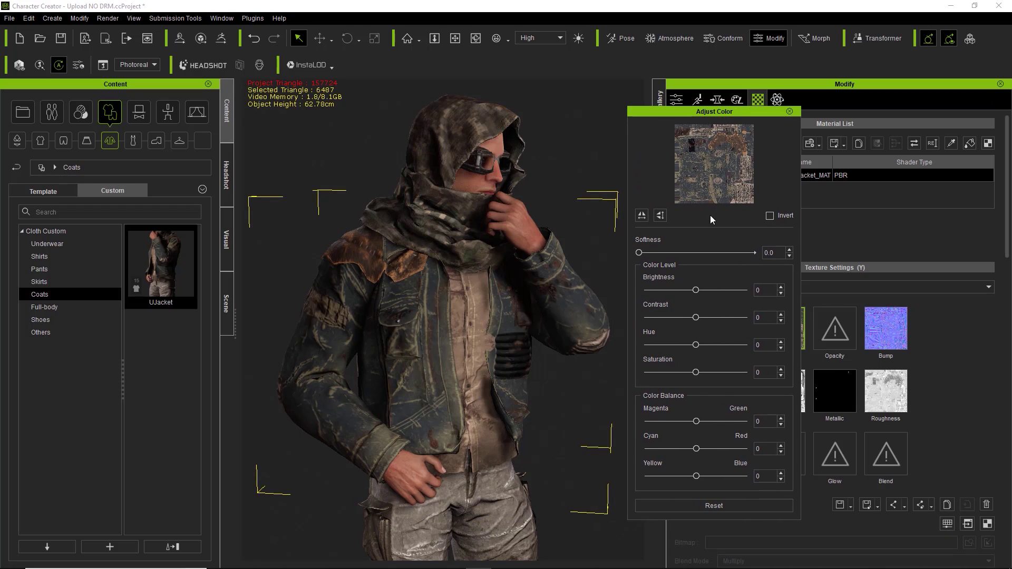
{"action": "double_click", "coordinate": [768, 317]}
{"action": "key", "text": "Return"}
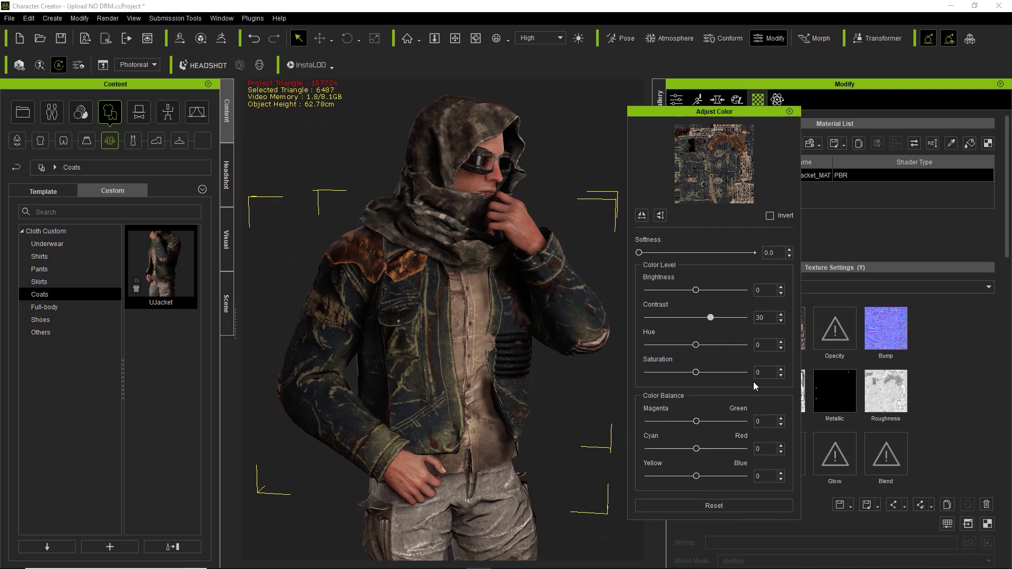
Step: Set the Base Color texture's Saturation to -30 and close the color adjustment
{"action": "double_click", "coordinate": [768, 371]}
{"action": "type", "text": "-30"}
{"action": "key", "text": "Return"}
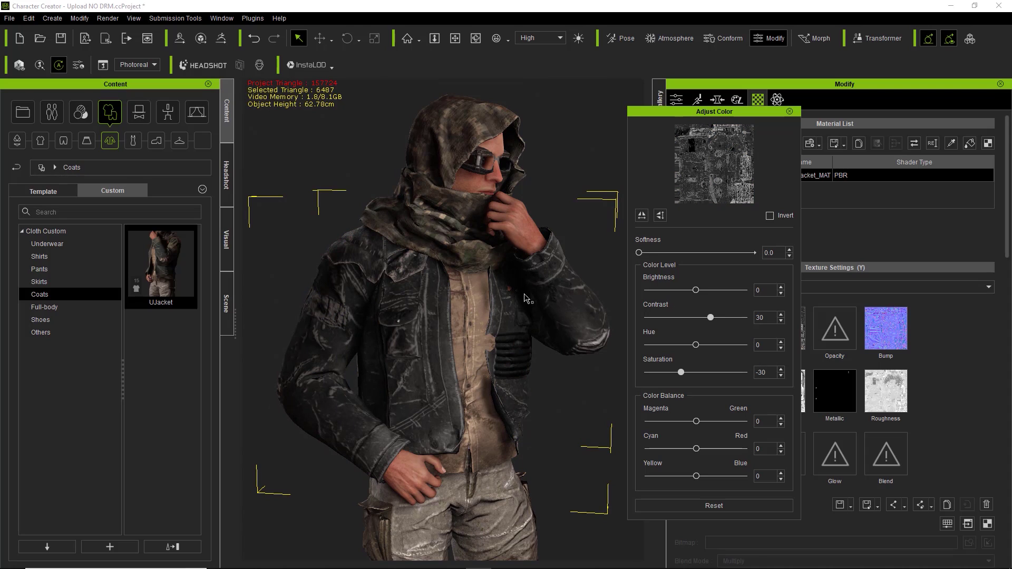
{"action": "right_click_drag", "start_coordinate": [377, 376], "coordinate": [448, 377]}
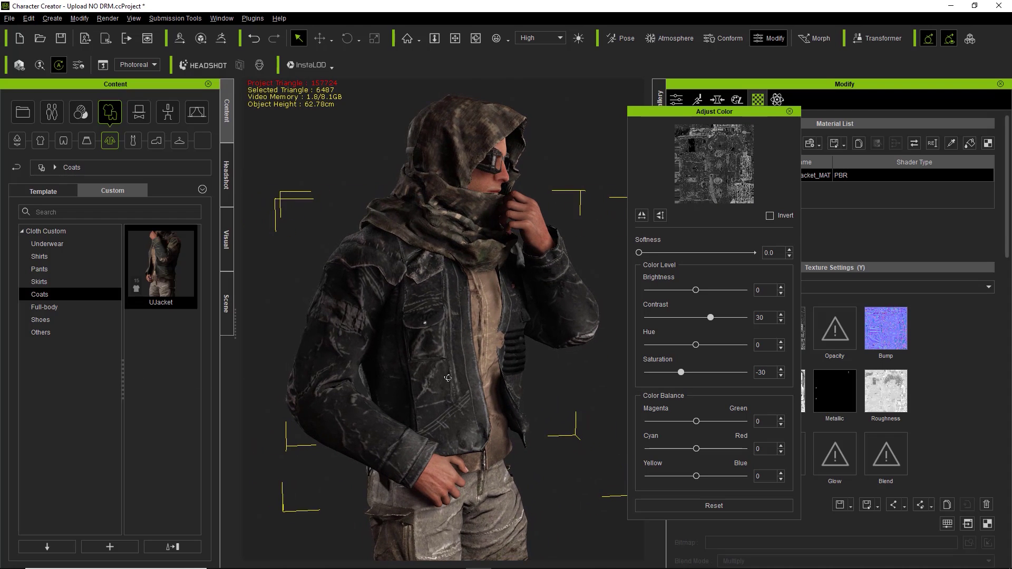
{"action": "left_click", "coordinate": [790, 111]}
Step: Overwrite the custom UJacket coat with the recolored jacket, confirming the file replacement
{"action": "right_click_drag", "start_coordinate": [498, 396], "coordinate": [427, 398]}
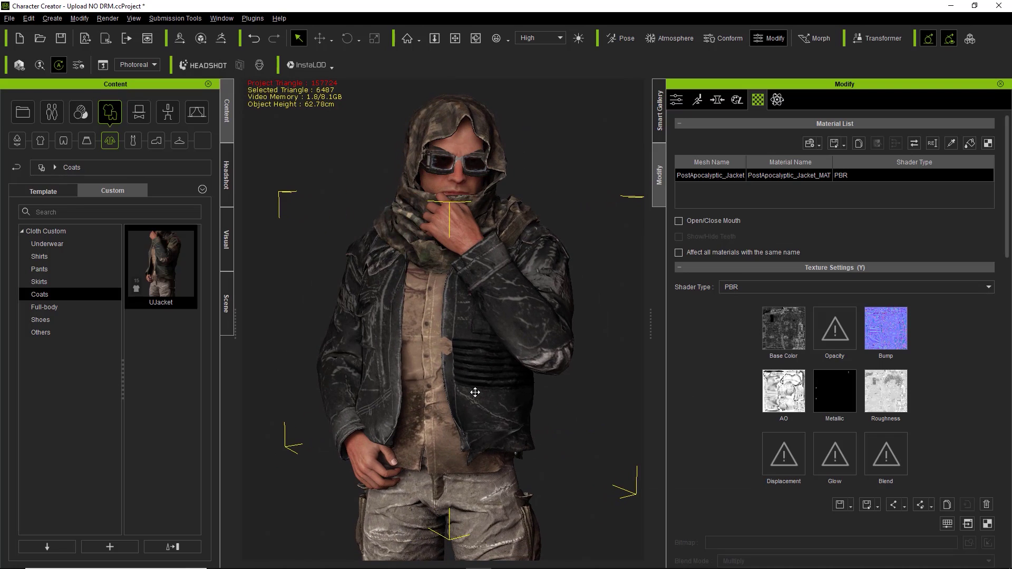
{"action": "scroll", "coordinate": [474, 391], "scroll_direction": "up", "scroll_amount": 5}
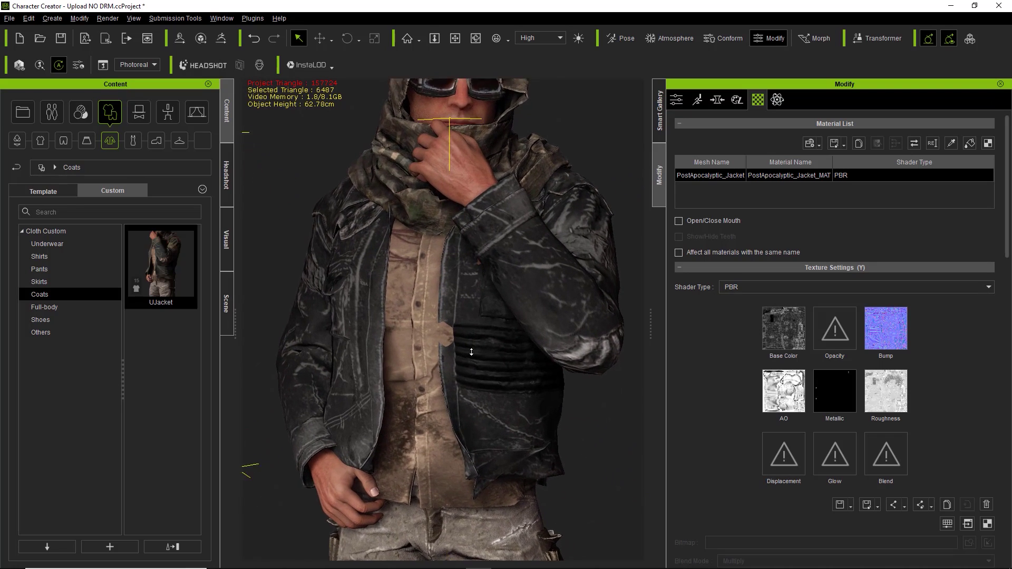
{"action": "right_click_drag", "start_coordinate": [471, 352], "coordinate": [335, 367]}
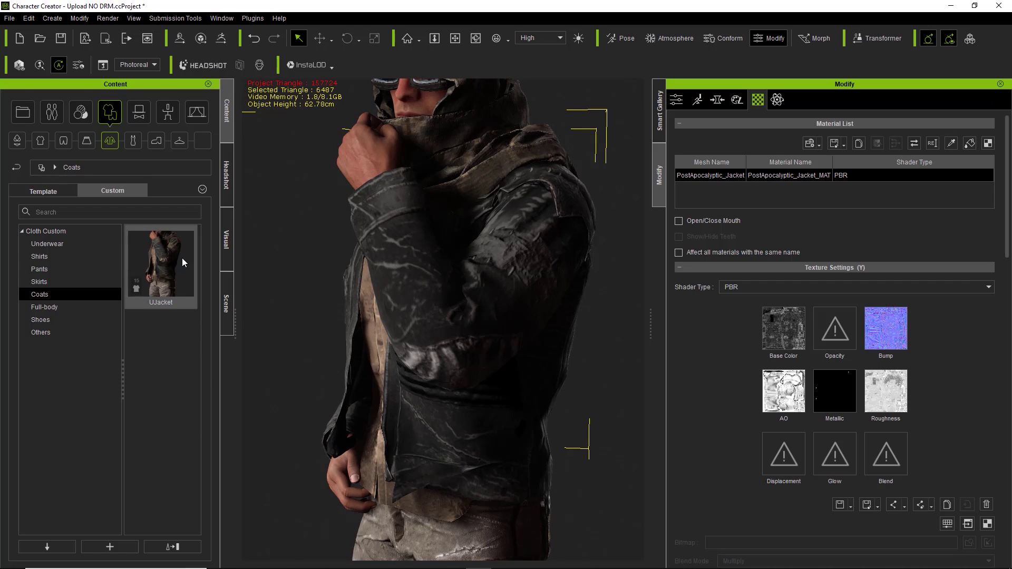
{"action": "left_click", "coordinate": [176, 548]}
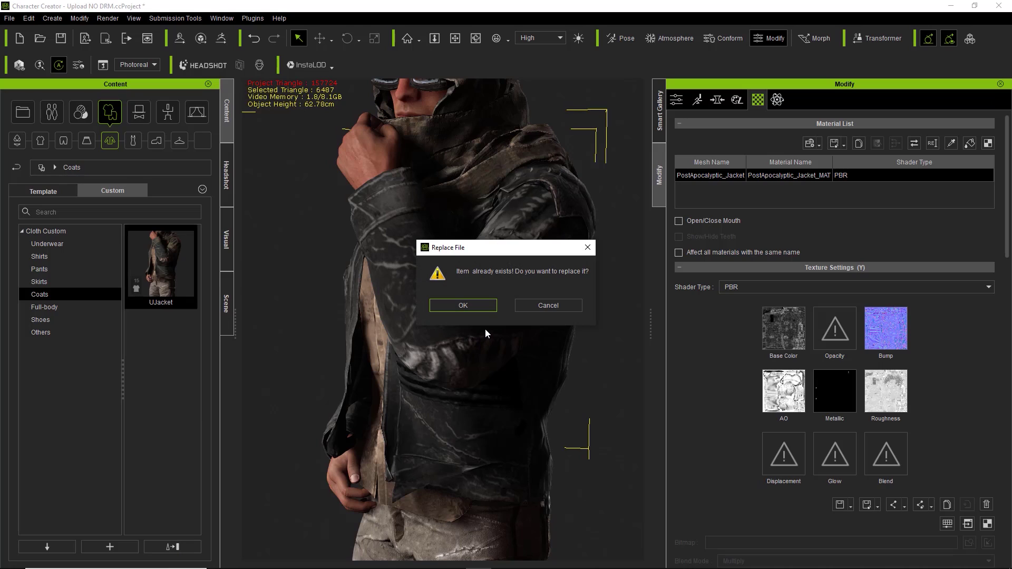
{"action": "left_click", "coordinate": [476, 302]}
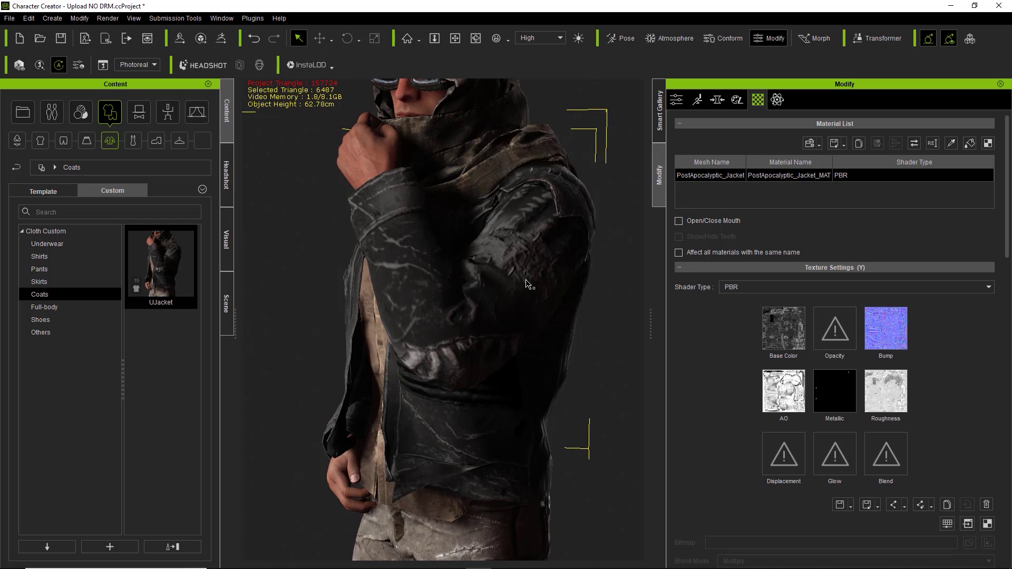
Step: Compare the items of the Survivor pack in the Smart Gallery's Custom category with those in its Developer category
{"action": "left_click", "coordinate": [662, 113]}
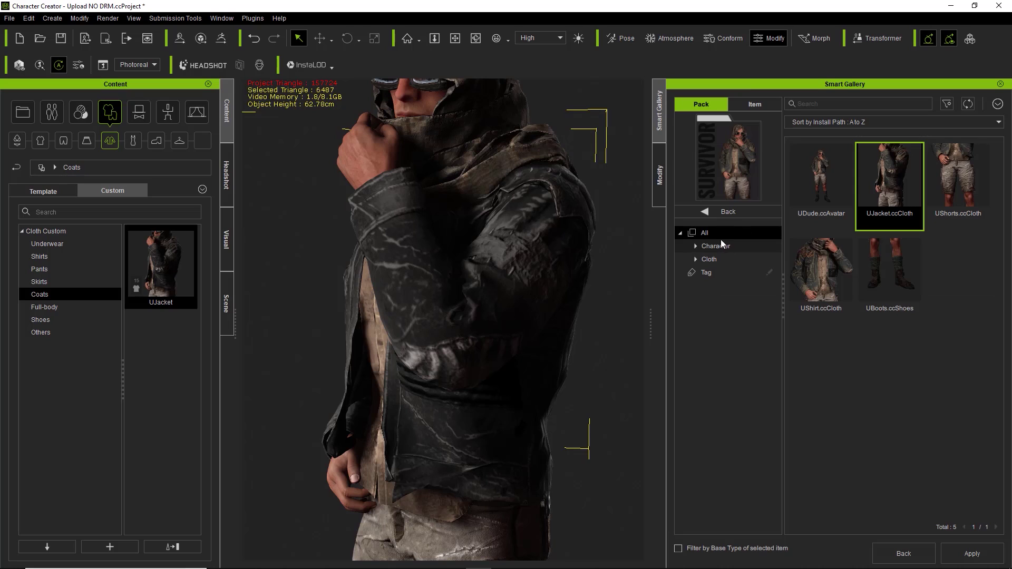
{"action": "left_click", "coordinate": [724, 213]}
{"action": "left_click", "coordinate": [712, 294]}
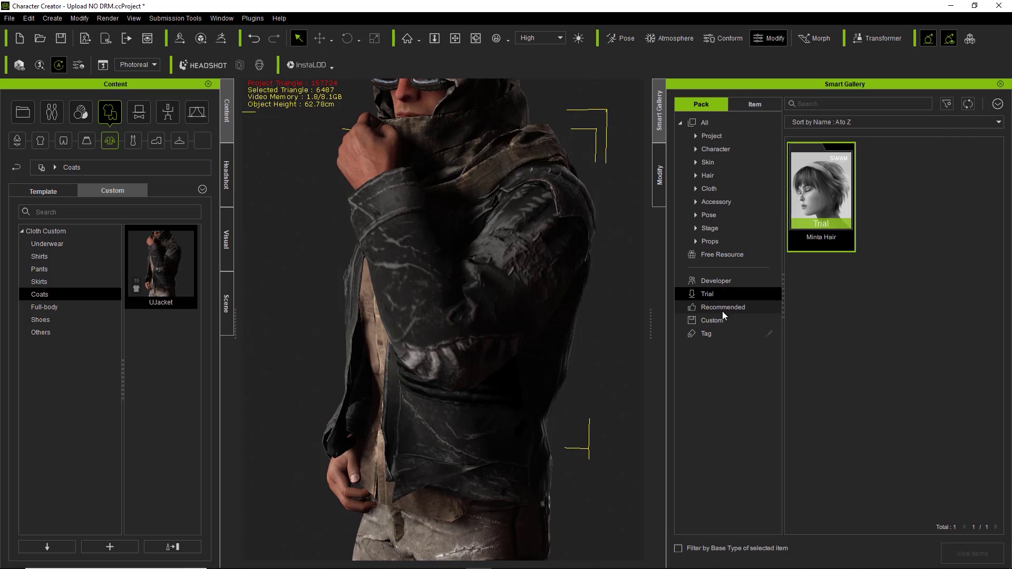
{"action": "left_click", "coordinate": [723, 319]}
{"action": "left_click", "coordinate": [899, 216]}
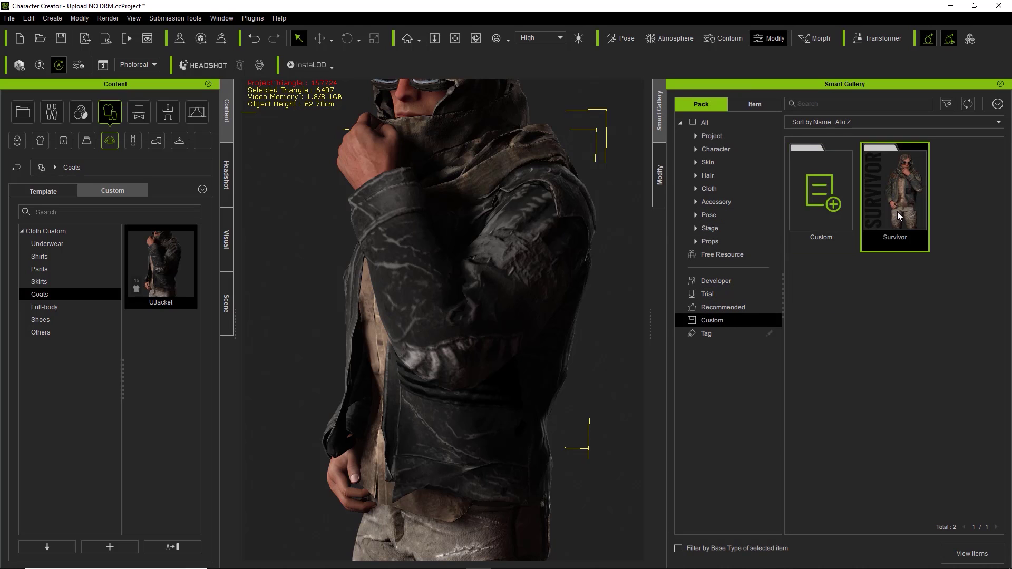
{"action": "double_click", "coordinate": [899, 216]}
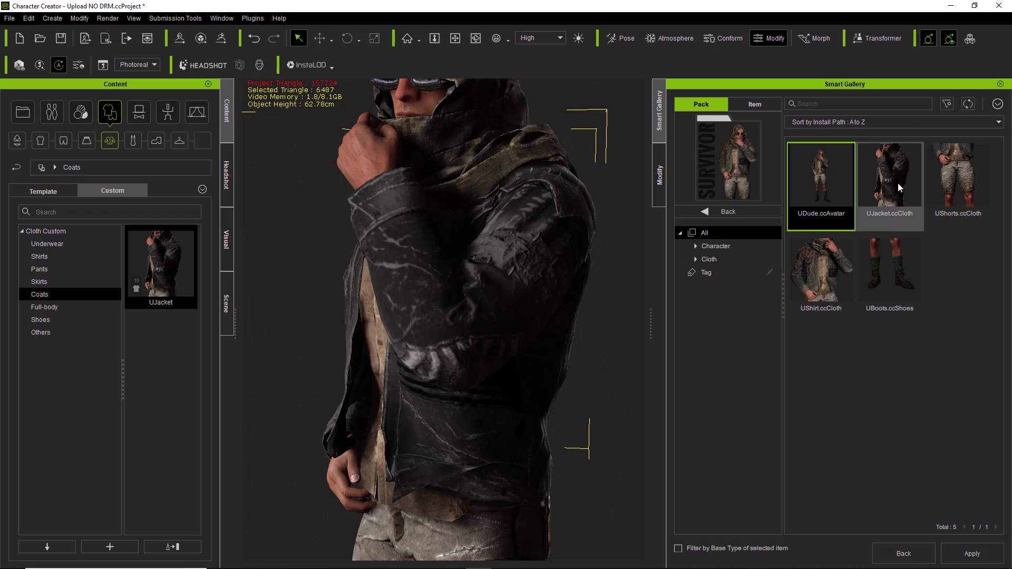
{"action": "left_click", "coordinate": [731, 210]}
{"action": "left_click", "coordinate": [725, 284]}
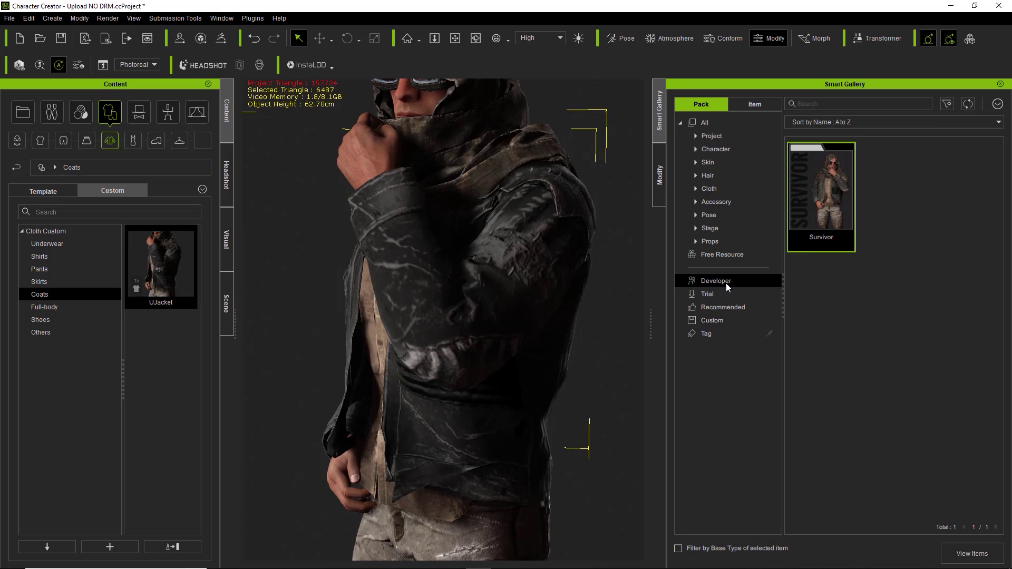
{"action": "double_click", "coordinate": [826, 208]}
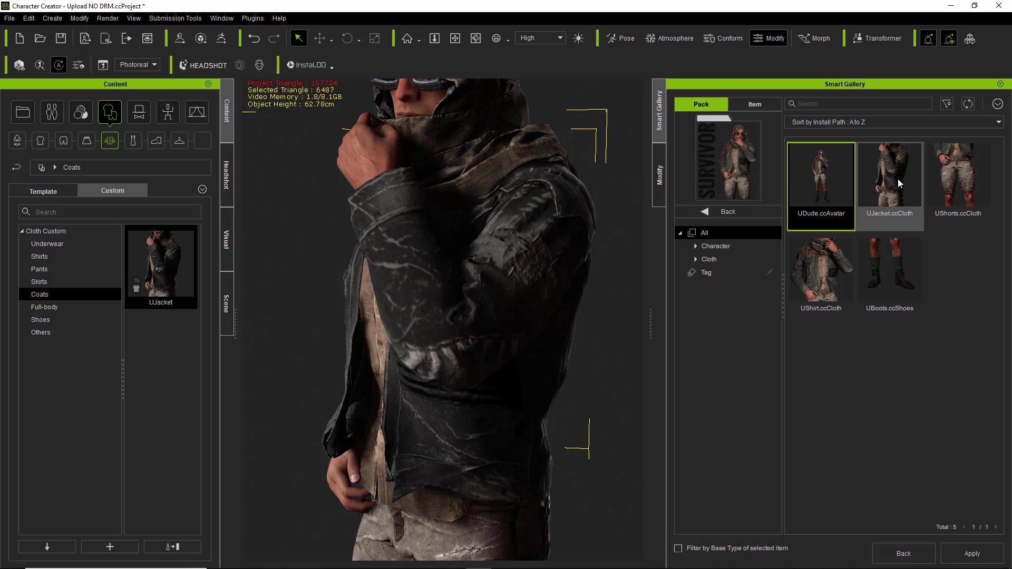
Step: Delete UBoots.ccShoes from the custom Survivor pack in the Smart Gallery and confirm the deletion
{"action": "left_click", "coordinate": [728, 214]}
{"action": "left_click", "coordinate": [721, 321]}
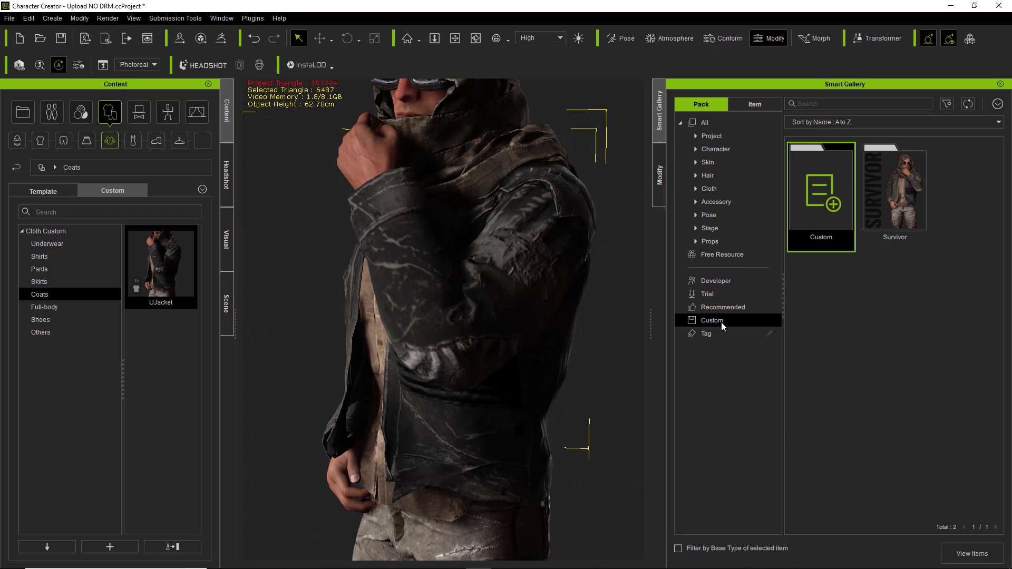
{"action": "double_click", "coordinate": [890, 212]}
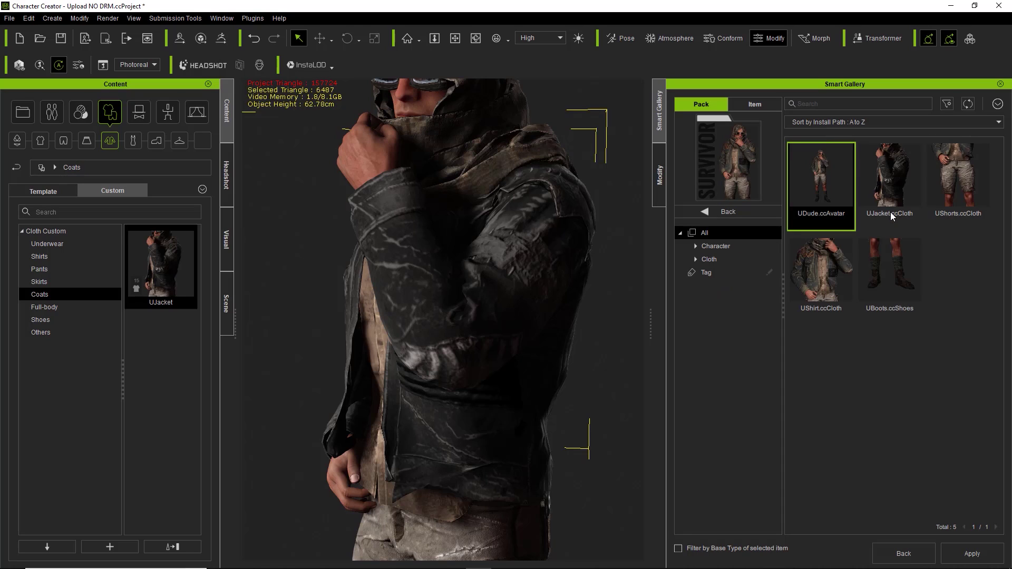
{"action": "left_click", "coordinate": [886, 259]}
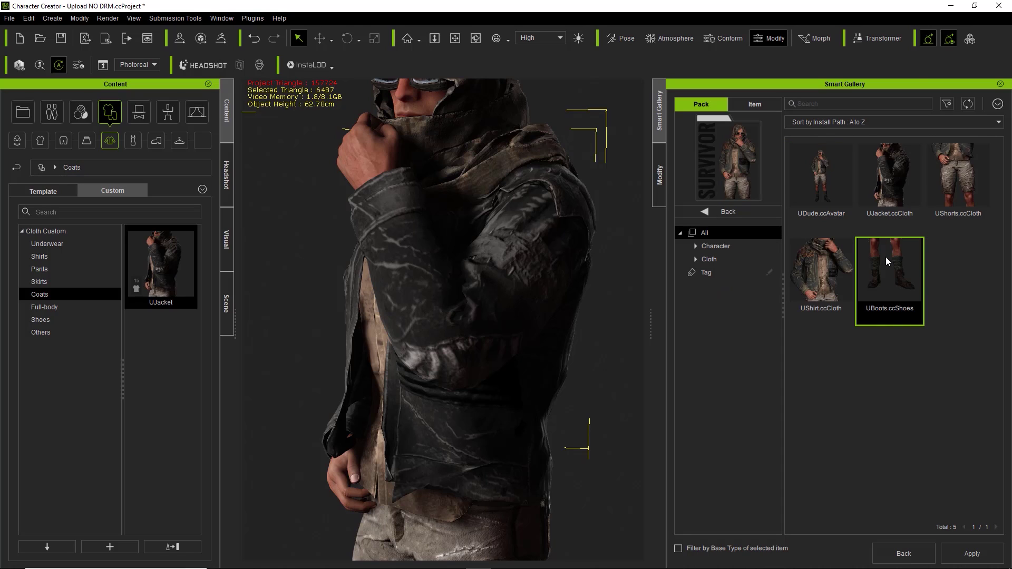
{"action": "left_click_drag", "start_coordinate": [885, 257], "coordinate": [554, 135]}
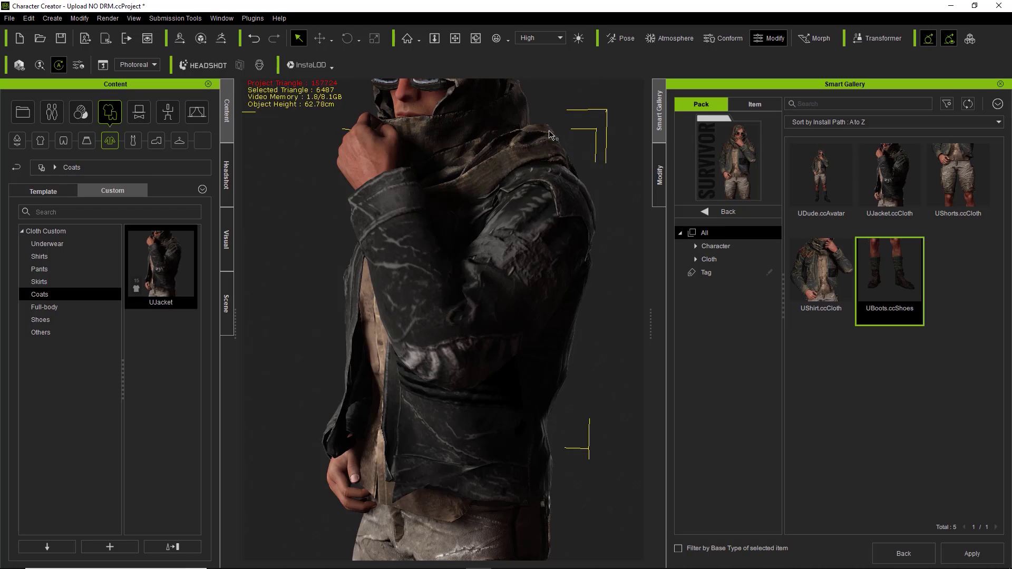
{"action": "right_click", "coordinate": [877, 269]}
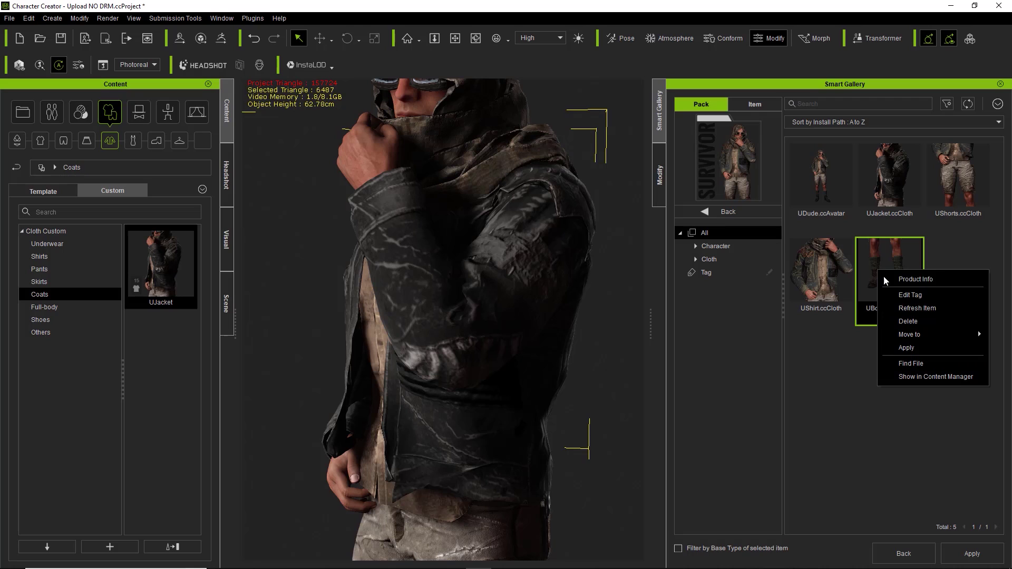
{"action": "left_click", "coordinate": [916, 322]}
{"action": "left_click", "coordinate": [505, 320]}
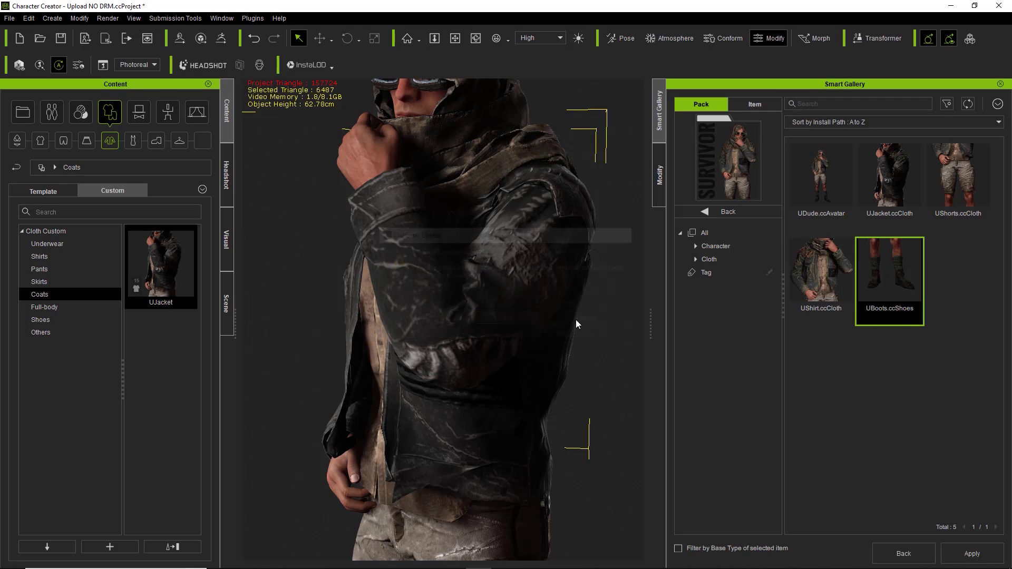
Step: Import the character's UCloack from the custom Others clothing folder into the Smart Gallery
{"action": "middle_click_drag", "start_coordinate": [472, 224], "coordinate": [464, 376]}
{"action": "right_click_drag", "start_coordinate": [464, 376], "coordinate": [505, 165]}
{"action": "left_click", "coordinate": [505, 165]}
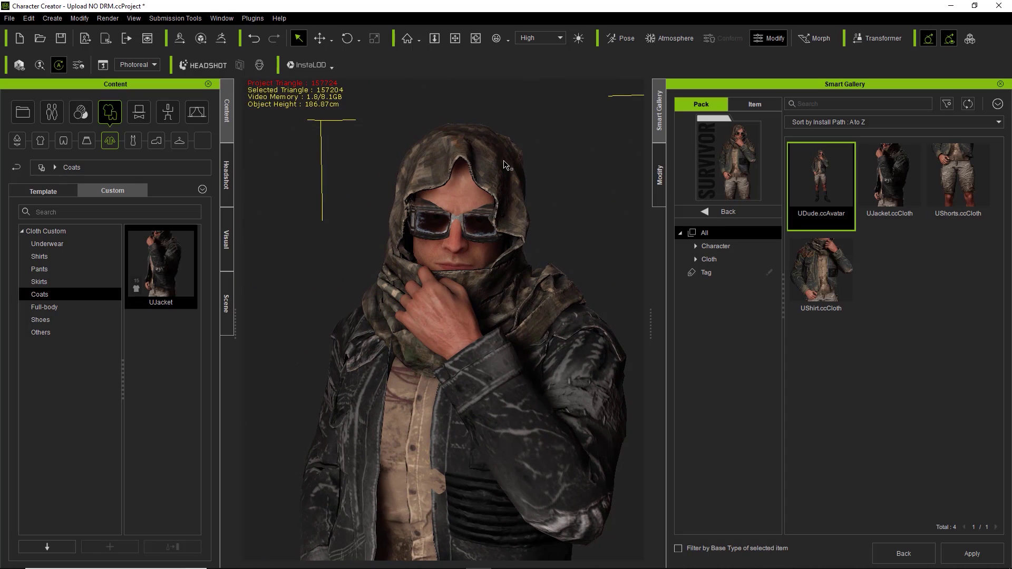
{"action": "left_click", "coordinate": [109, 116]}
{"action": "left_click", "coordinate": [178, 147]}
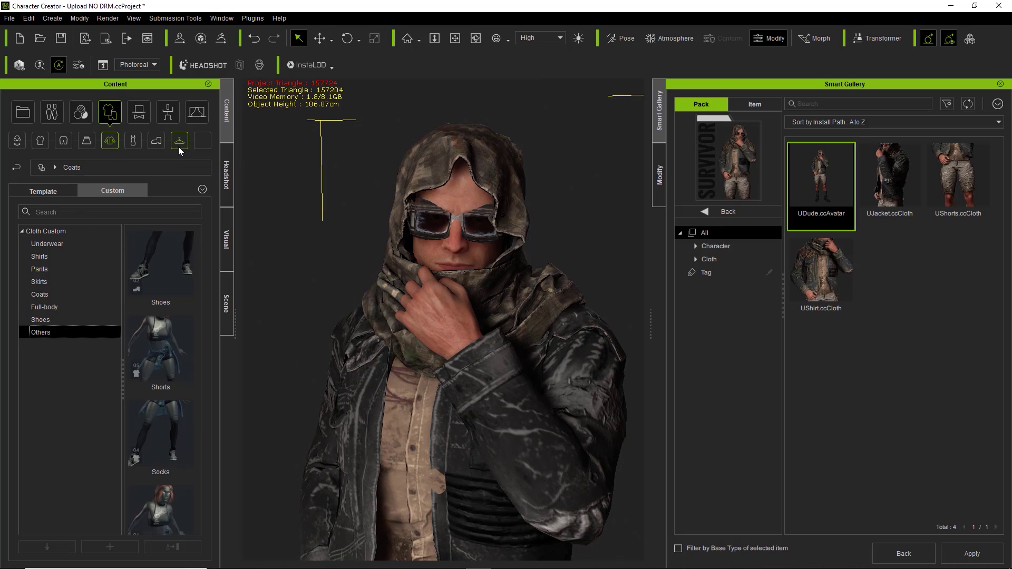
{"action": "left_click_drag", "start_coordinate": [197, 324], "coordinate": [187, 458]}
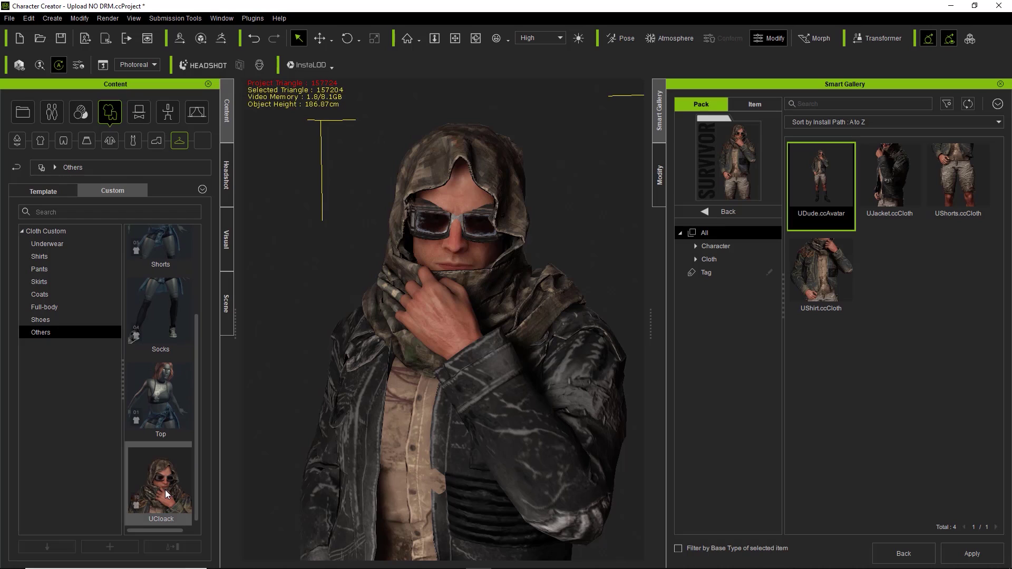
{"action": "mouse_move", "coordinate": [165, 489]}
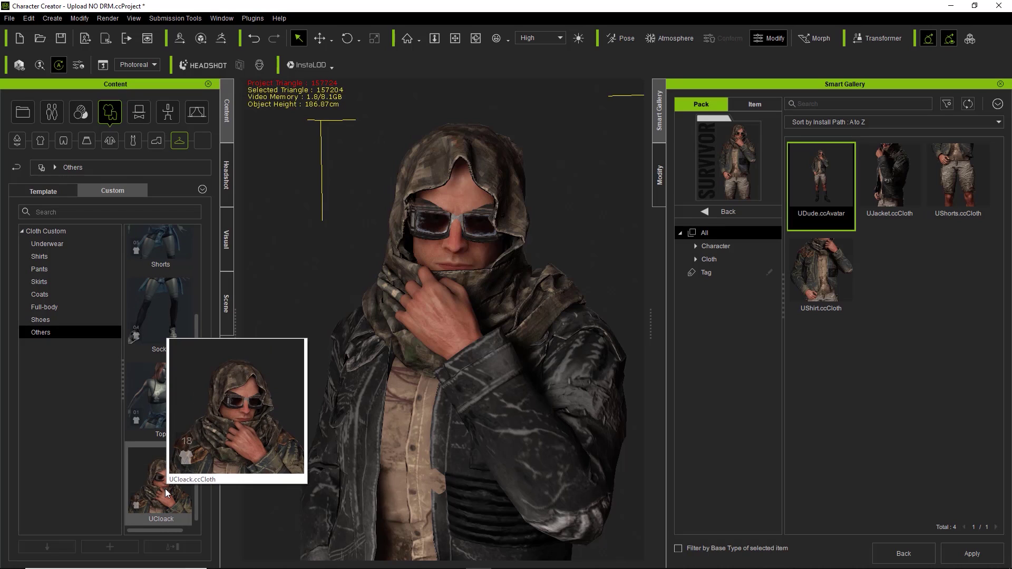
{"action": "left_click", "coordinate": [165, 488]}
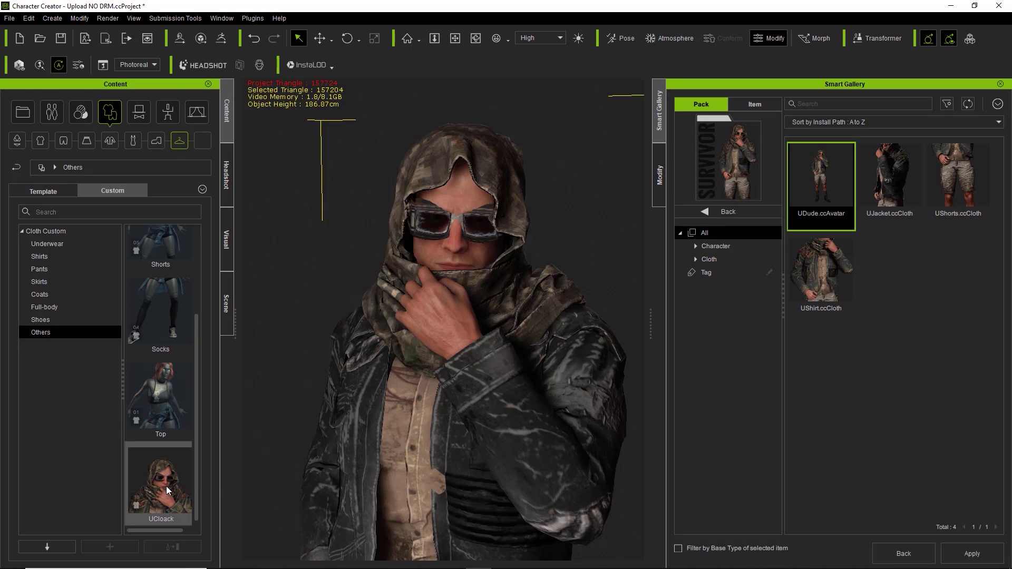
{"action": "right_click", "coordinate": [162, 486]}
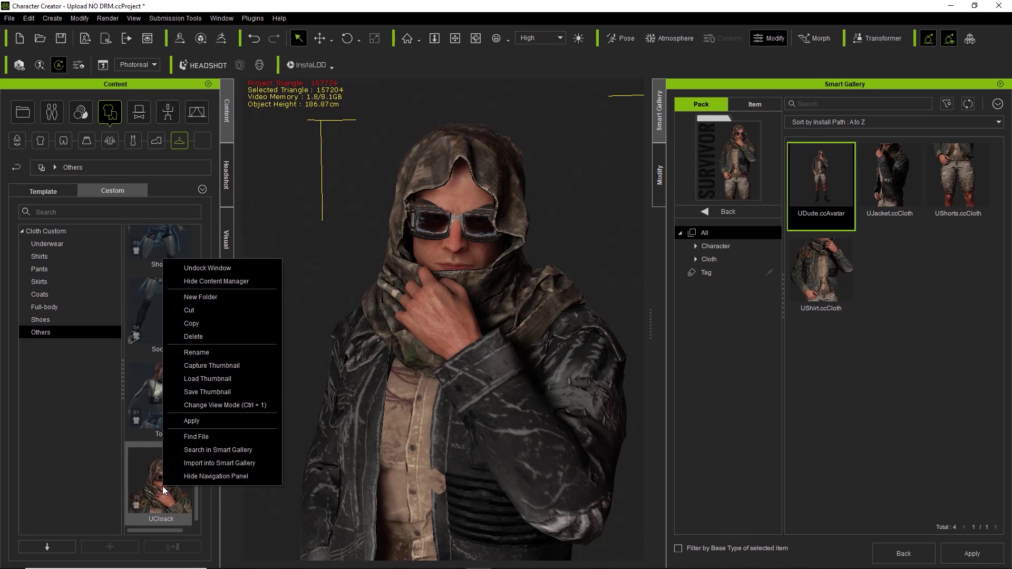
{"action": "left_click", "coordinate": [206, 464]}
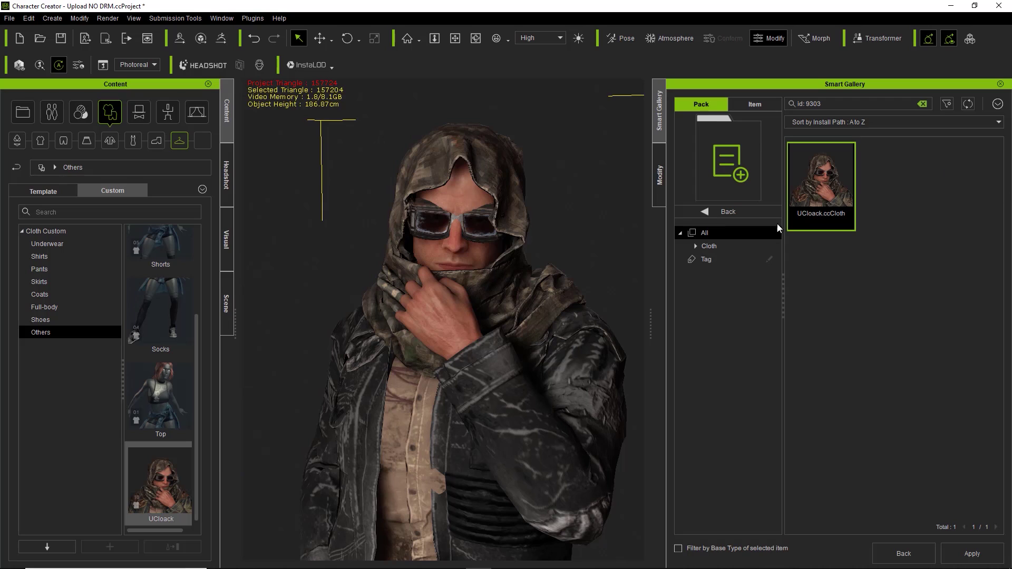
Step: Move UCloack.ccCloth from the Custom pack into the Survivor pack and open that pack to check its items
{"action": "left_click", "coordinate": [737, 214]}
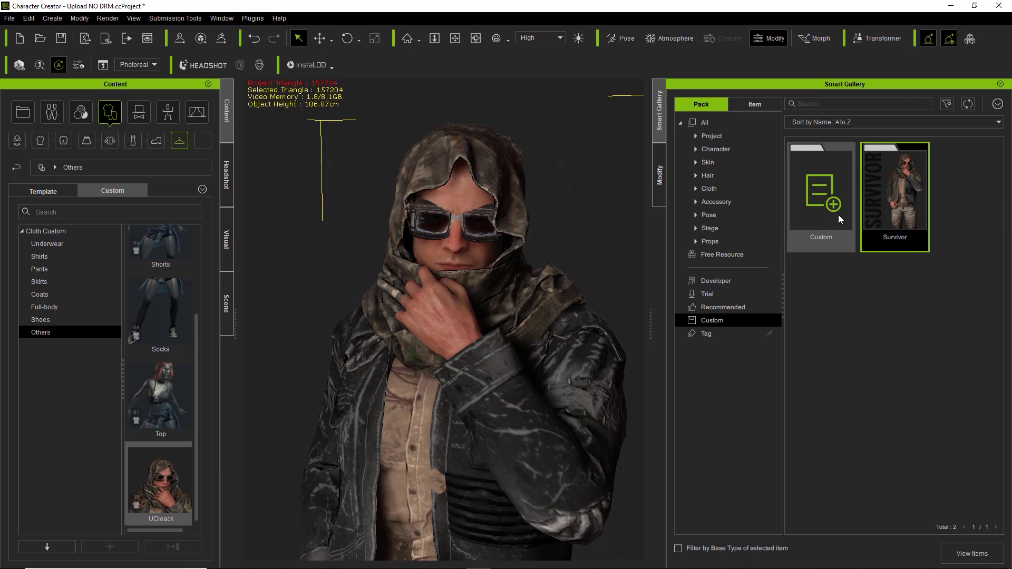
{"action": "left_click", "coordinate": [830, 199]}
{"action": "double_click", "coordinate": [829, 196]}
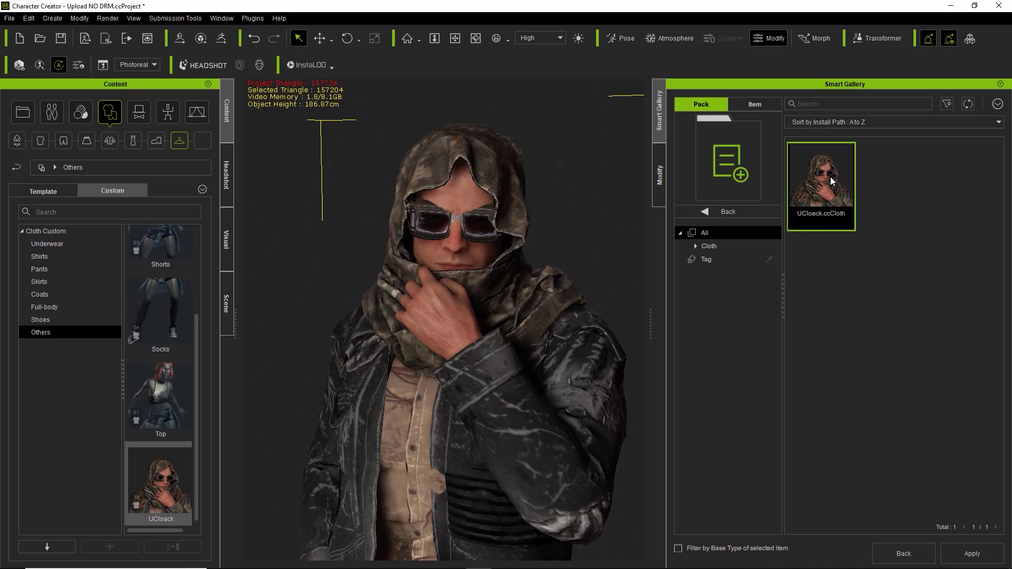
{"action": "right_click", "coordinate": [824, 183]}
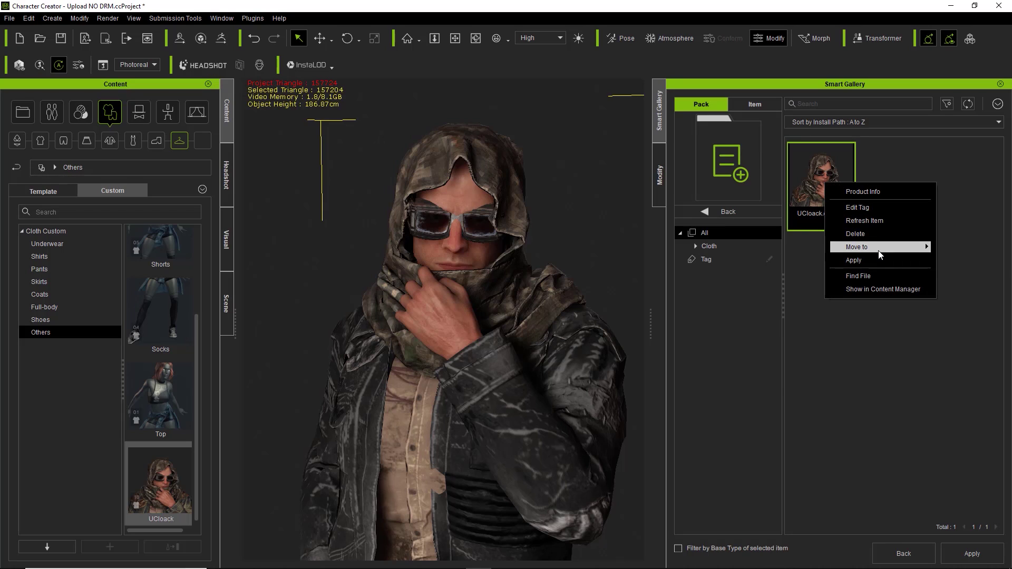
{"action": "mouse_move", "coordinate": [880, 248]}
{"action": "left_click", "coordinate": [972, 262]}
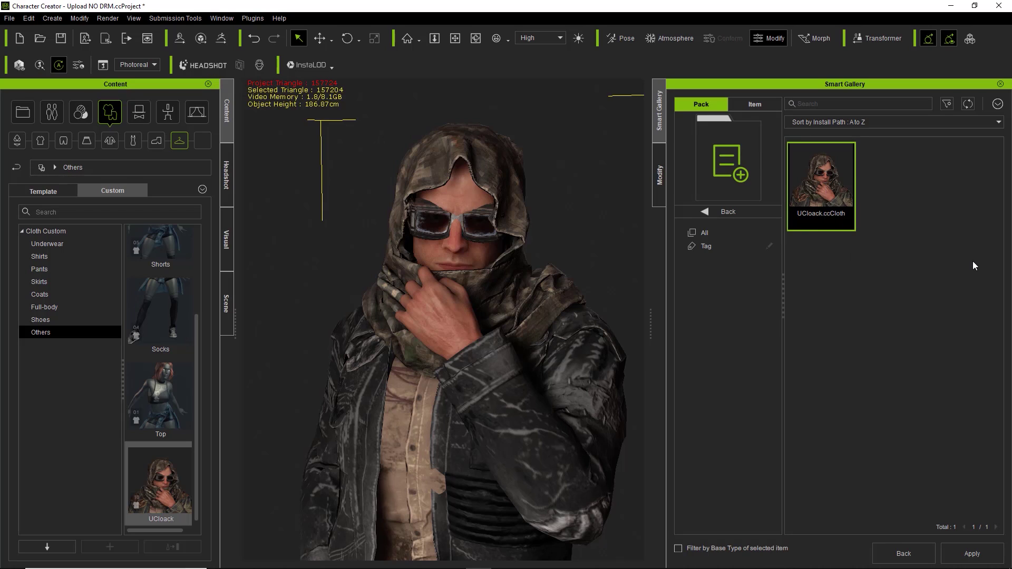
{"action": "left_click", "coordinate": [734, 213]}
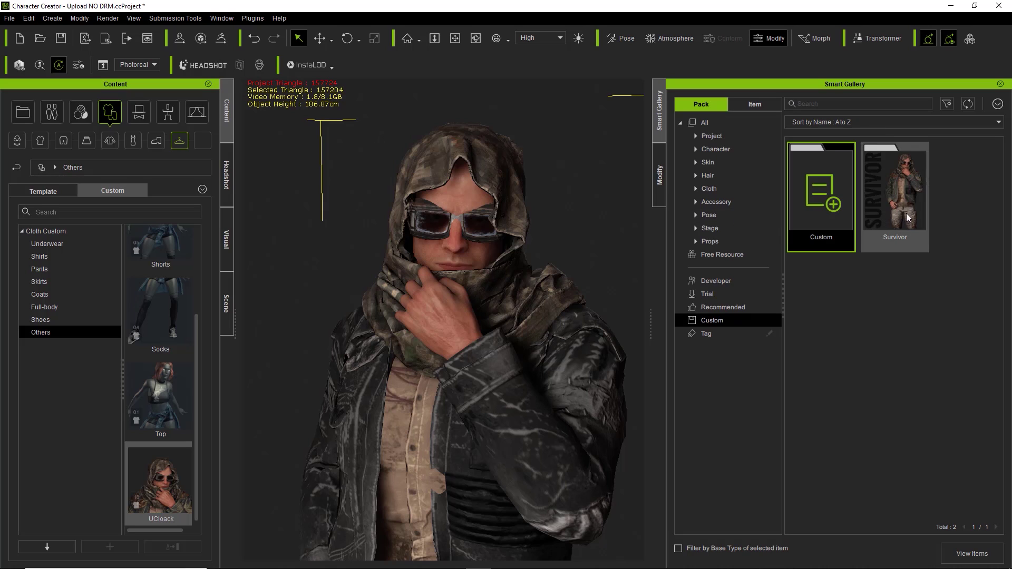
{"action": "double_click", "coordinate": [912, 209]}
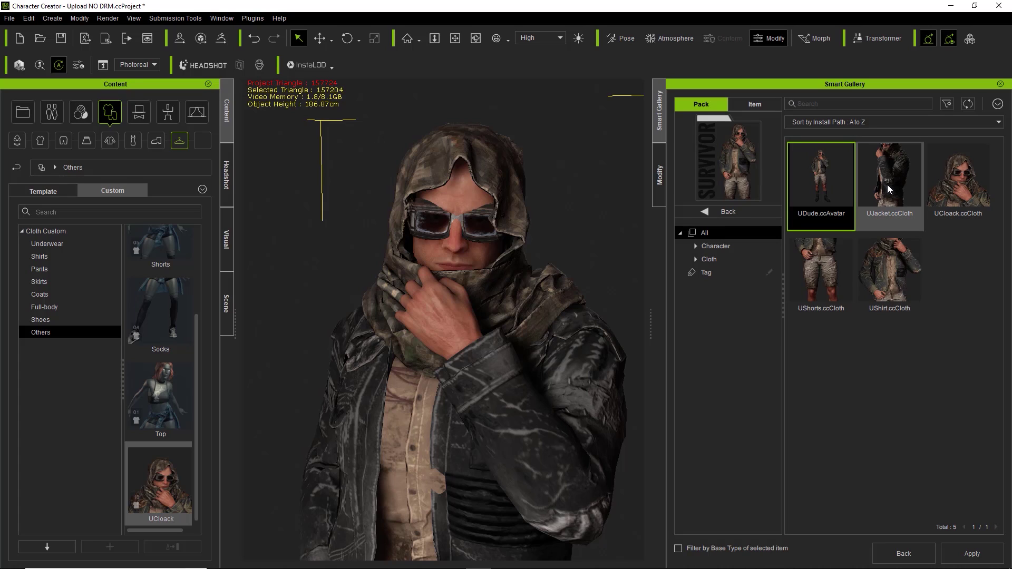
Step: Upload the custom Survivor pack's modifications: update UJacket, insert UCloack and remove UBoots
{"action": "left_click", "coordinate": [735, 210]}
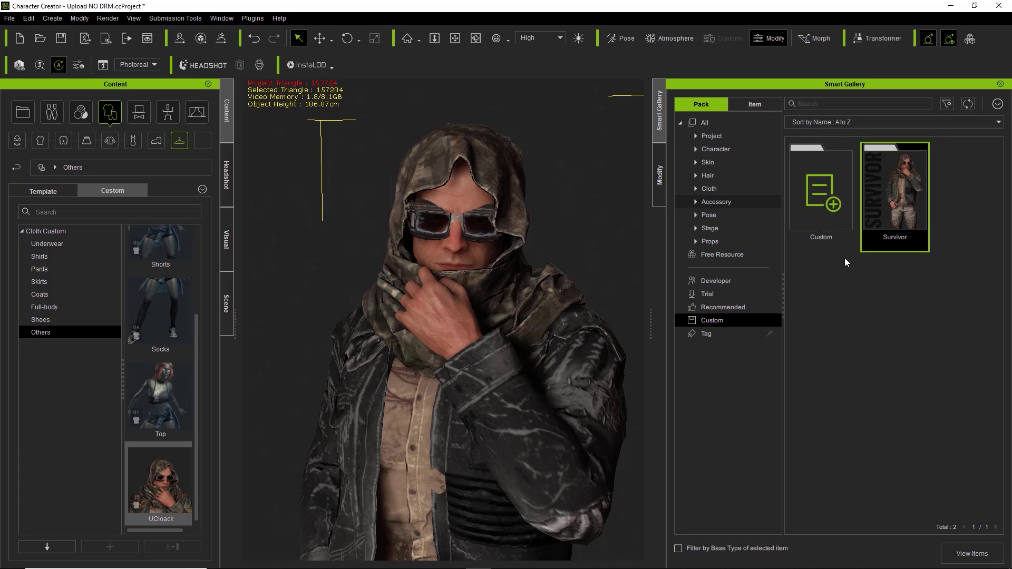
{"action": "right_click", "coordinate": [895, 204]}
{"action": "left_click", "coordinate": [928, 251]}
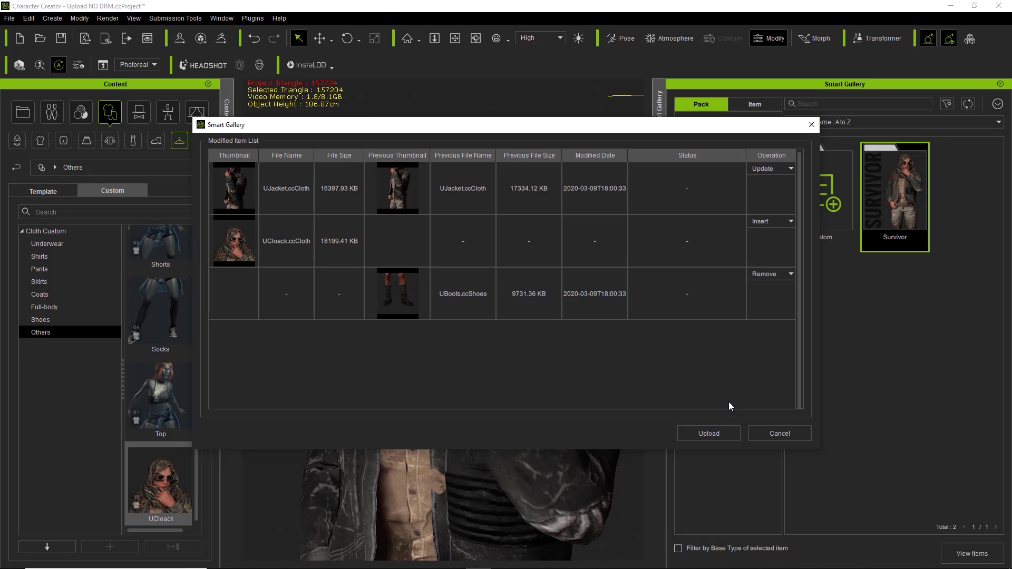
{"action": "left_click", "coordinate": [719, 433]}
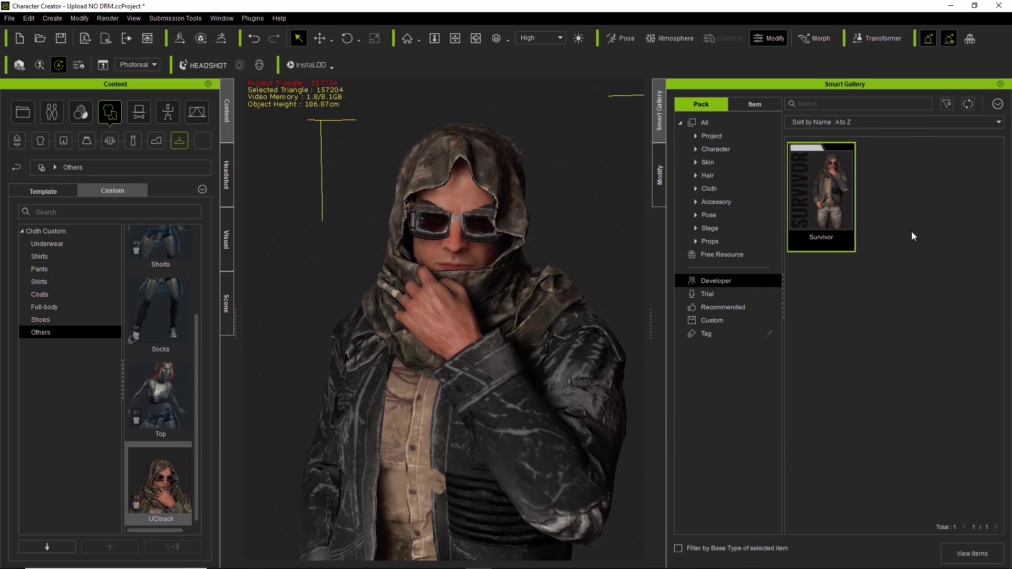
Step: Open the Reallusion Marketplace from the Smart Gallery and go to the account's Management Backend
{"action": "left_click", "coordinate": [999, 105]}
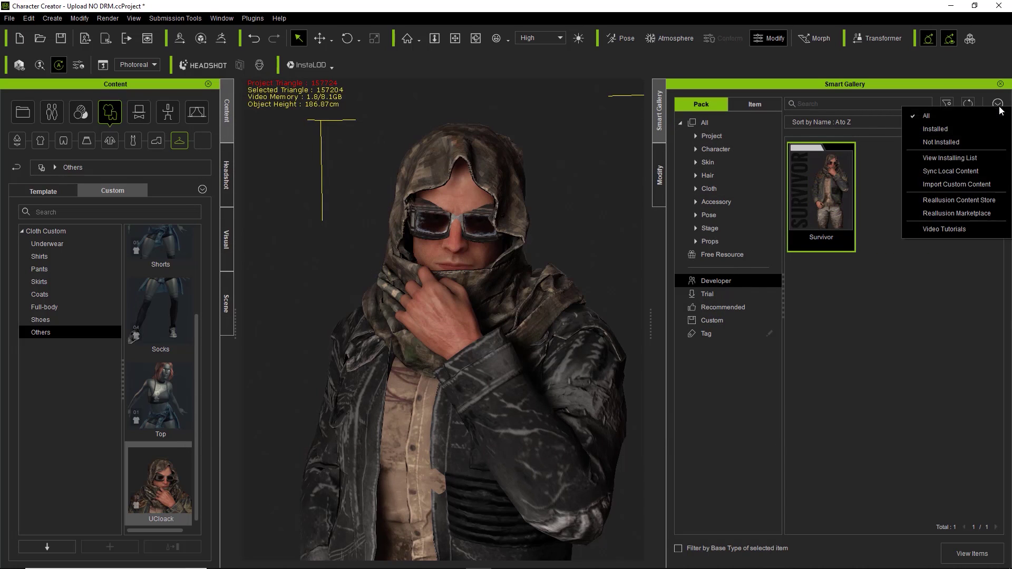
{"action": "left_click", "coordinate": [956, 213]}
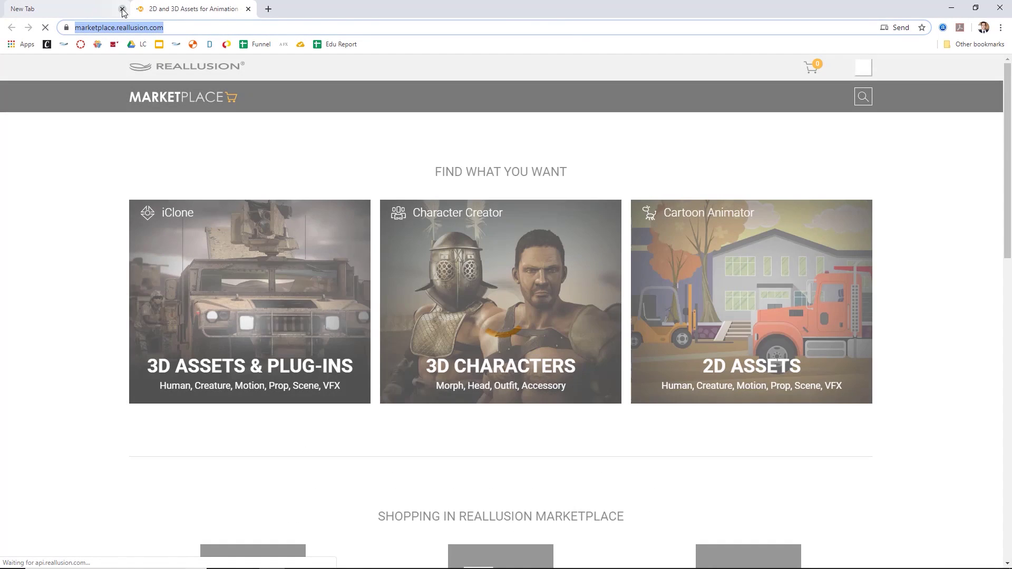
{"action": "left_click", "coordinate": [123, 10]}
{"action": "mouse_move", "coordinate": [845, 76]}
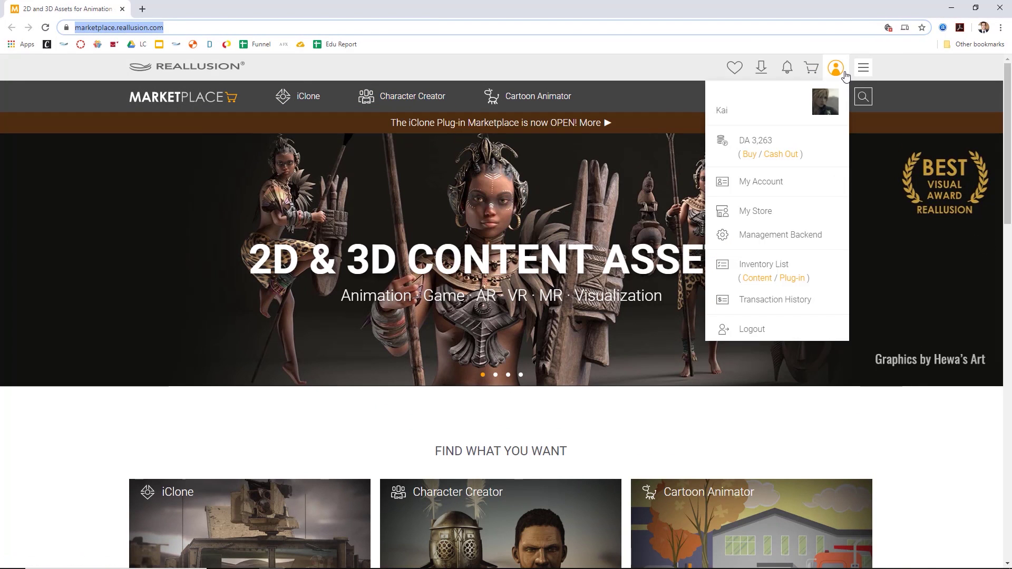
{"action": "left_click", "coordinate": [794, 235]}
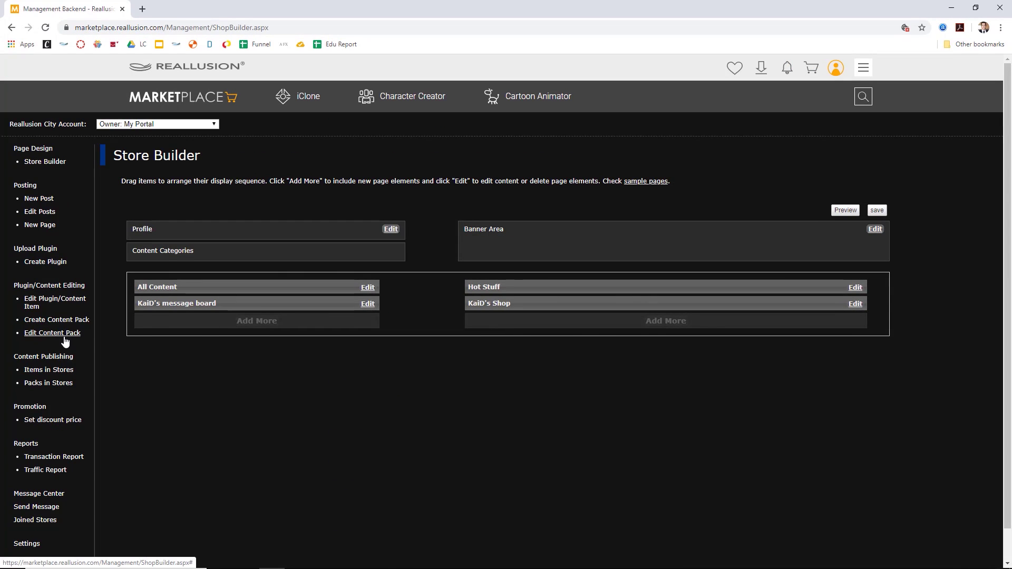
Step: Open the Survivor content pack for editing and review its Pack Contents list
{"action": "left_click", "coordinate": [64, 336]}
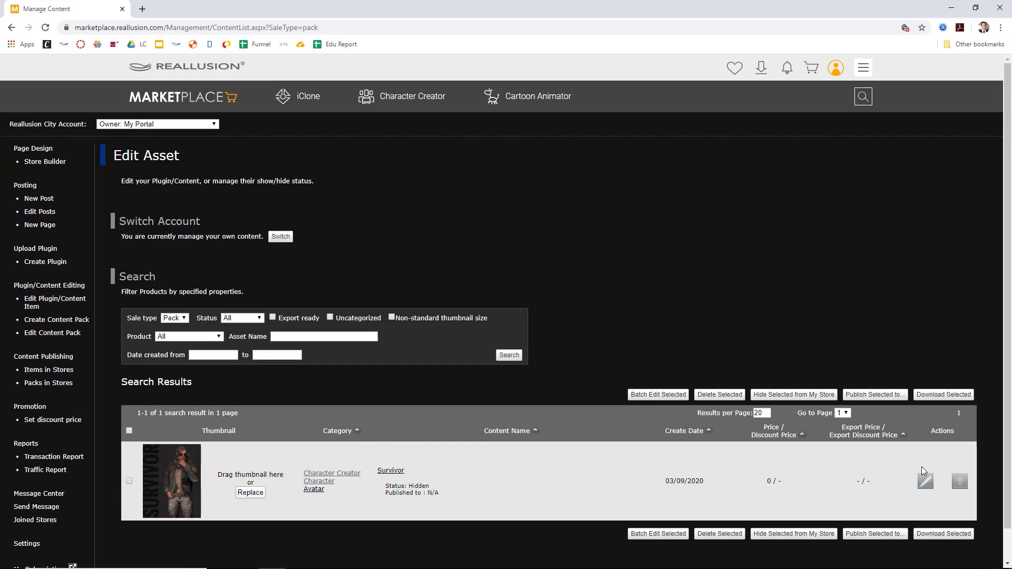
{"action": "left_click", "coordinate": [927, 483]}
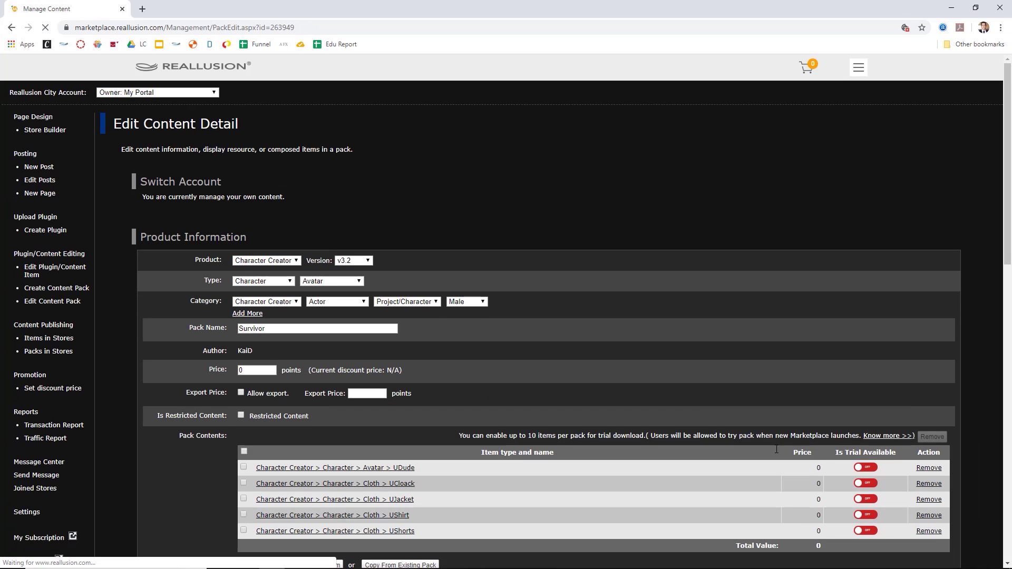
{"action": "scroll", "coordinate": [633, 391], "scroll_direction": "down", "scroll_amount": 3}
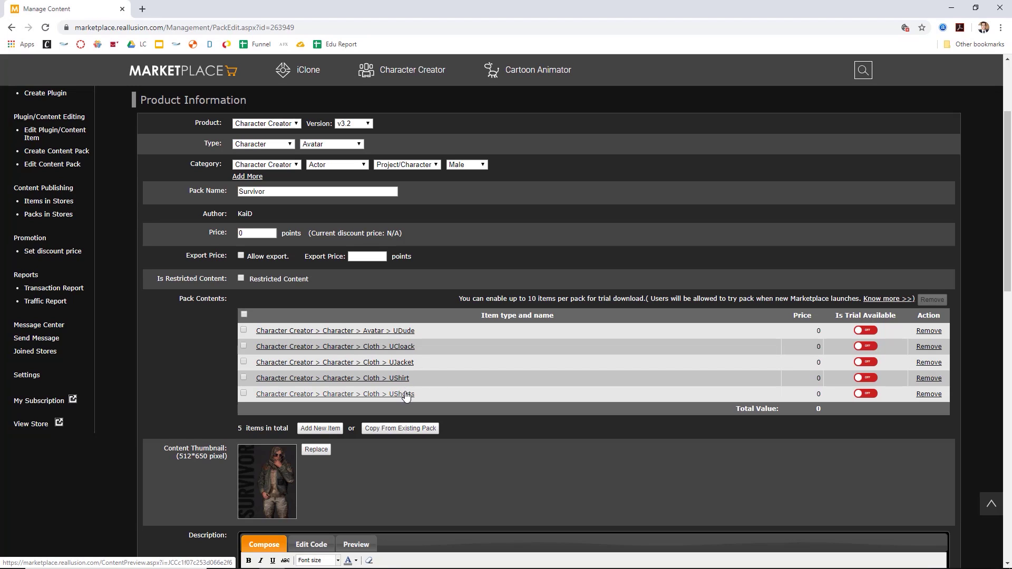
Step: Add the tags Survivor, male, apocalypse to the Survivor pack, save it with its current status and check the saved page
{"action": "scroll", "coordinate": [538, 372], "scroll_direction": "down", "scroll_amount": 15}
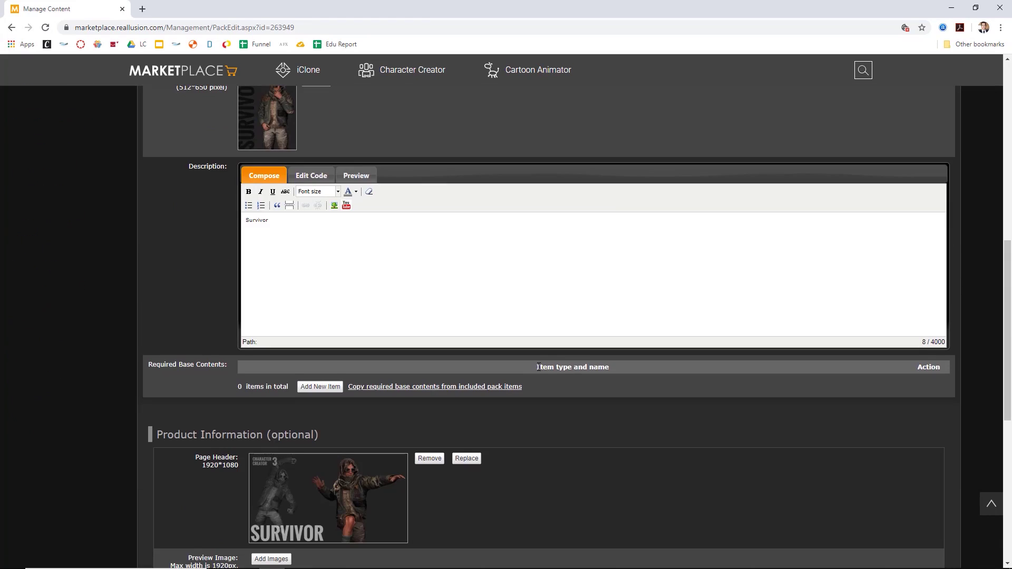
{"action": "scroll", "coordinate": [538, 367], "scroll_direction": "down", "scroll_amount": 2}
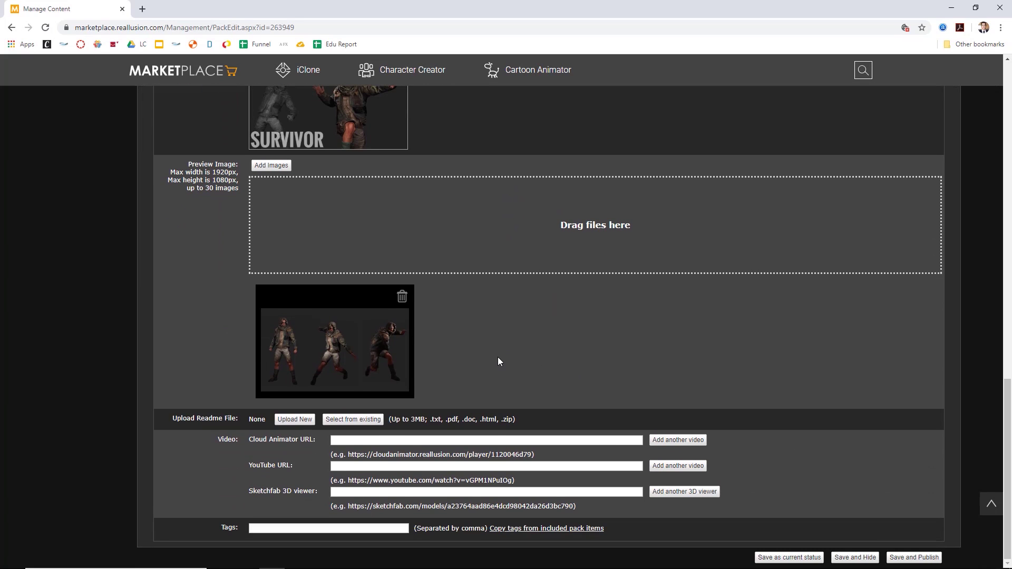
{"action": "left_click", "coordinate": [350, 525]}
{"action": "type", "text": "Survivor, male, apocalypse"}
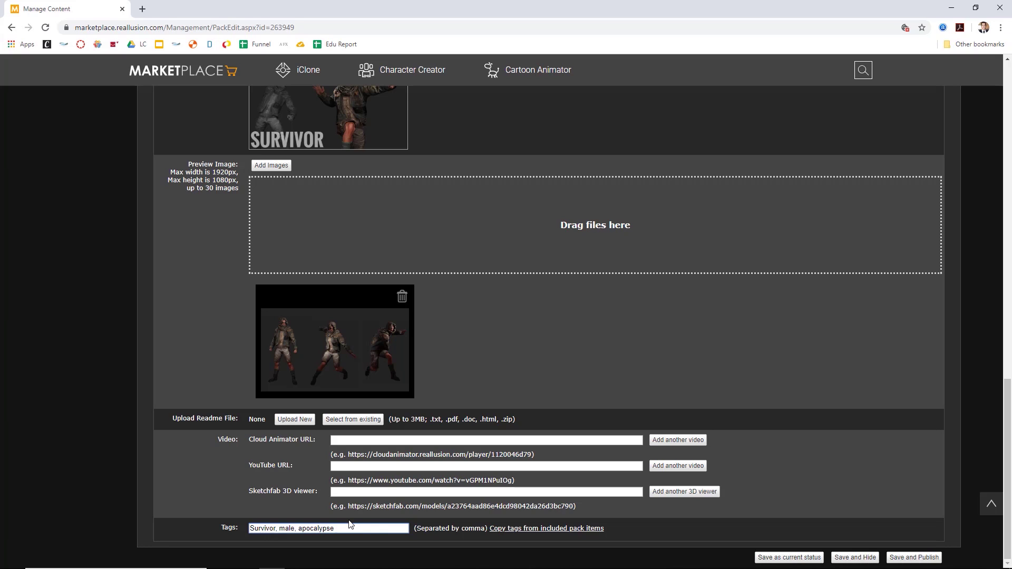
{"action": "left_click", "coordinate": [810, 561]}
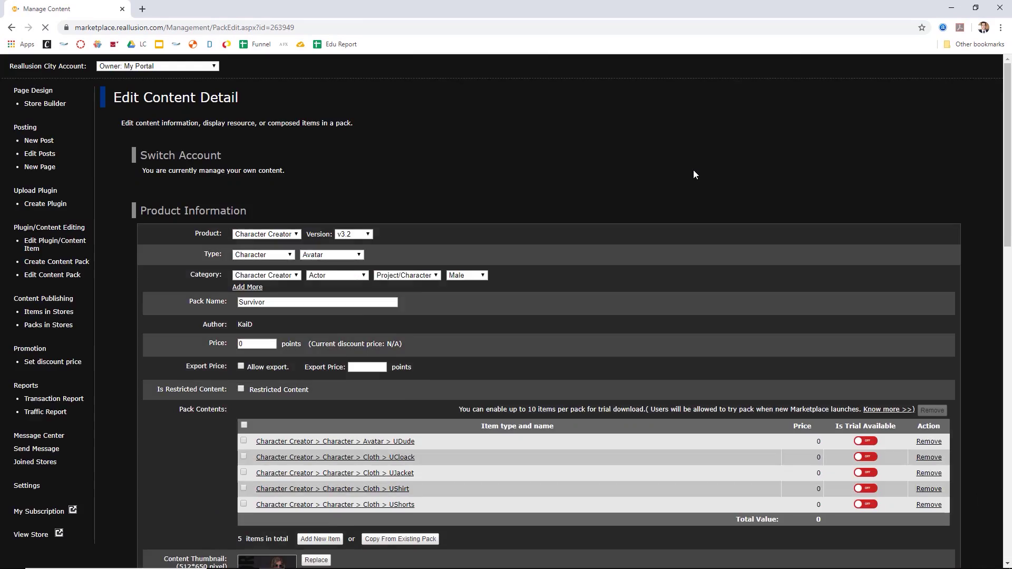
{"action": "scroll", "coordinate": [537, 322], "scroll_direction": "down", "scroll_amount": 3}
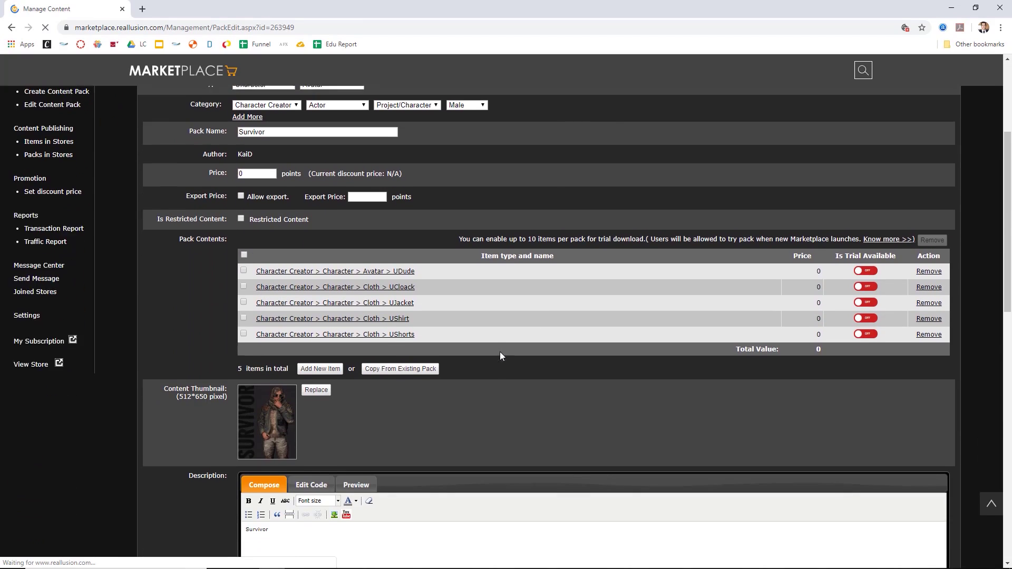
{"action": "scroll", "coordinate": [152, 428], "scroll_direction": "down", "scroll_amount": 13}
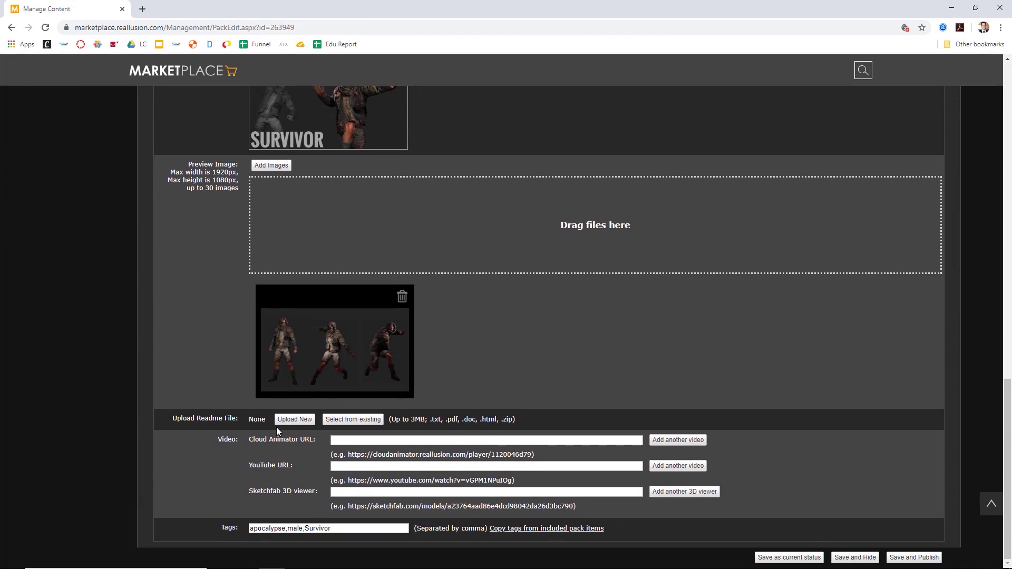
Step: Close the browser to return to Character Creator, open the Survivor pack among the Developer packs and refresh its items
{"action": "left_click", "coordinate": [1000, 8]}
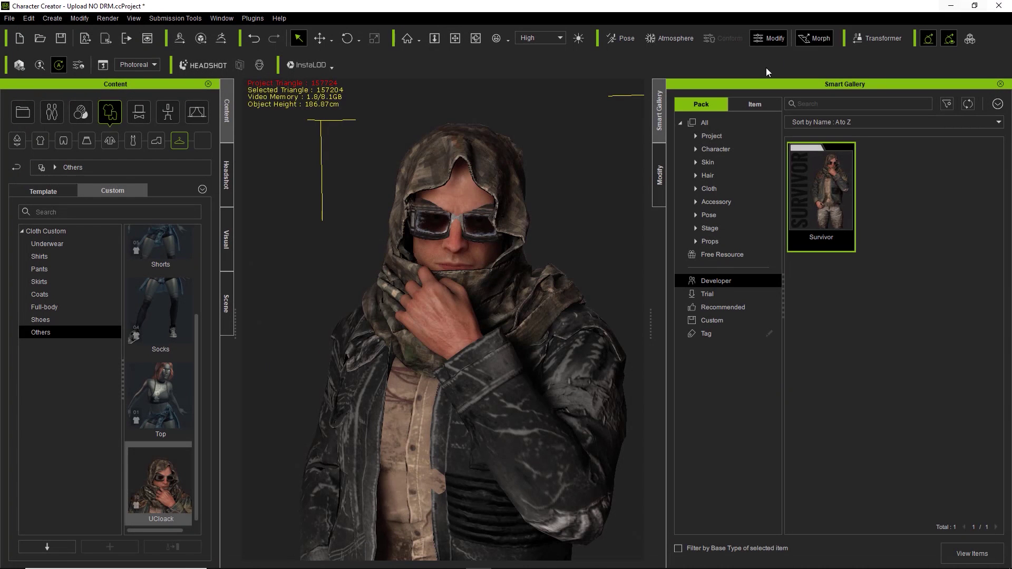
{"action": "left_click", "coordinate": [730, 294]}
{"action": "left_click", "coordinate": [735, 282]}
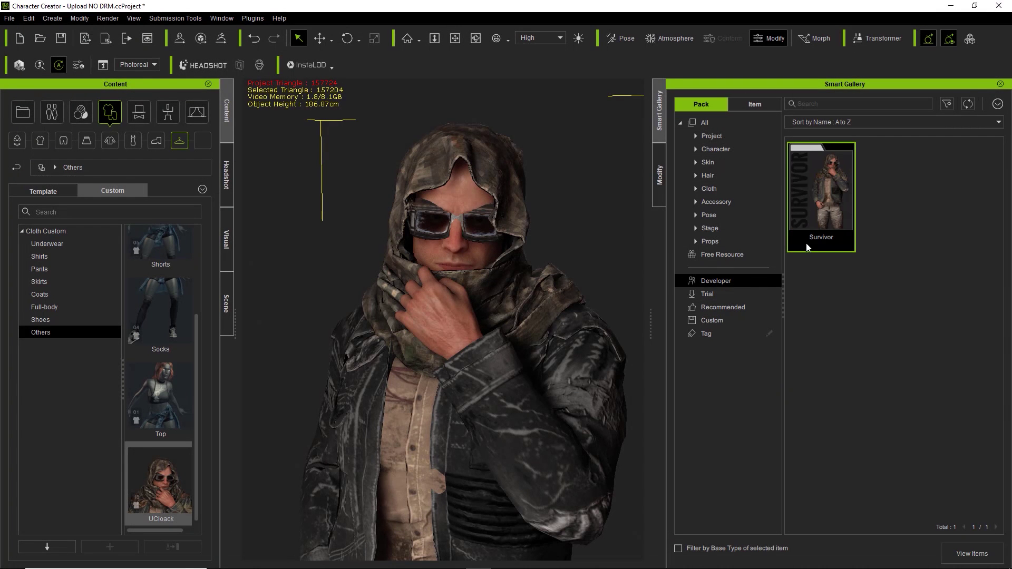
{"action": "double_click", "coordinate": [825, 215]}
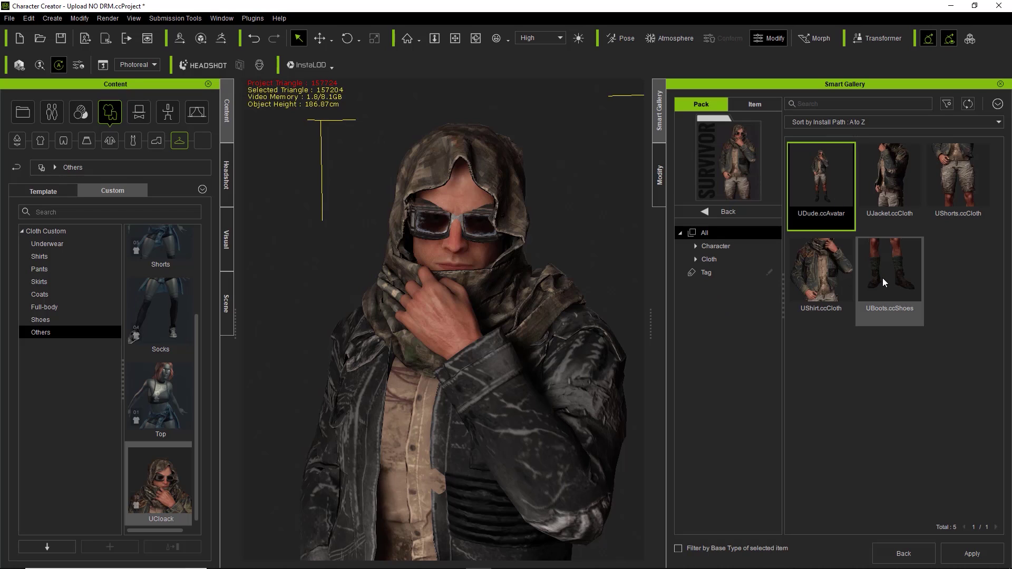
{"action": "right_click", "coordinate": [942, 264]}
{"action": "left_click", "coordinate": [958, 276]}
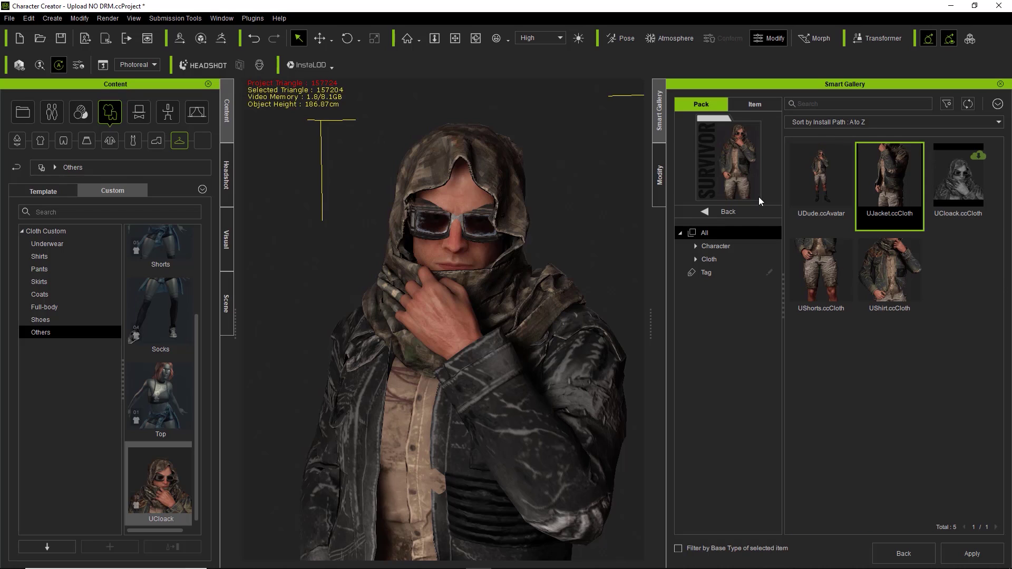
Step: Go back to the Developer pack list and uninstall the Survivor pack's content
{"action": "left_click", "coordinate": [730, 213]}
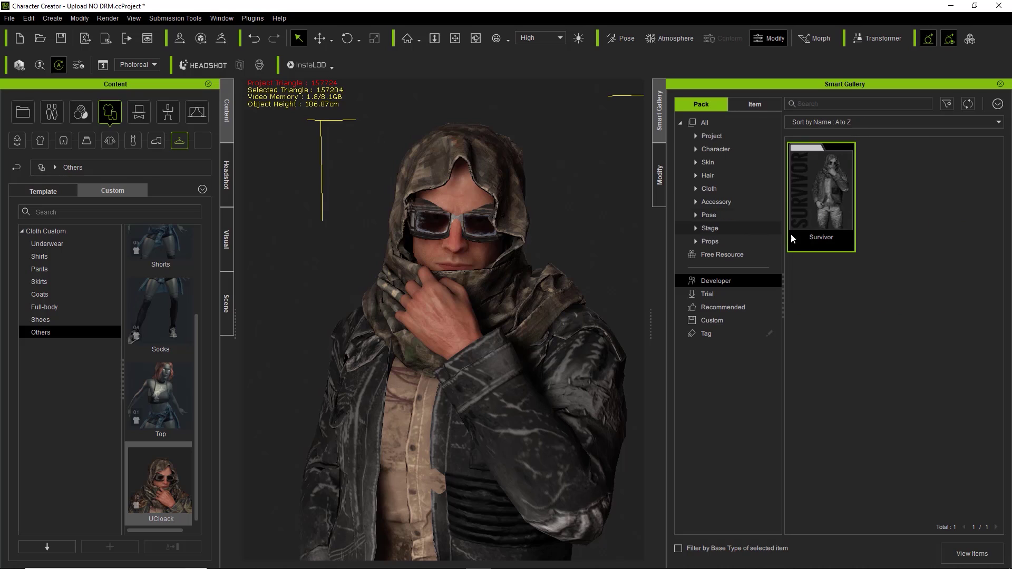
{"action": "right_click", "coordinate": [824, 198]}
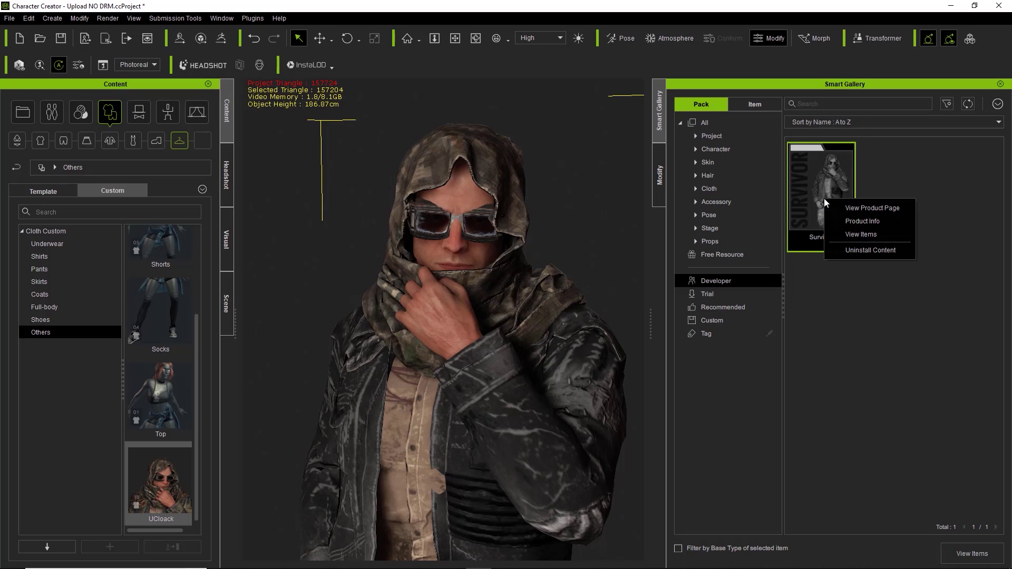
{"action": "left_click", "coordinate": [867, 255]}
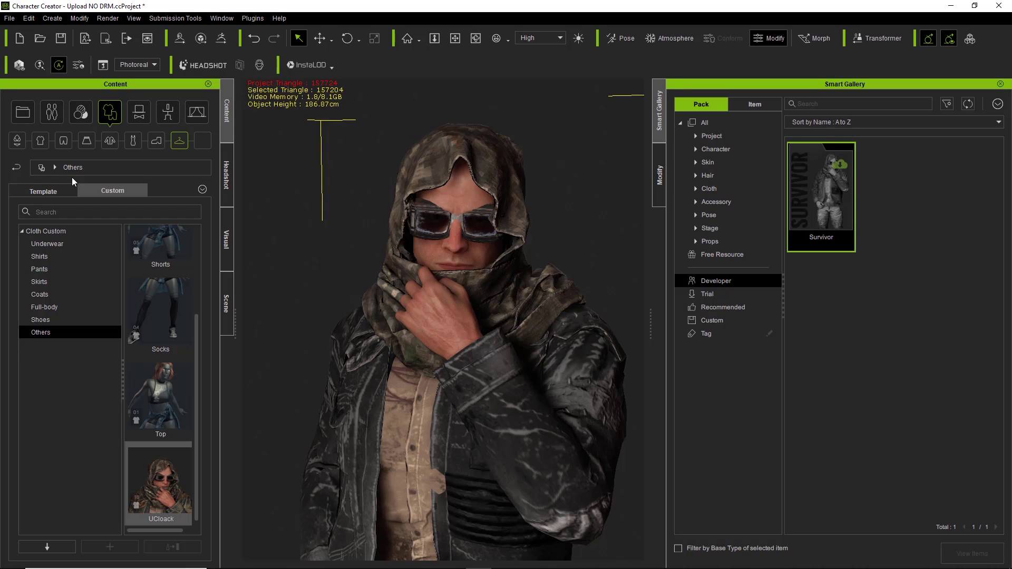
Step: Look through the Coats, Shirts, Shoes, Others and Pants cloth templates for any remaining Survivor items
{"action": "left_click", "coordinate": [60, 189]}
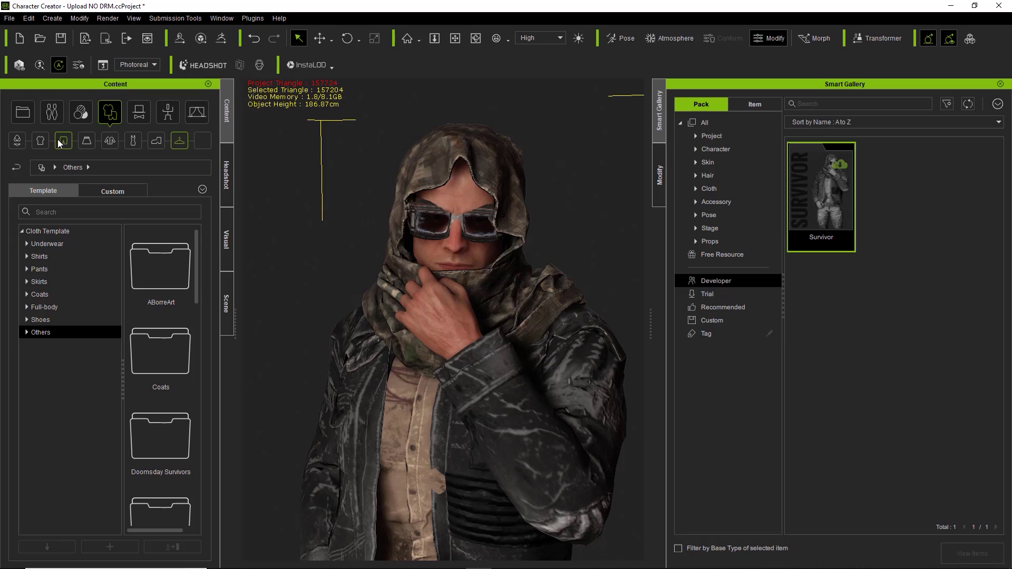
{"action": "left_click", "coordinate": [58, 293]}
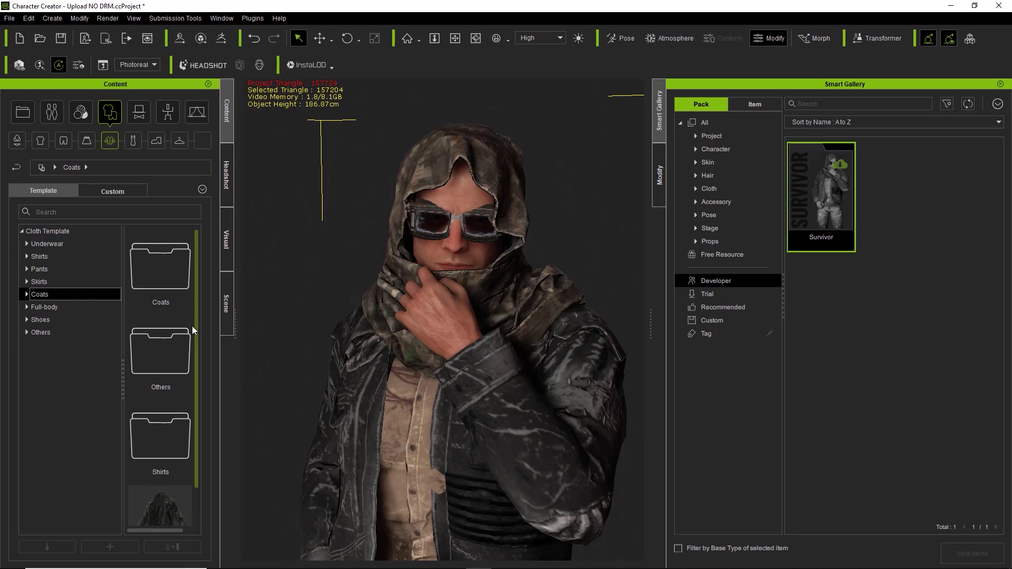
{"action": "scroll", "coordinate": [194, 351], "scroll_direction": "down", "scroll_amount": 1}
{"action": "scroll", "coordinate": [192, 369], "scroll_direction": "down", "scroll_amount": 1}
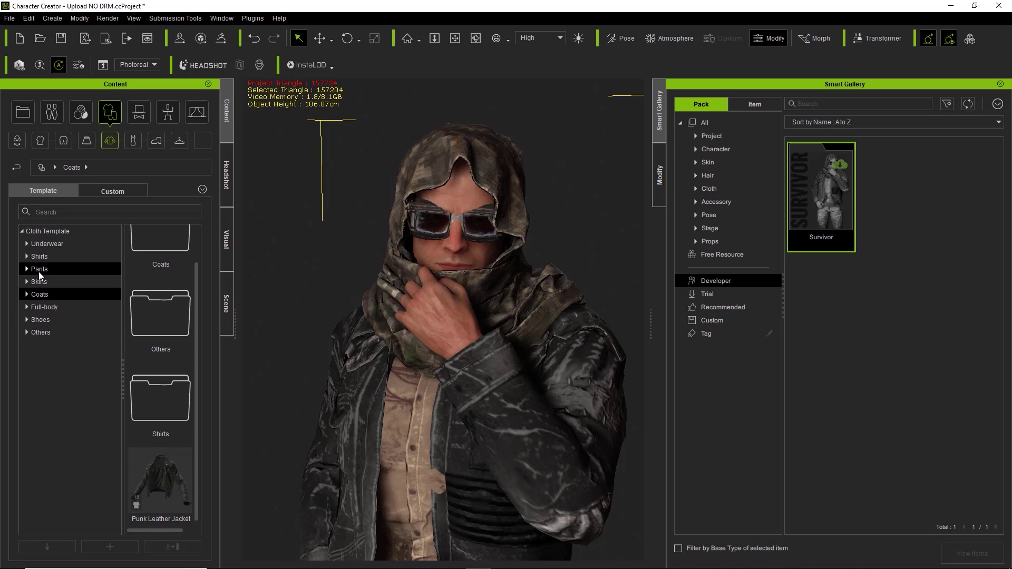
{"action": "left_click", "coordinate": [48, 256]}
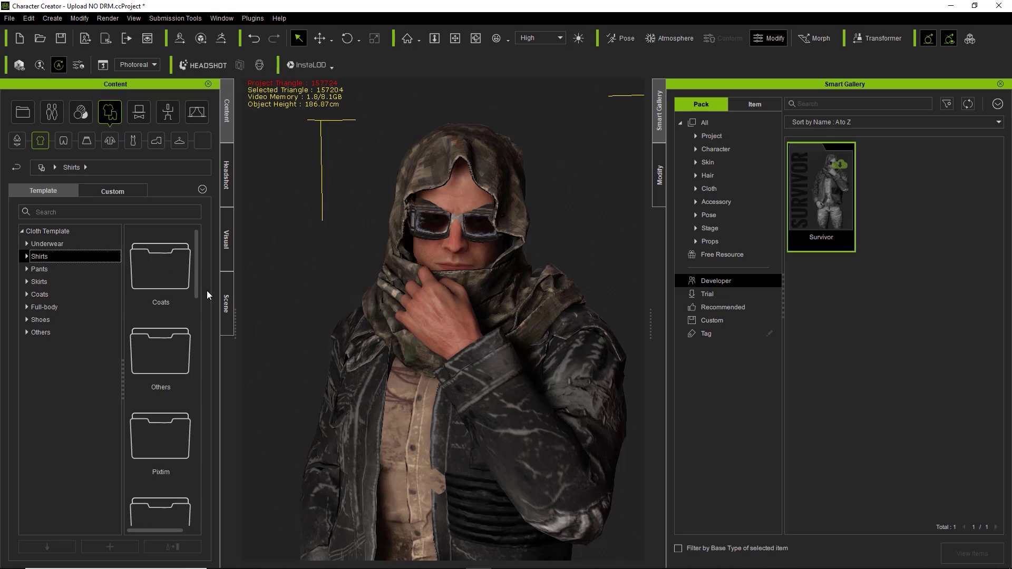
{"action": "left_click_drag", "start_coordinate": [198, 273], "coordinate": [201, 518]}
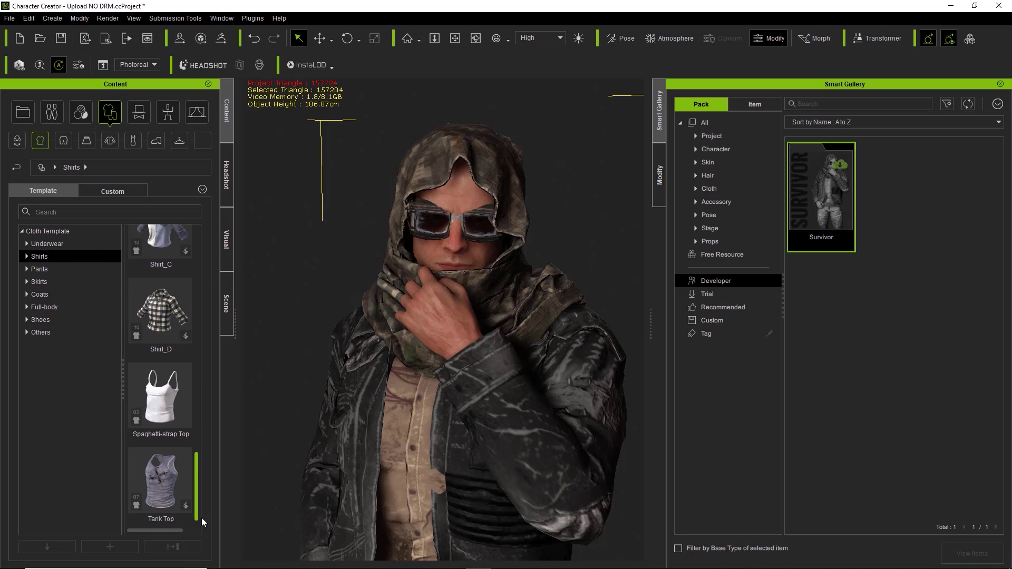
{"action": "left_click", "coordinate": [43, 316]}
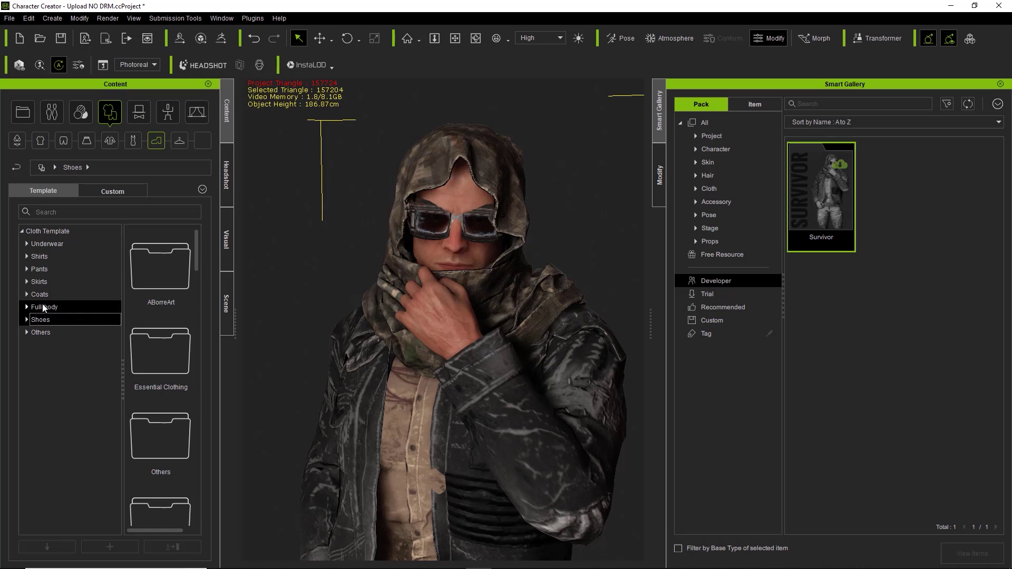
{"action": "left_click", "coordinate": [46, 331]}
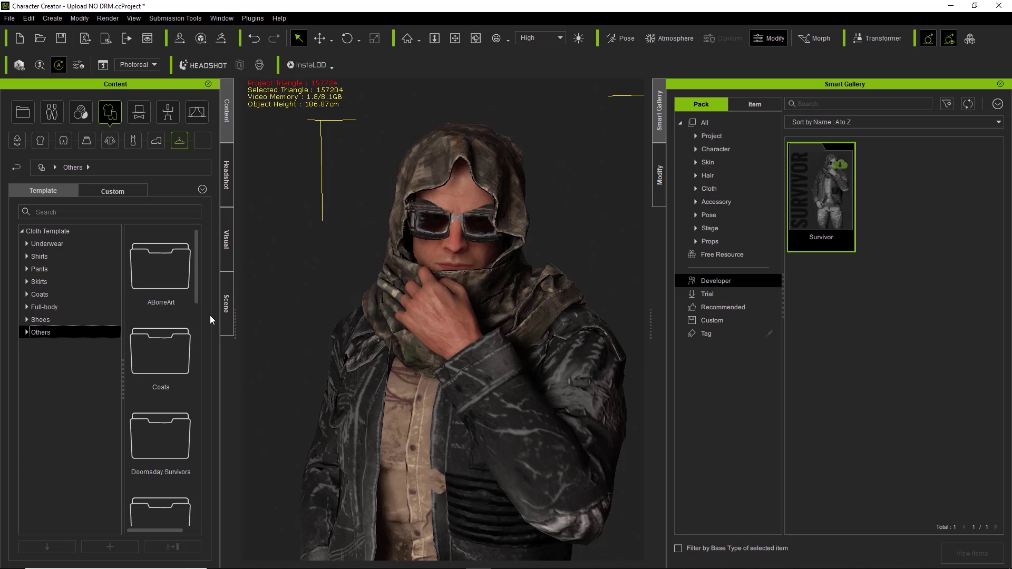
{"action": "mouse_move", "coordinate": [198, 261]}
{"action": "left_mouse_down"}
{"action": "mouse_move", "coordinate": [196, 488]}
{"action": "mouse_move", "coordinate": [217, 261]}
{"action": "left_mouse_up"}
{"action": "left_click", "coordinate": [46, 270]}
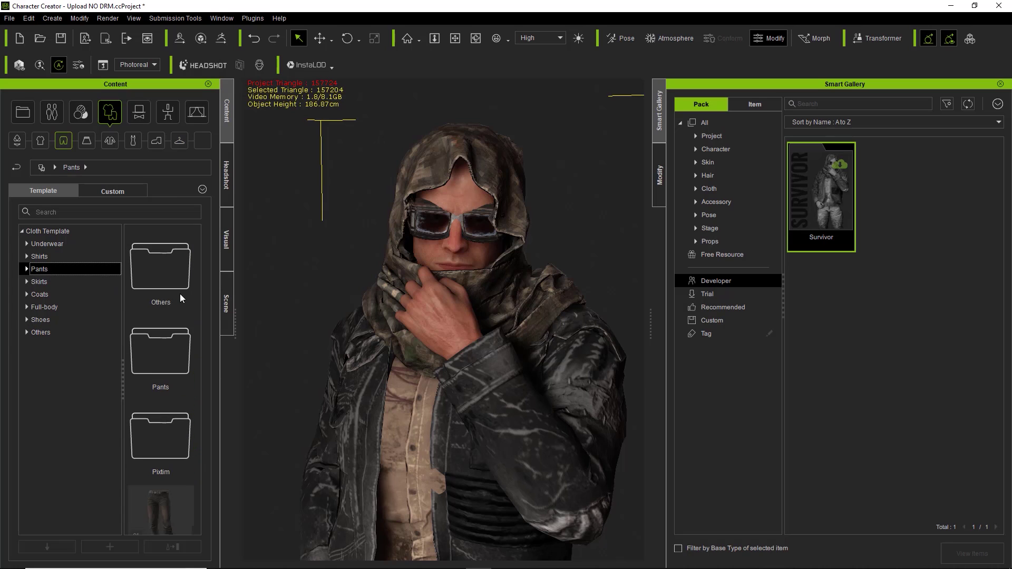
{"action": "left_click_drag", "start_coordinate": [194, 273], "coordinate": [213, 250]}
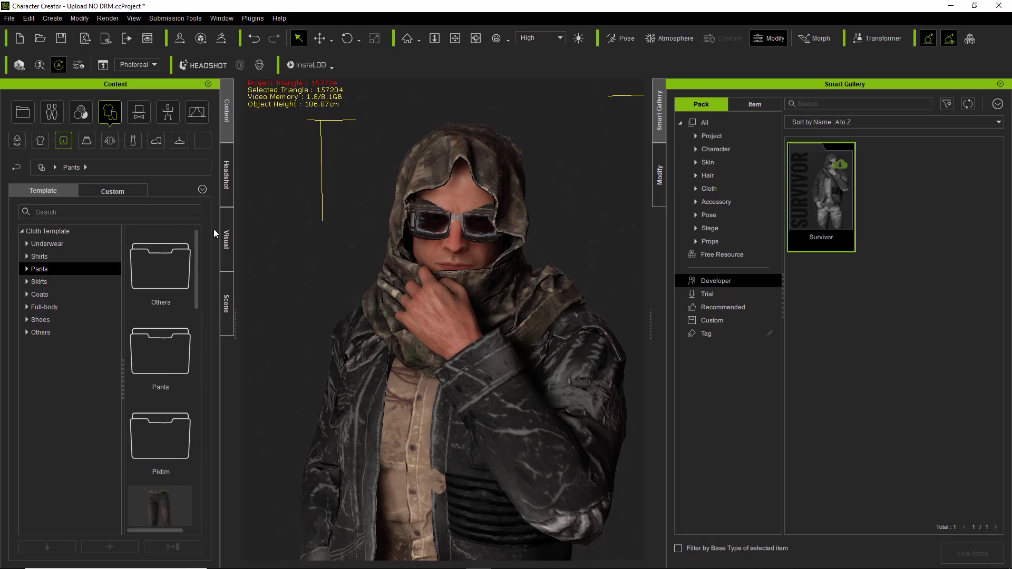
Step: Install the Survivor pack's content again and open the pack to view its items
{"action": "right_click", "coordinate": [812, 202]}
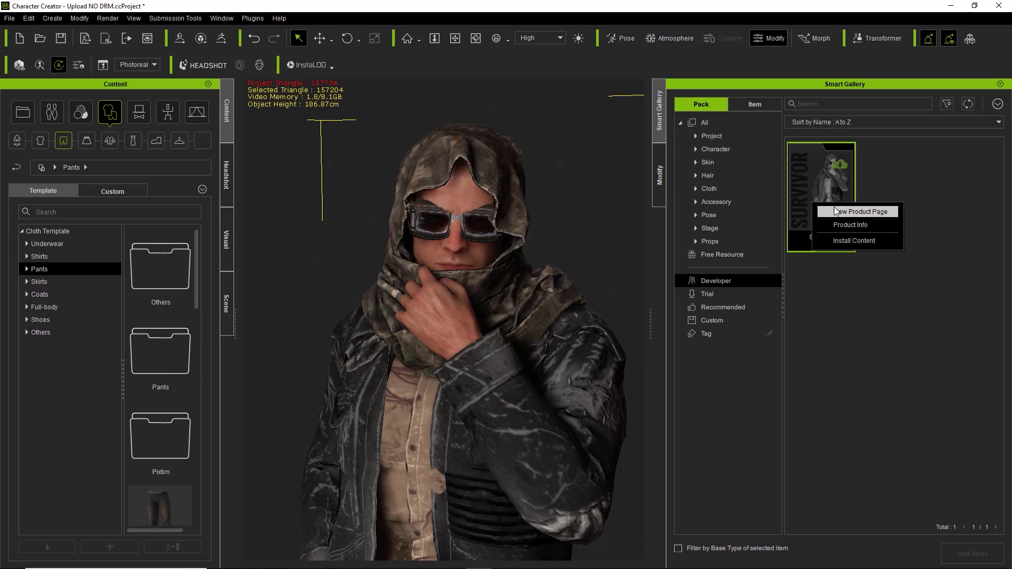
{"action": "left_click", "coordinate": [848, 242]}
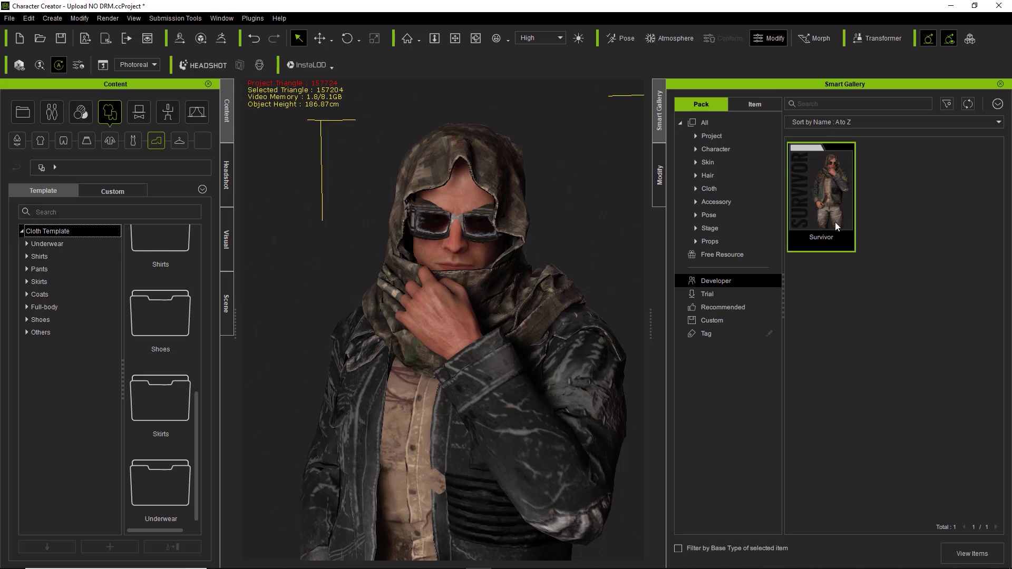
{"action": "double_click", "coordinate": [838, 201]}
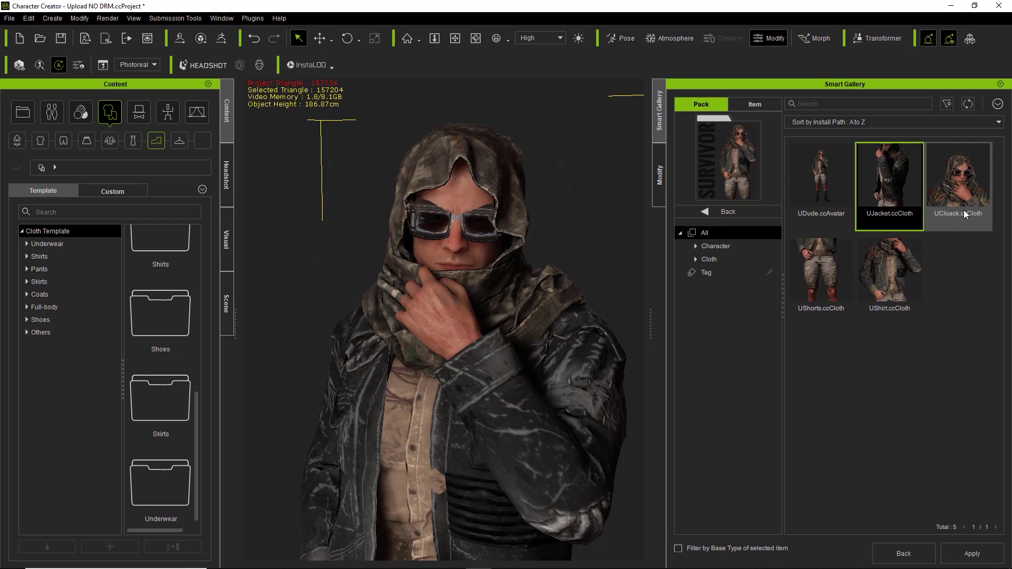
Step: Check the Coats and Others cloth templates for the installed UJacket and UCloack items
{"action": "left_click", "coordinate": [66, 295]}
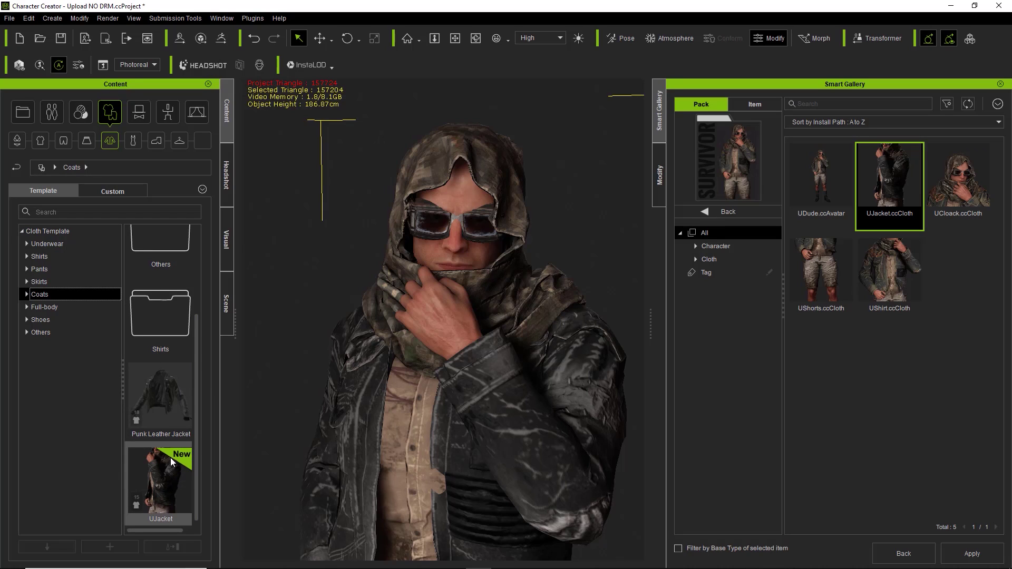
{"action": "left_click", "coordinate": [39, 332]}
{"action": "left_click_drag", "start_coordinate": [200, 316], "coordinate": [196, 513]}
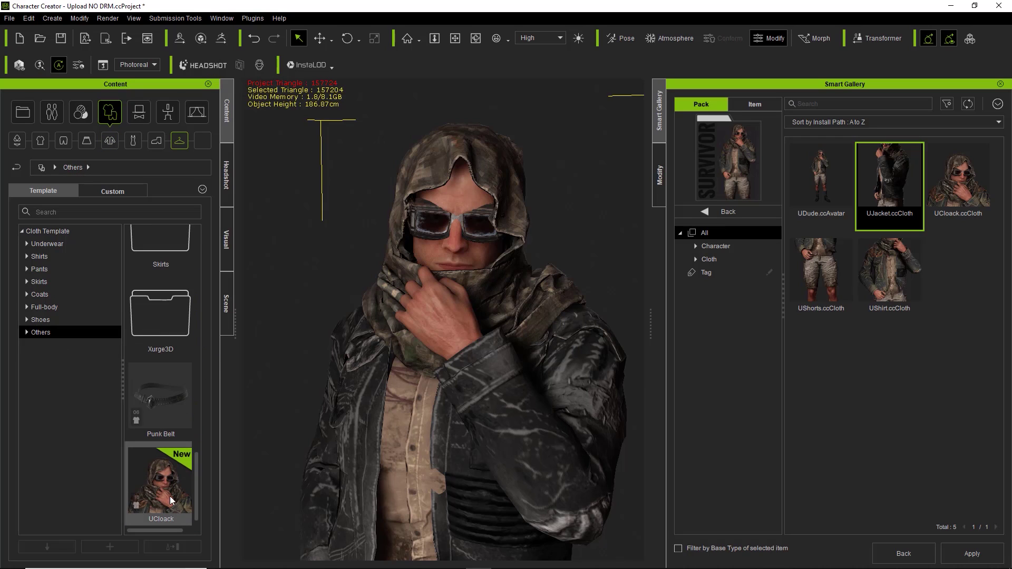
{"action": "mouse_move", "coordinate": [175, 496]}
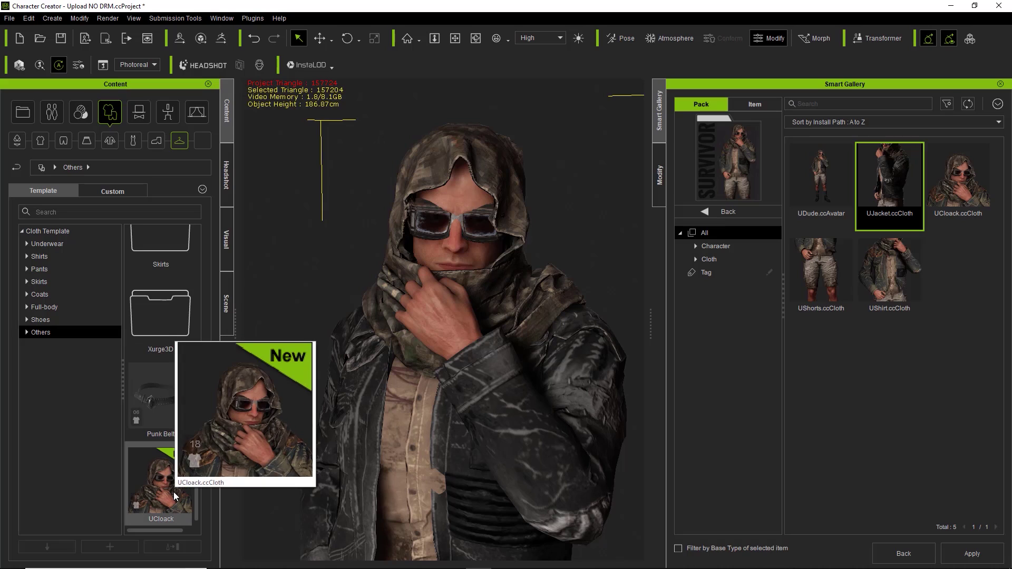
{"action": "mouse_move", "coordinate": [167, 385]}
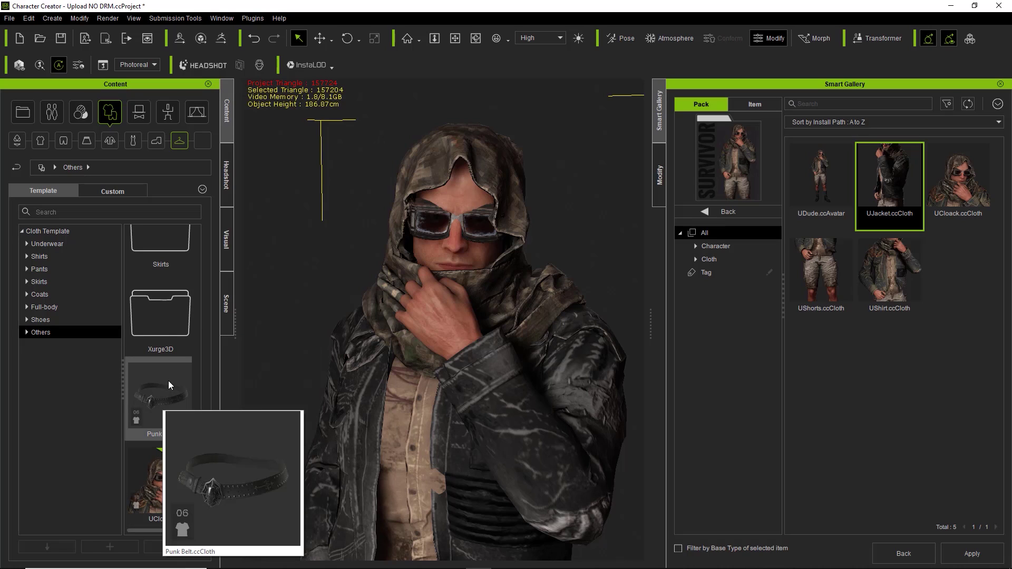